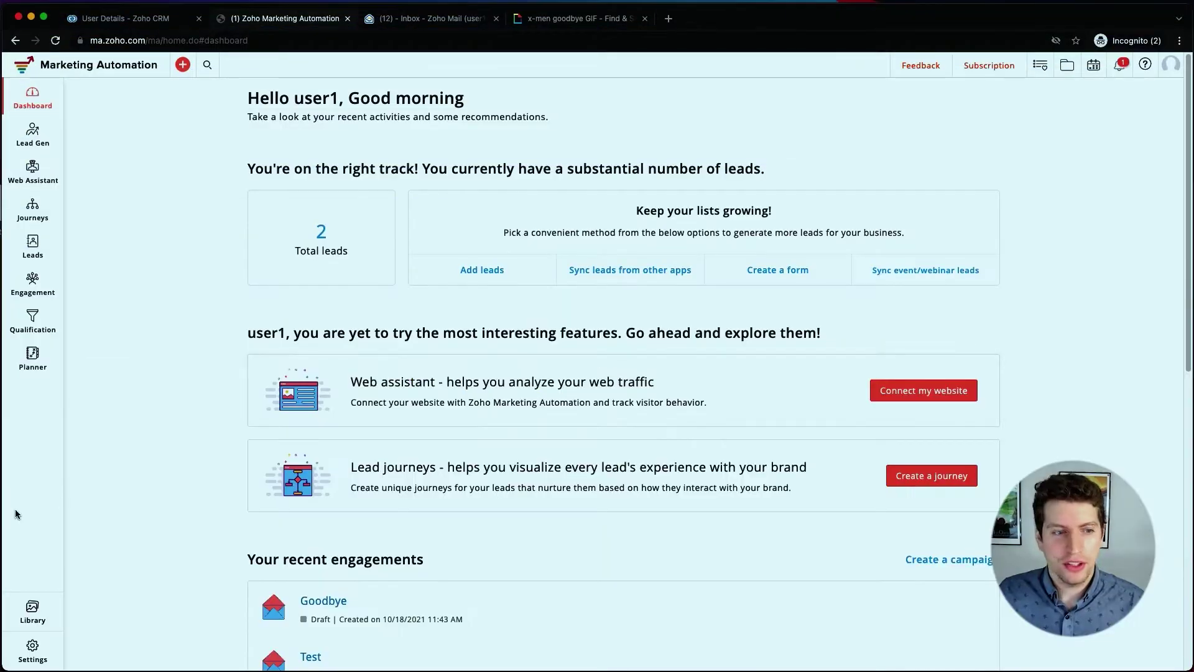
Step: Upload the farewell 'Time to say goodbye' GIF from the computer to the Images library
{"action": "left_click", "coordinate": [33, 611]}
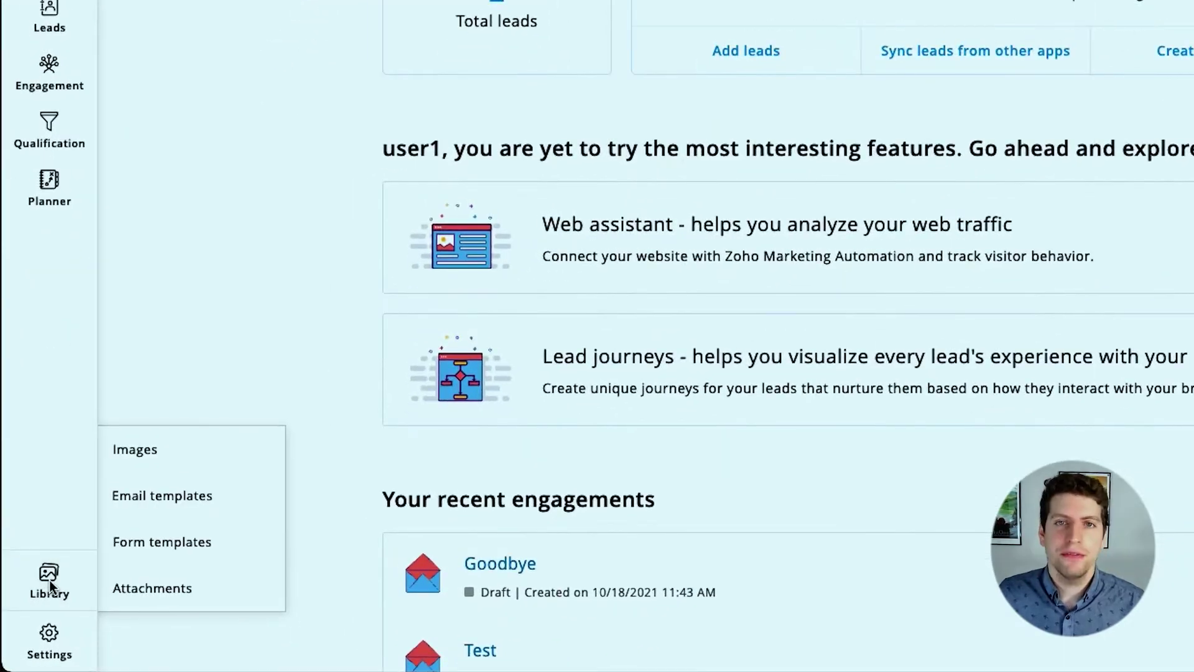
{"action": "left_click", "coordinate": [190, 445]}
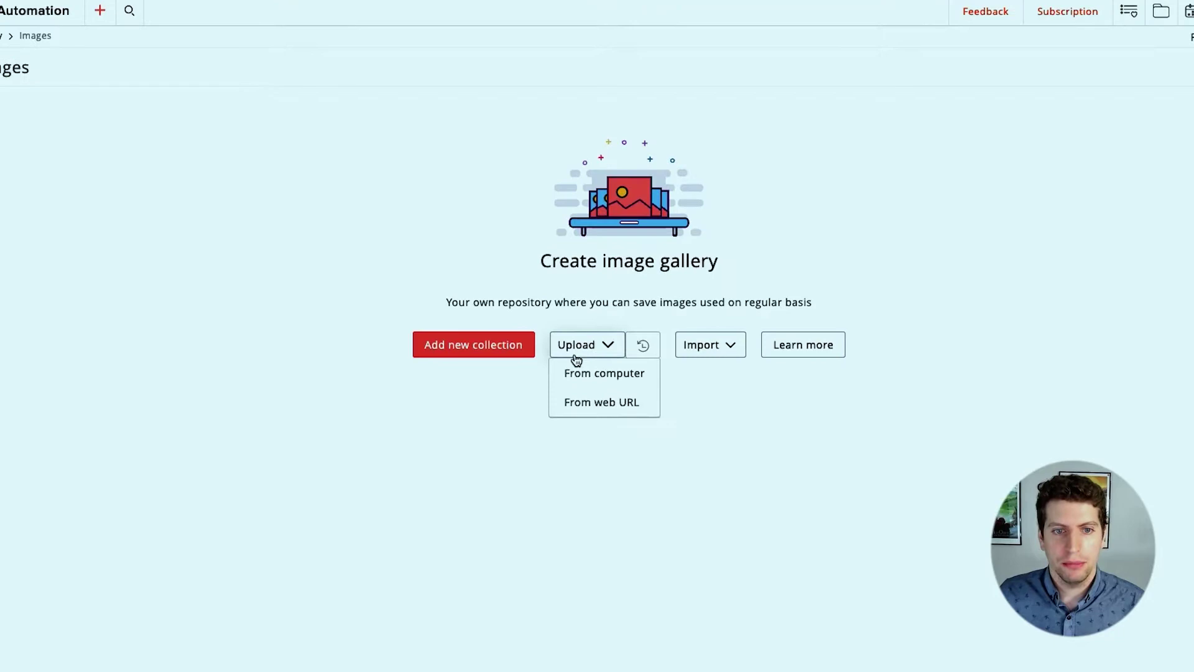
{"action": "left_click", "coordinate": [580, 371]}
{"action": "left_click_drag", "start_coordinate": [641, 207], "coordinate": [642, 209]}
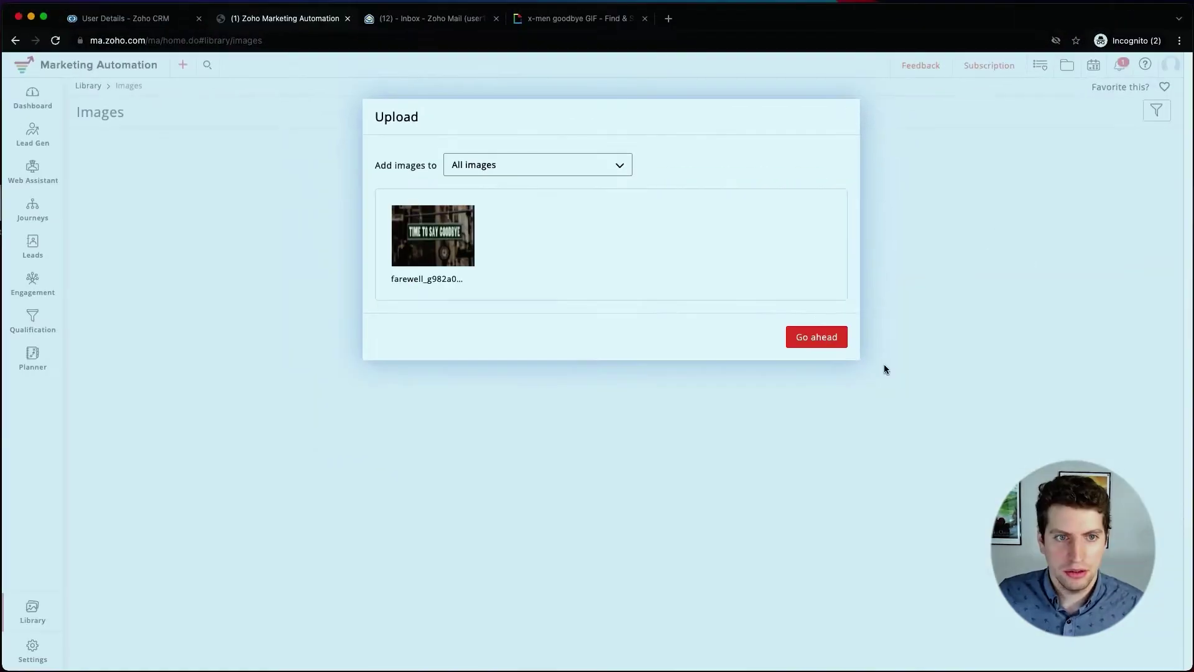
{"action": "left_click", "coordinate": [815, 335]}
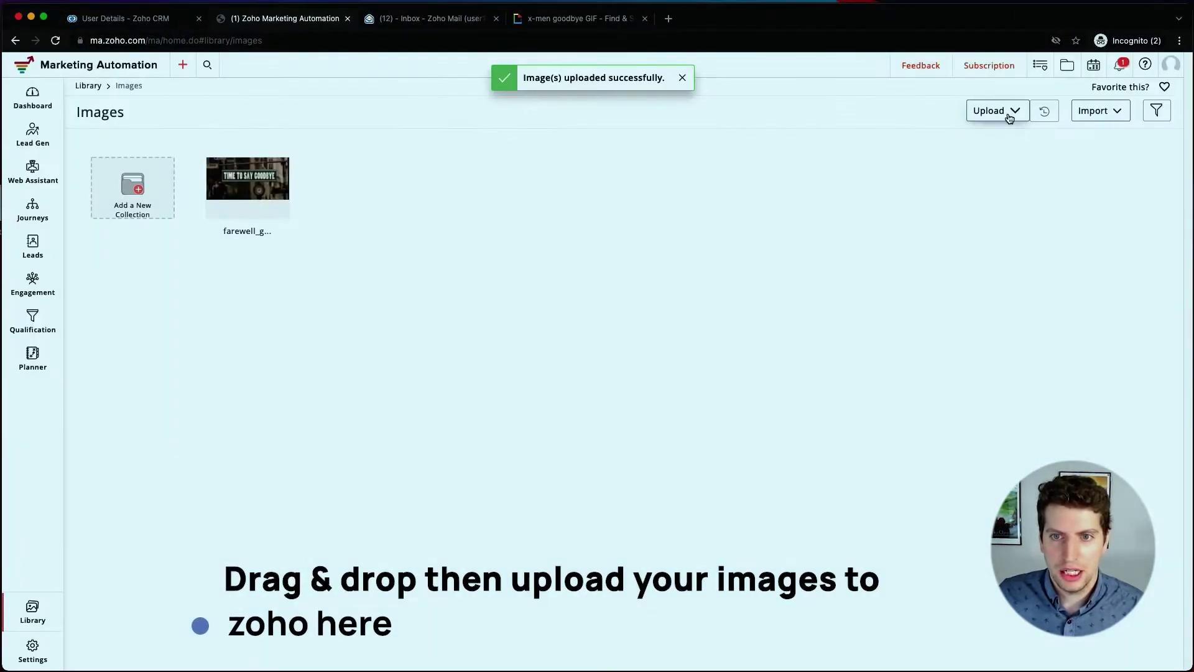
Step: Upload the second goodbye GIF, see_you_around, to the Images library
{"action": "left_click", "coordinate": [1011, 134]}
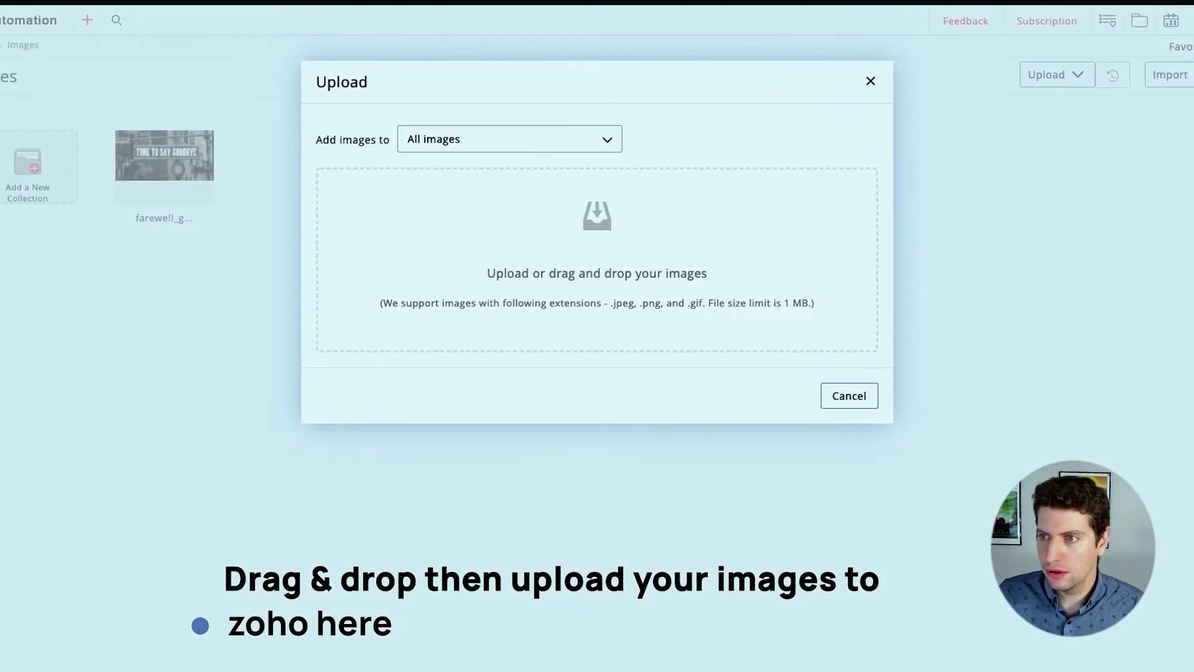
{"action": "left_click_drag", "start_coordinate": [719, 231], "coordinate": [771, 302]}
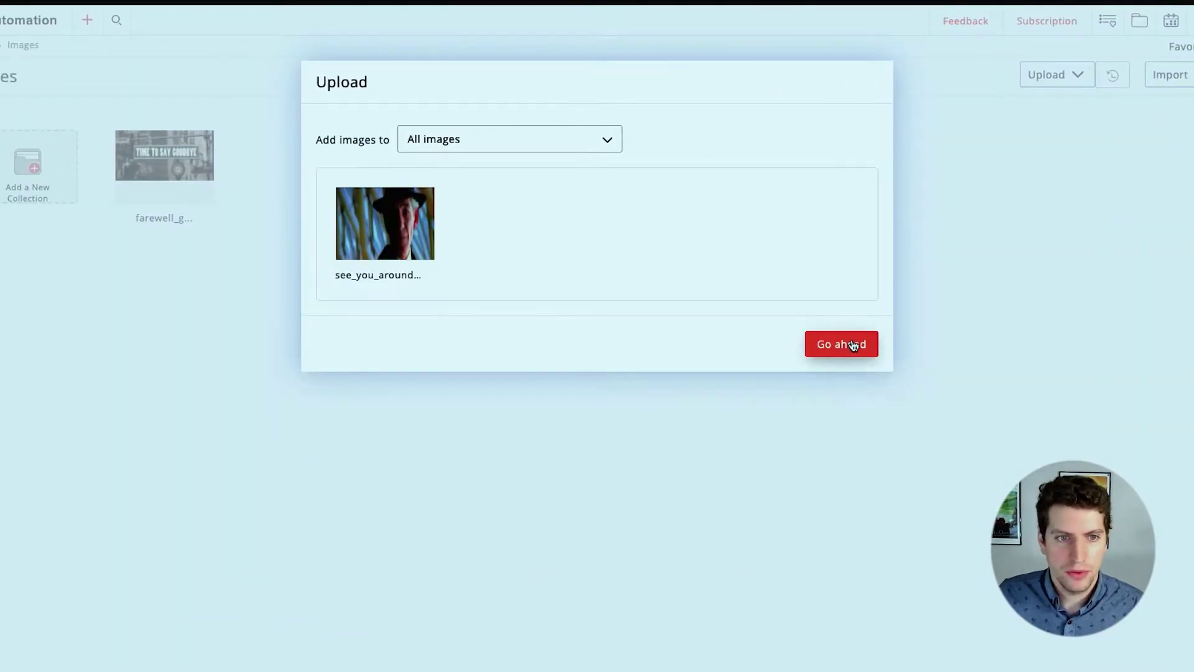
{"action": "left_click", "coordinate": [841, 344]}
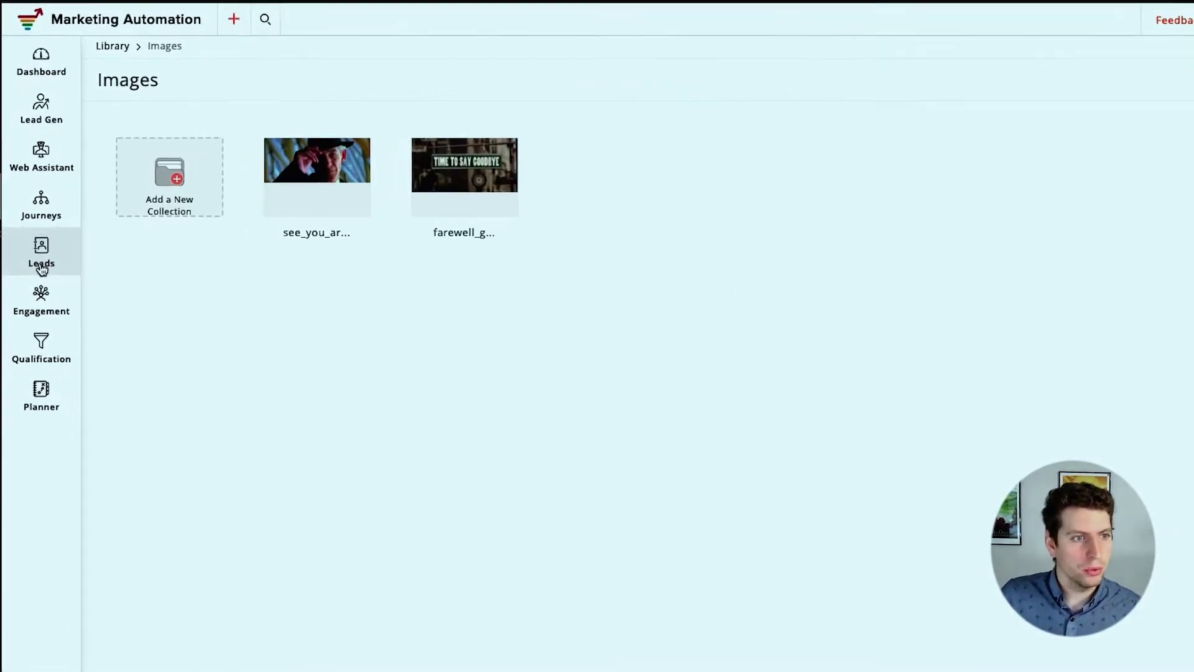
Step: Open the Goodbye email campaign, start adding its content and browse the Basic templates
{"action": "left_click", "coordinate": [36, 301]}
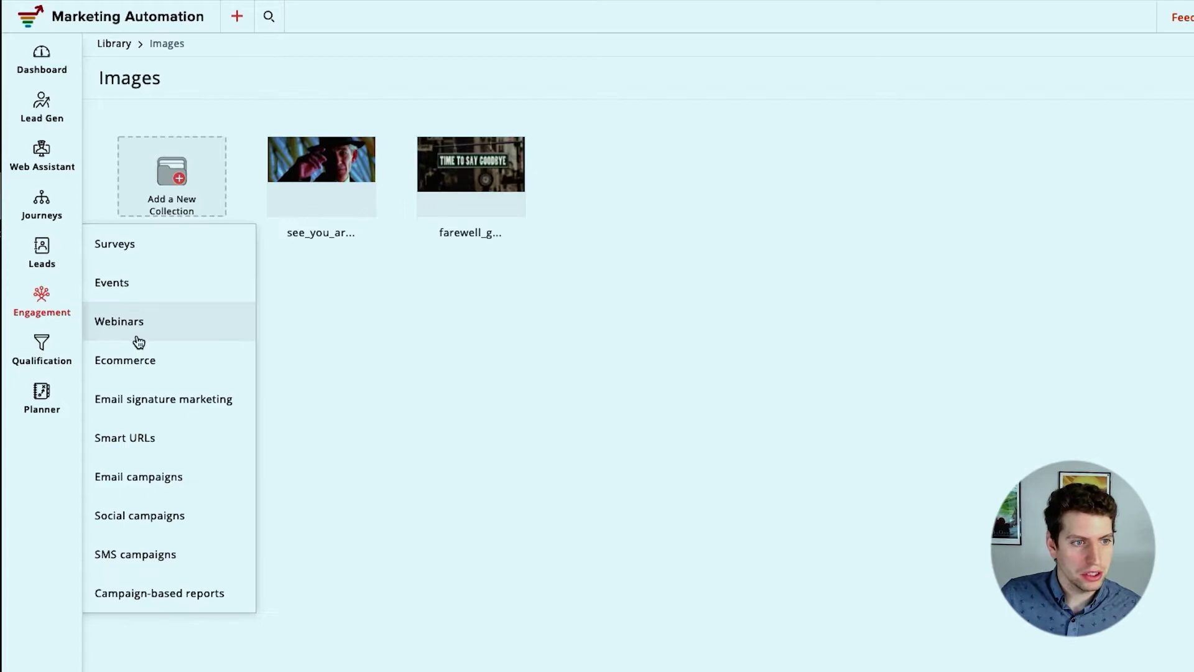
{"action": "left_click", "coordinate": [133, 479]}
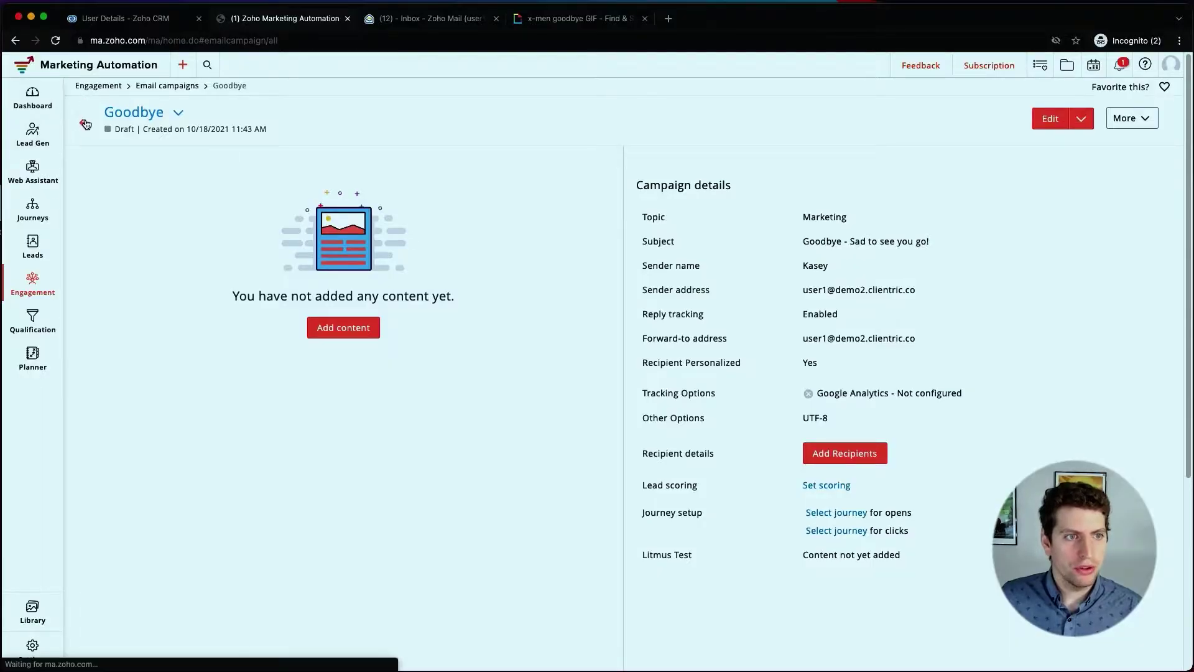
{"action": "left_click", "coordinate": [353, 196]}
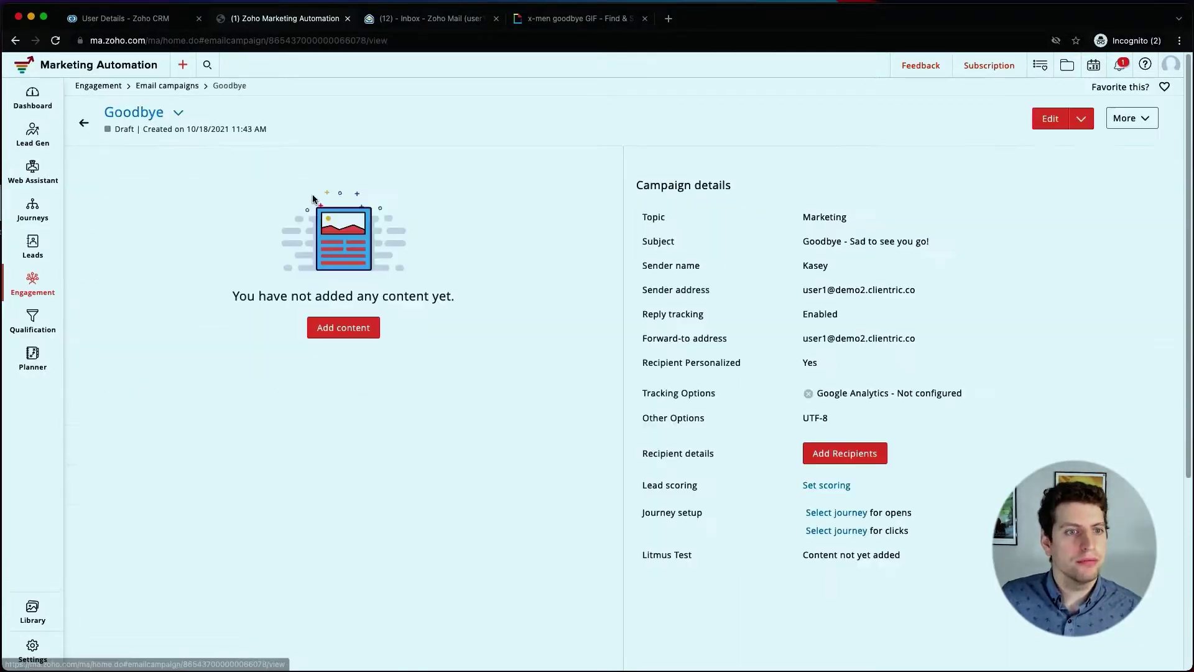
{"action": "left_click", "coordinate": [337, 335]}
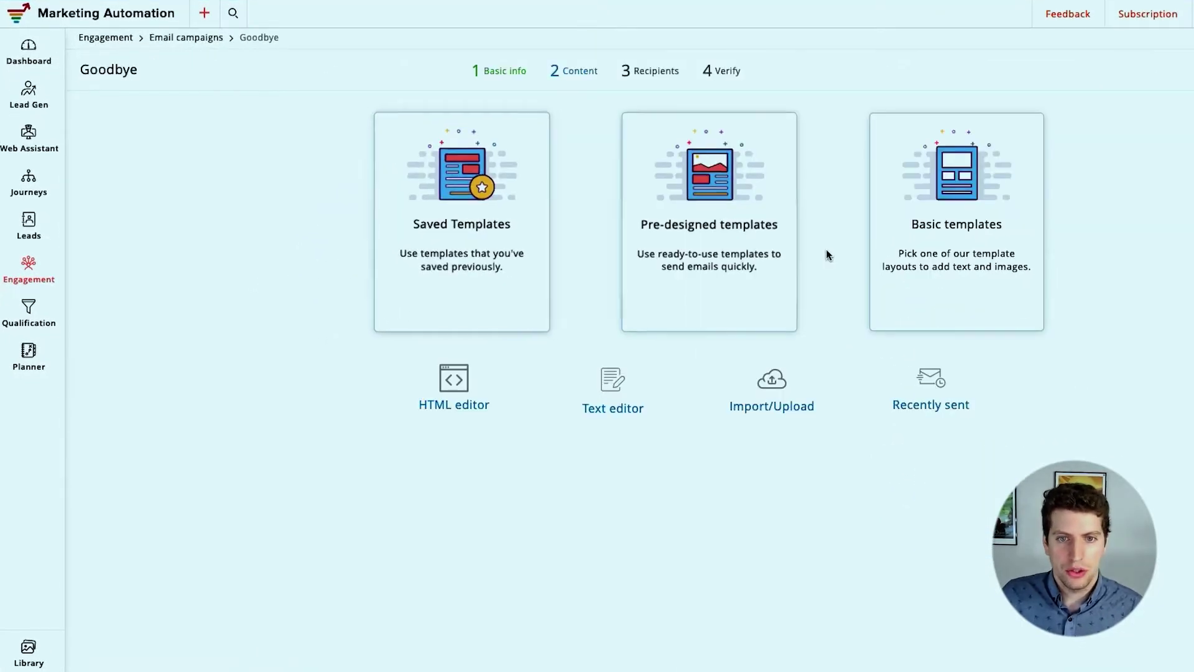
{"action": "left_click", "coordinate": [945, 236]}
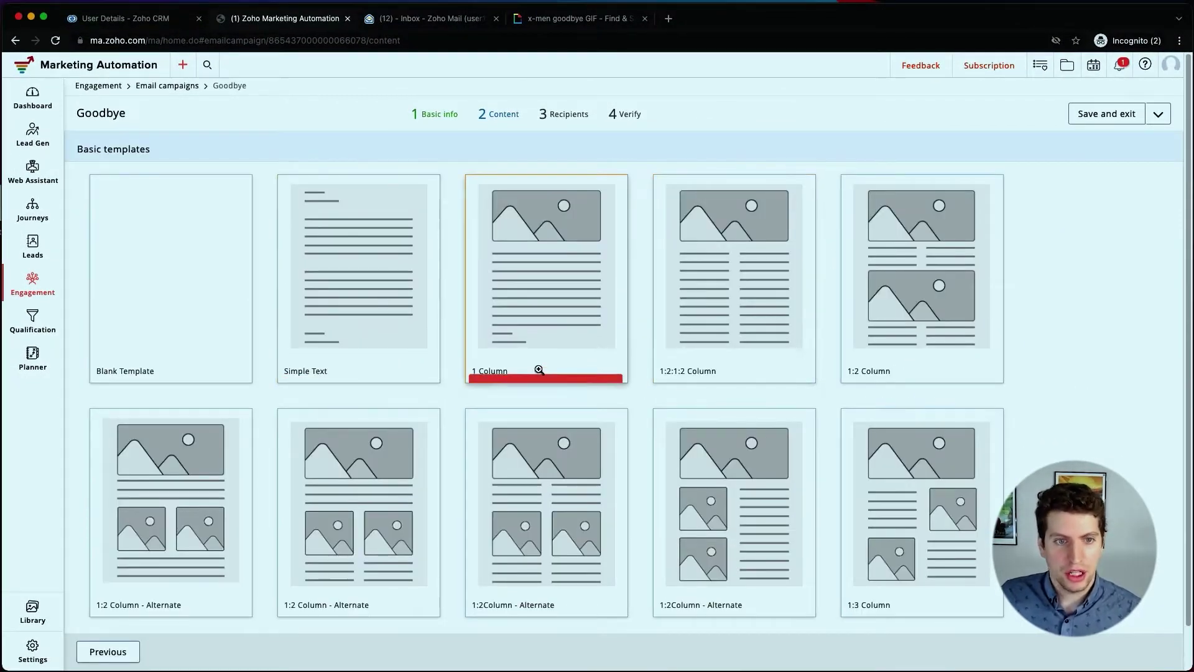
Step: Use the basic template and insert the contact's first name merge tag after Hello
{"action": "left_click", "coordinate": [533, 260]}
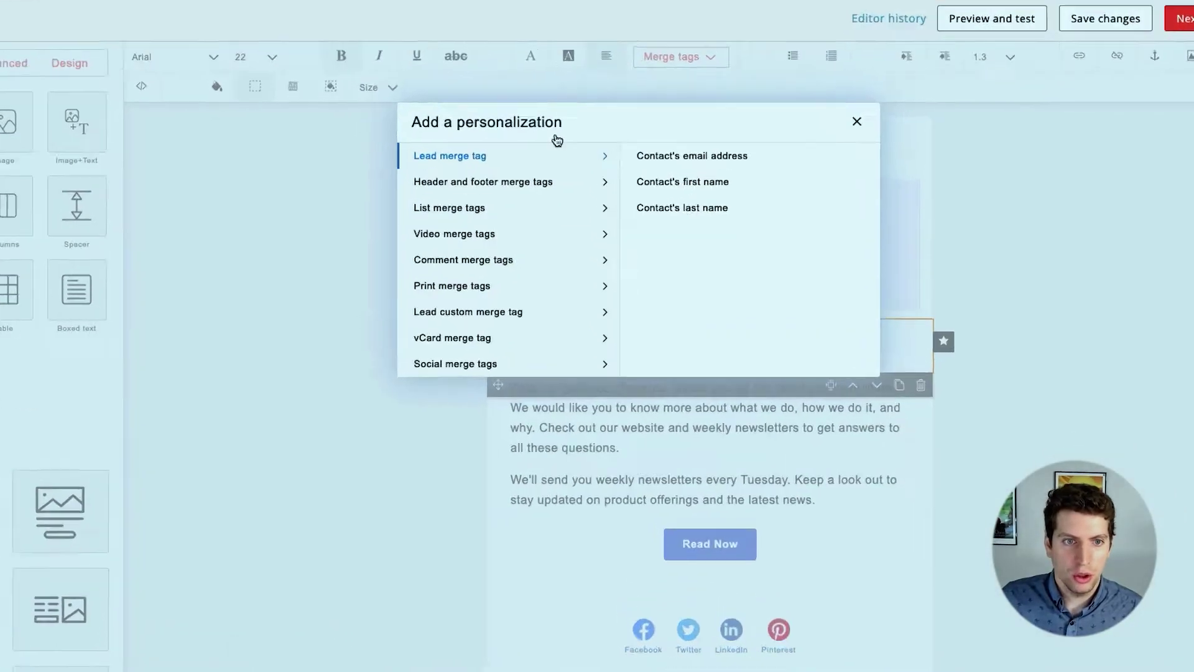
{"action": "left_click", "coordinate": [690, 163]}
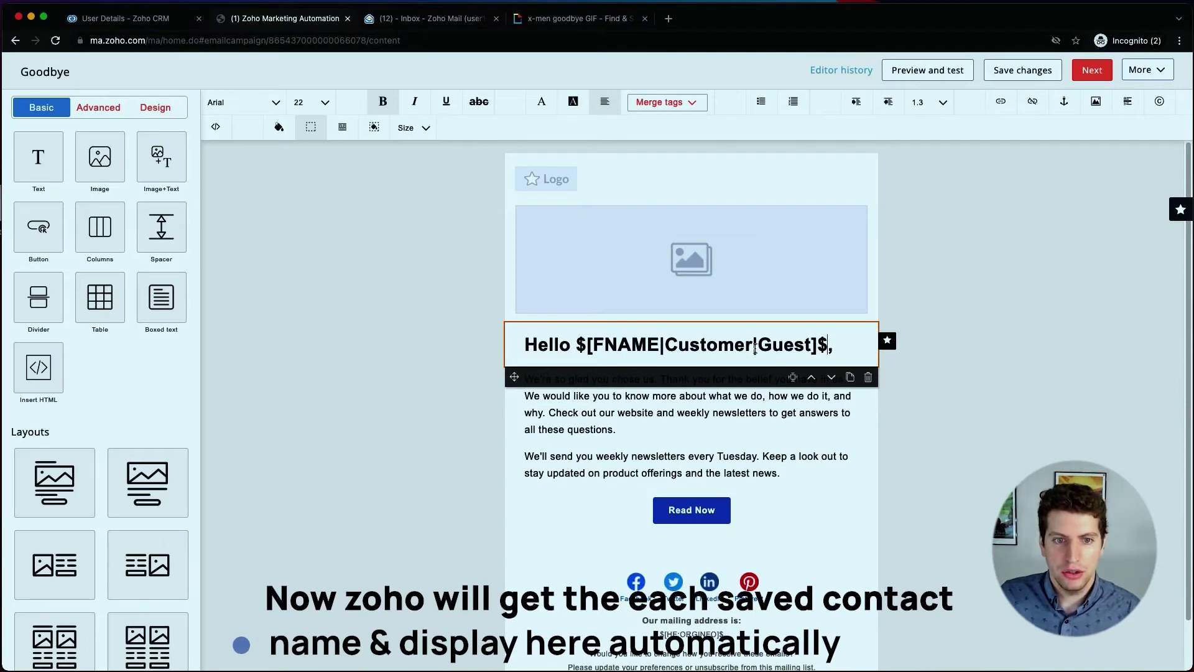
{"action": "left_click", "coordinate": [665, 105]}
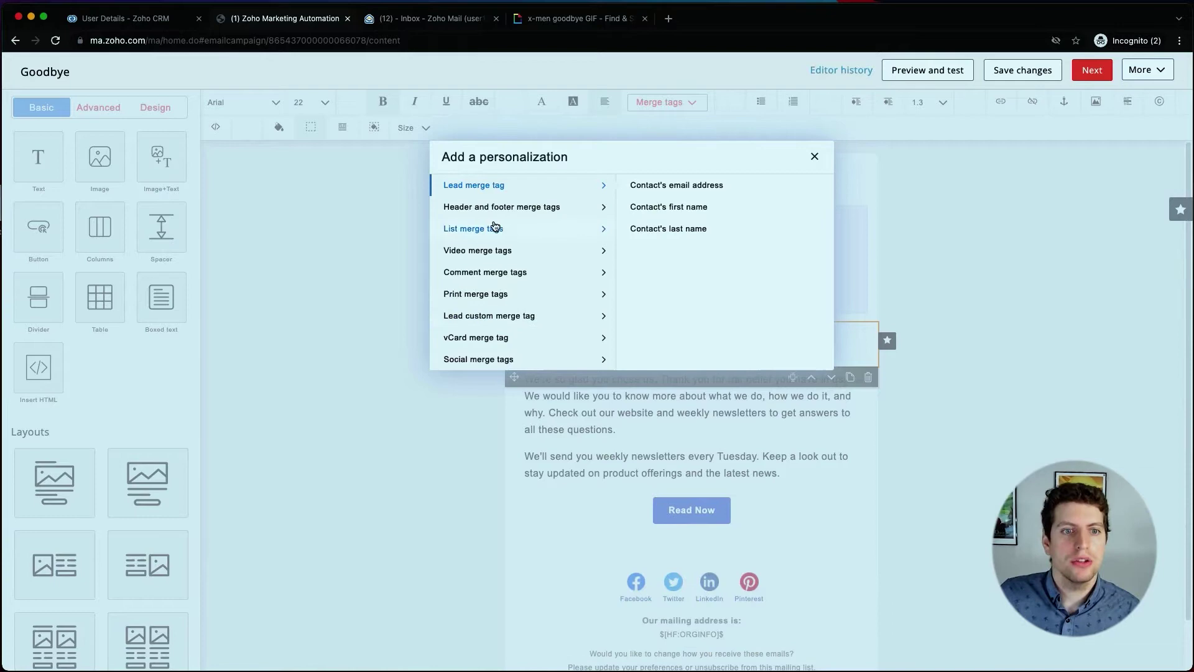
{"action": "left_click", "coordinate": [815, 157]}
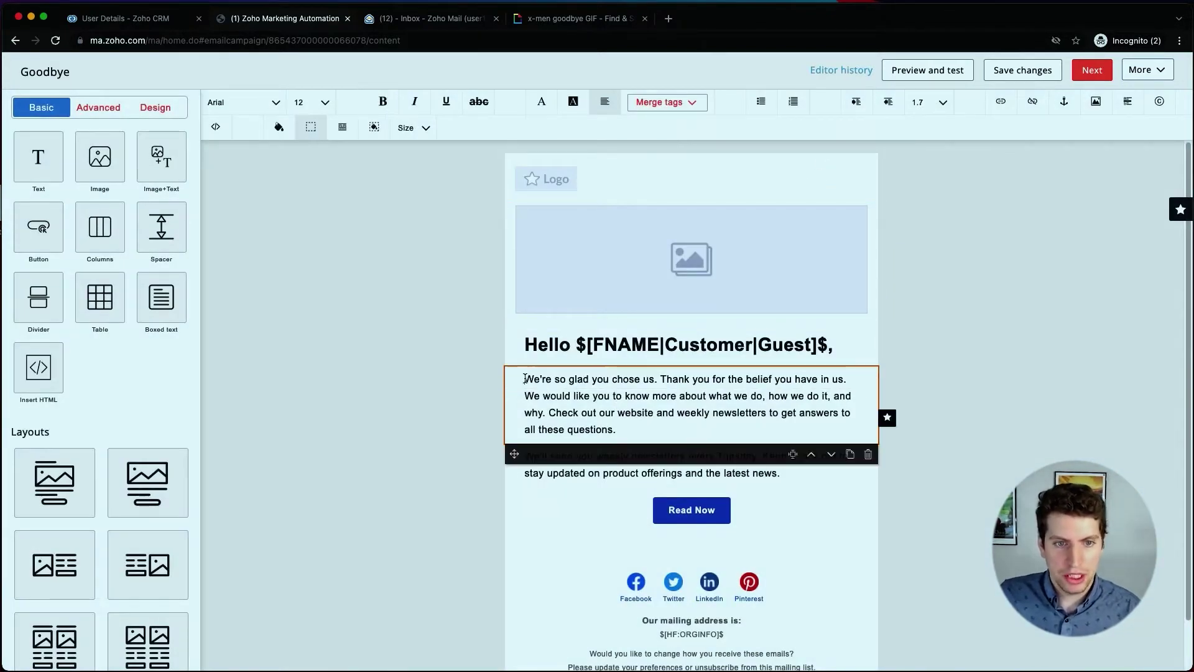
Step: Replace the opening paragraph with 'We are incredibly sad to see you go and wish you all the best!'
{"action": "left_click_drag", "start_coordinate": [643, 394], "coordinate": [616, 429]}
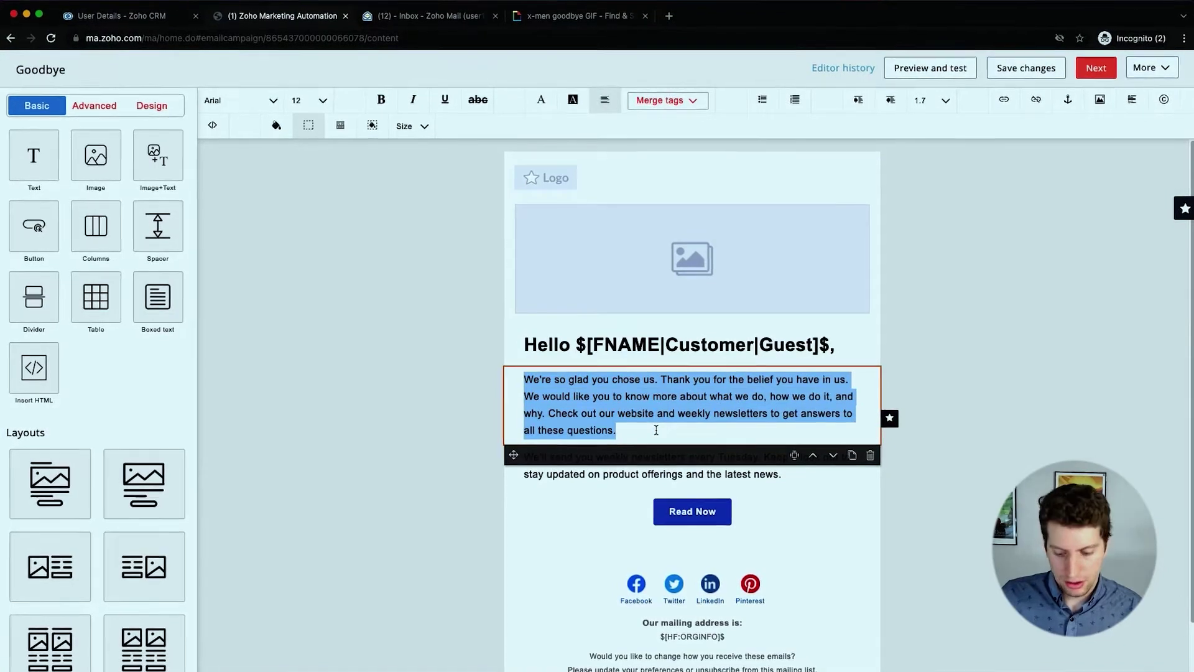
{"action": "key", "text": "BackSpace"}
{"action": "type", "text": "We are incred"}
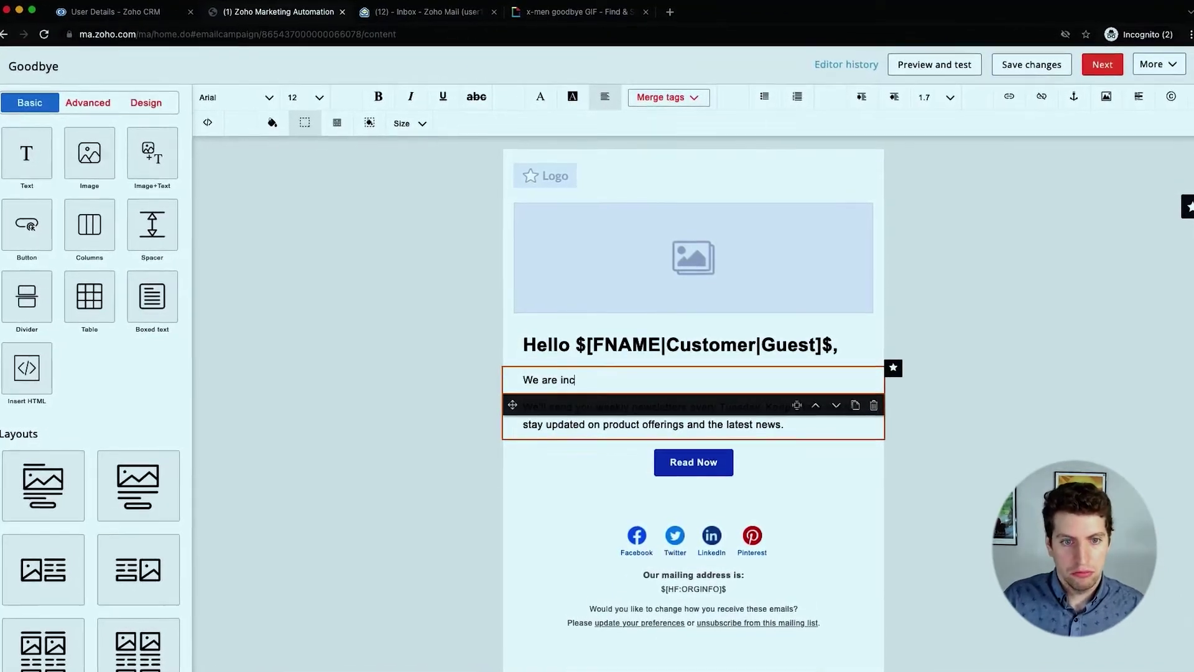
{"action": "type", "text": "ibly sad to s"}
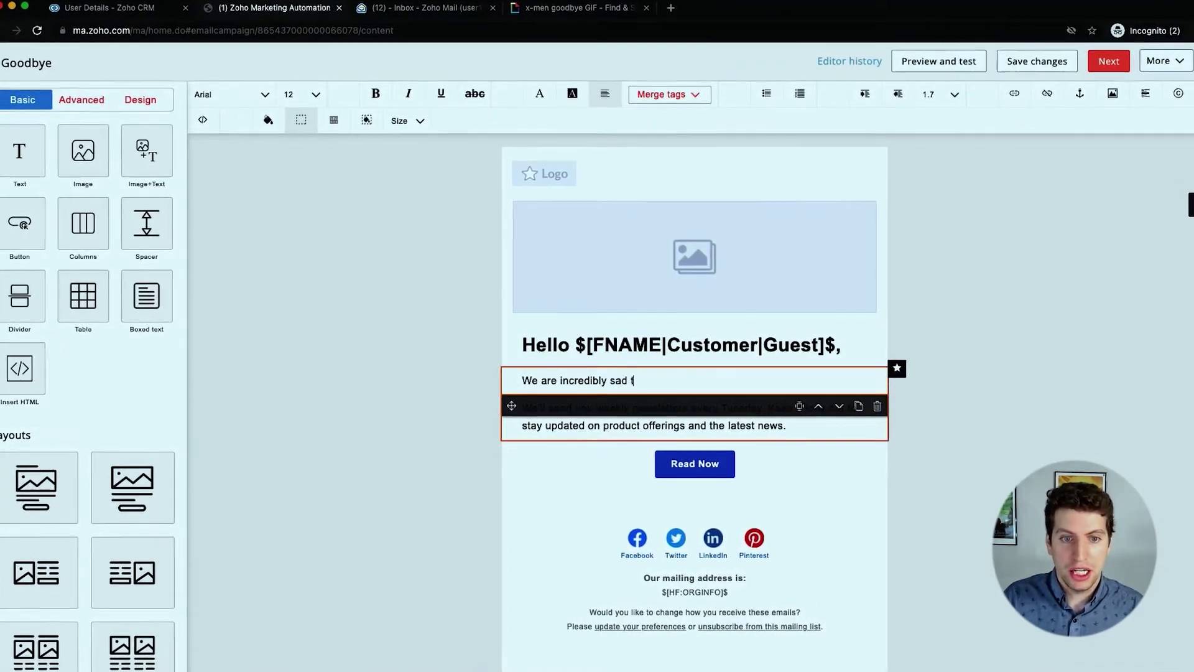
{"action": "type", "text": "ee you go"}
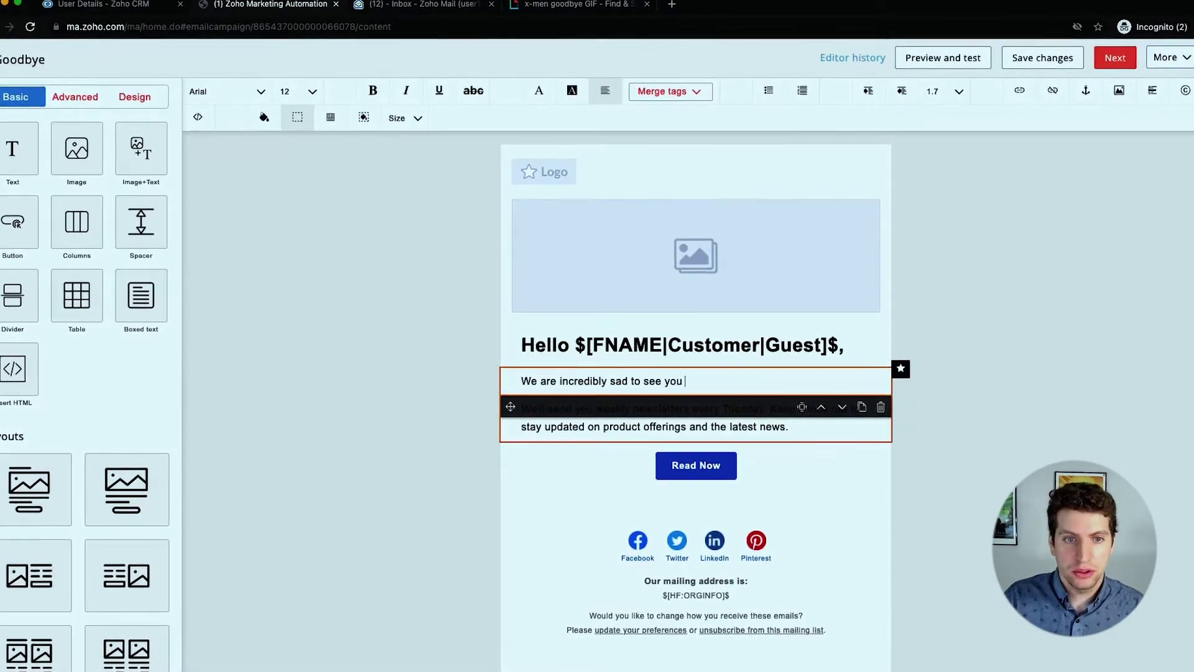
{"action": "type", "text": " and wish "}
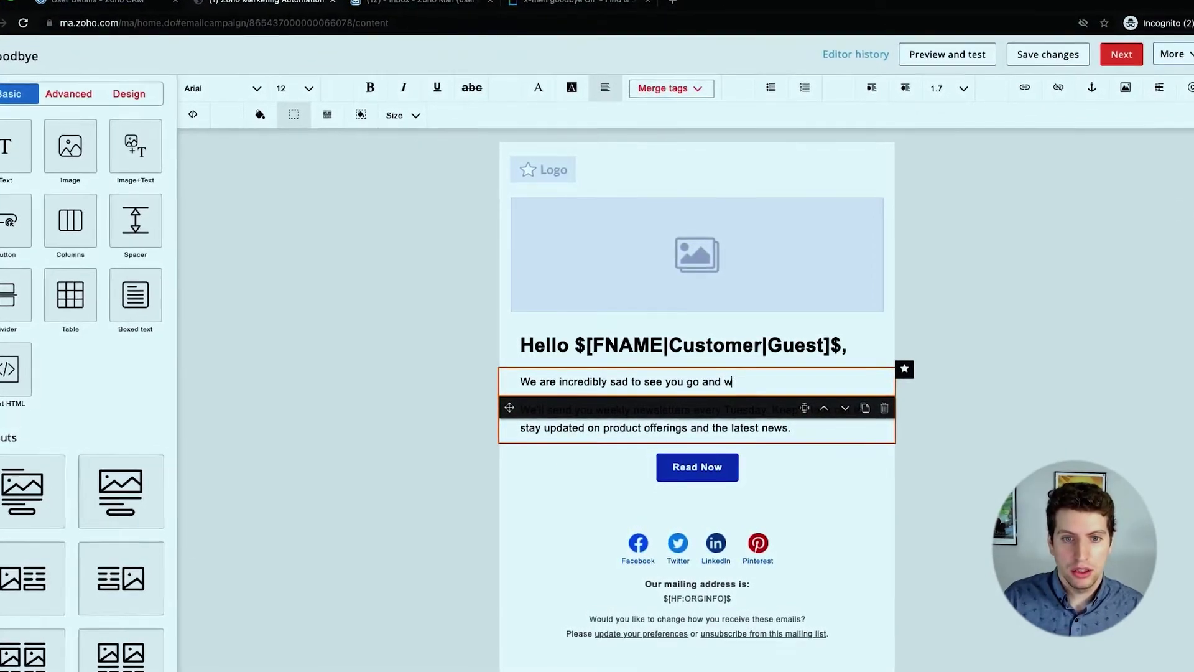
{"action": "type", "text": "you all the be"}
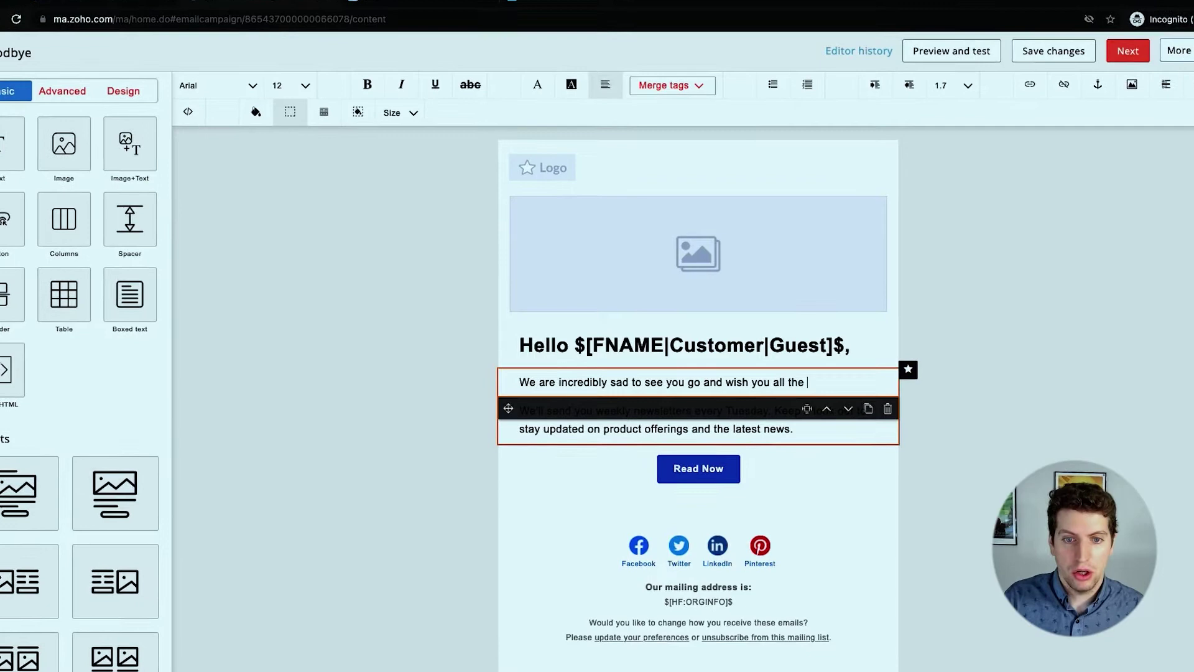
{"action": "type", "text": "st!"}
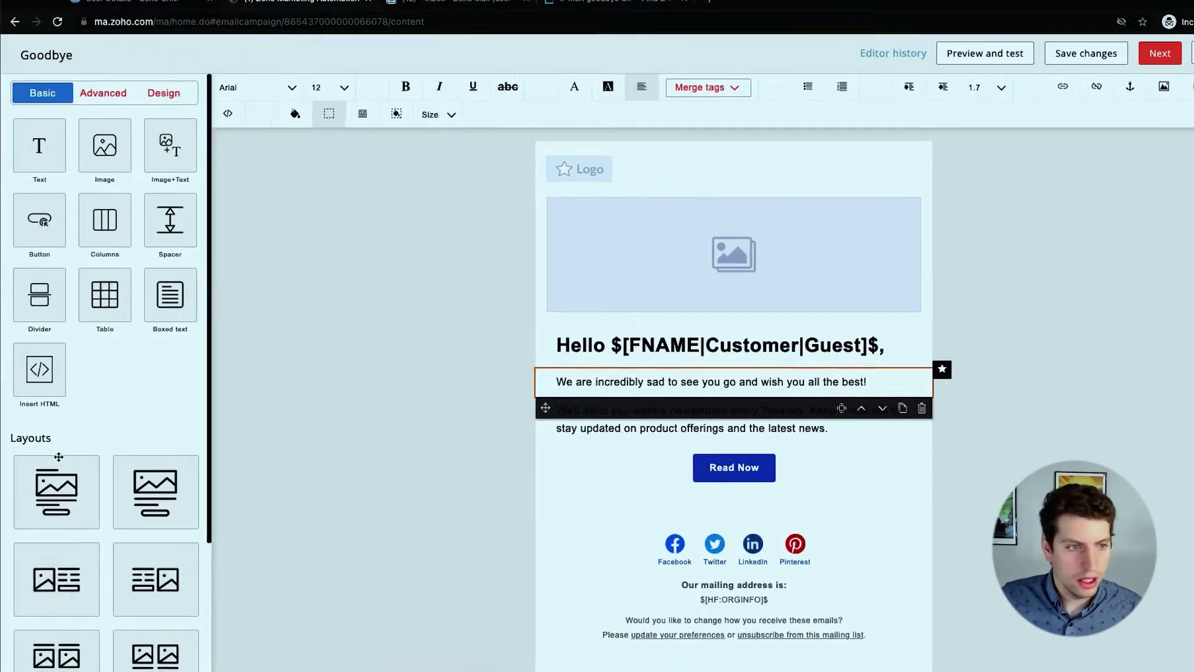
Step: Add a single-image block to the email and set the header image to the farewell GIF
{"action": "left_click_drag", "start_coordinate": [96, 136], "coordinate": [322, 316]}
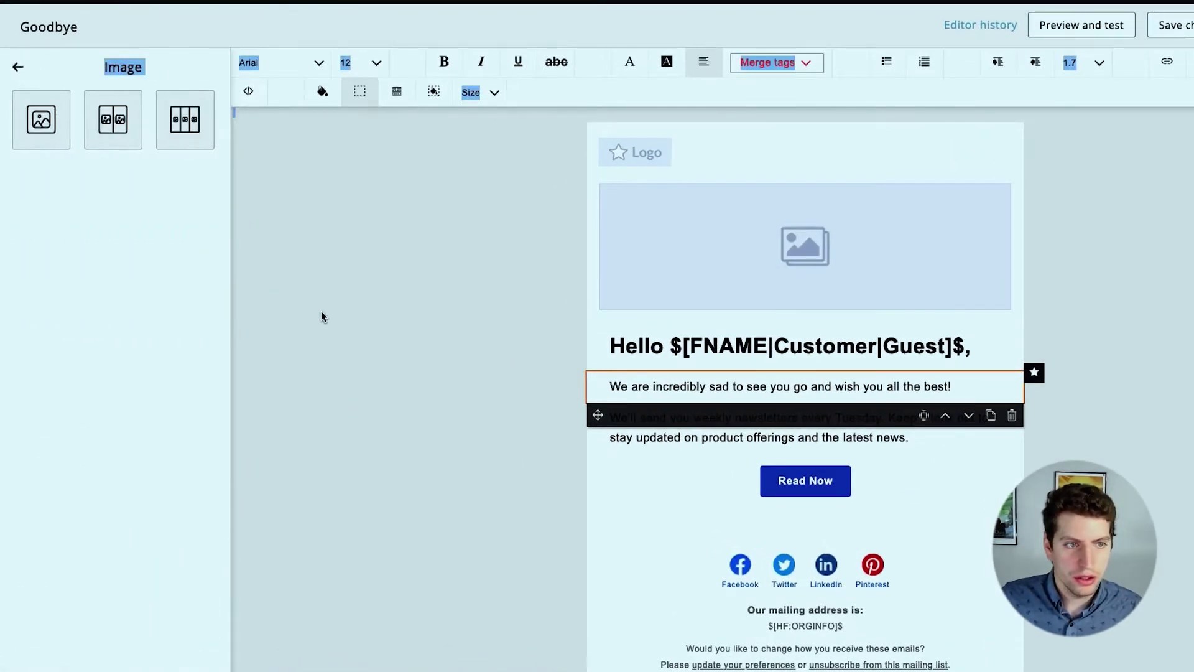
{"action": "left_click_drag", "start_coordinate": [41, 120], "coordinate": [762, 390]}
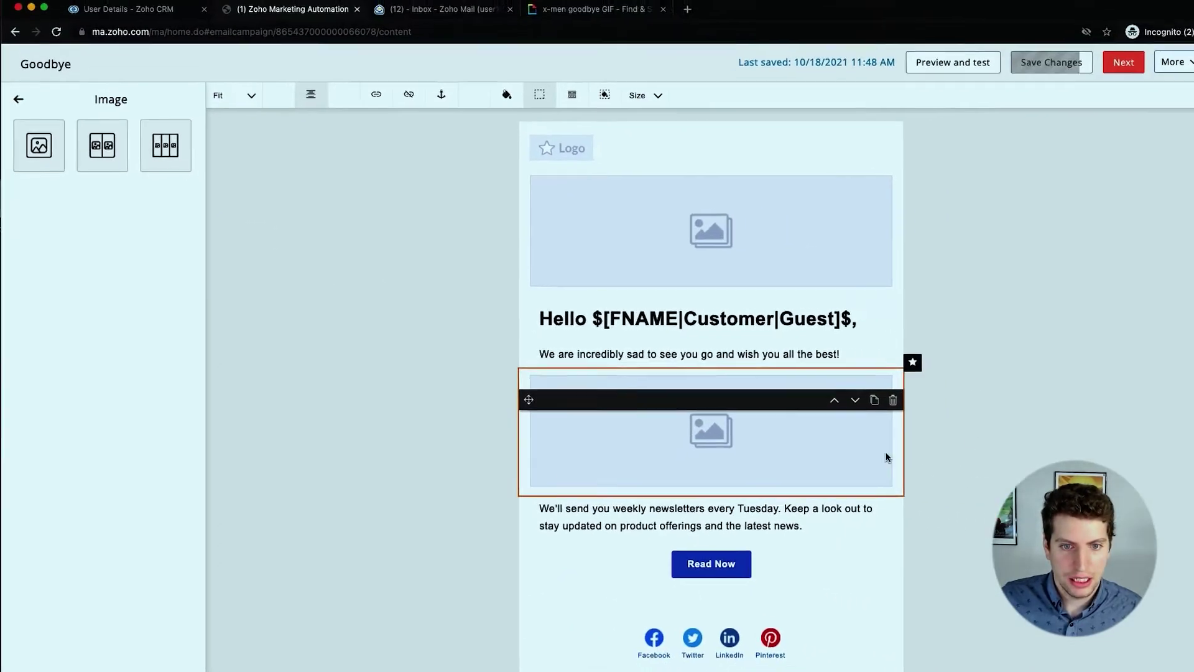
{"action": "left_click", "coordinate": [534, 185]}
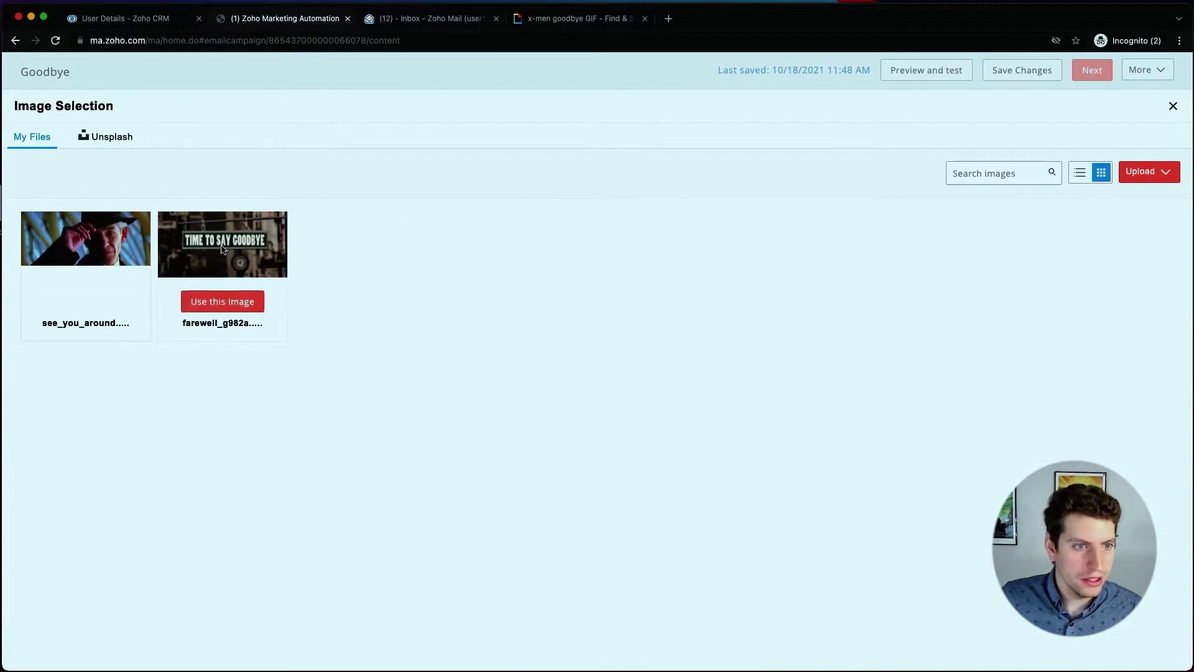
{"action": "left_click", "coordinate": [212, 300]}
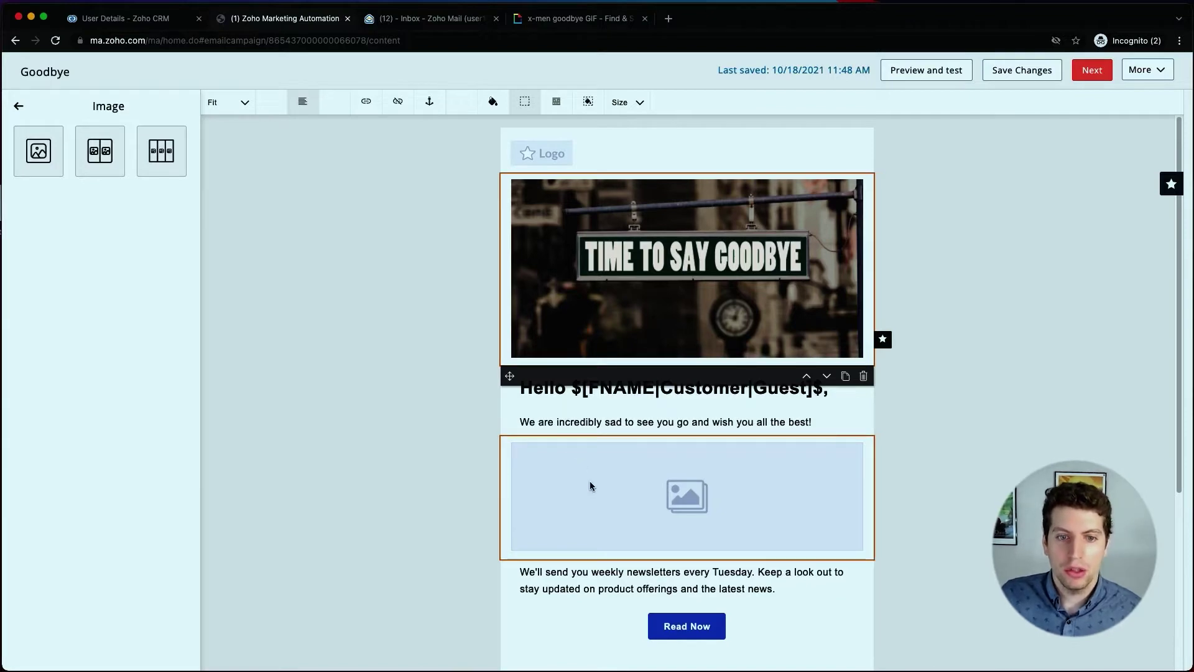
Step: Add a new line under the farewell sentence: 'As always, please feel free to reach out if you ever have any questions.'
{"action": "left_click", "coordinate": [820, 423]}
{"action": "key", "text": "Return"}
{"action": "type", "text": "A"}
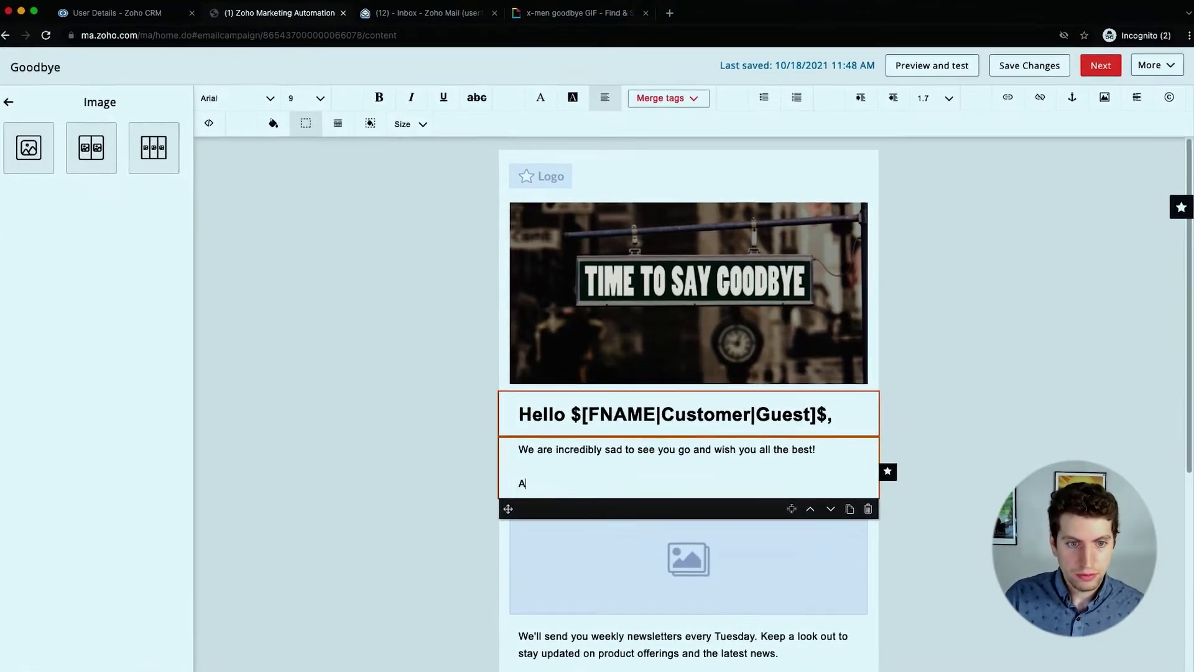
{"action": "type", "text": "s alway"}
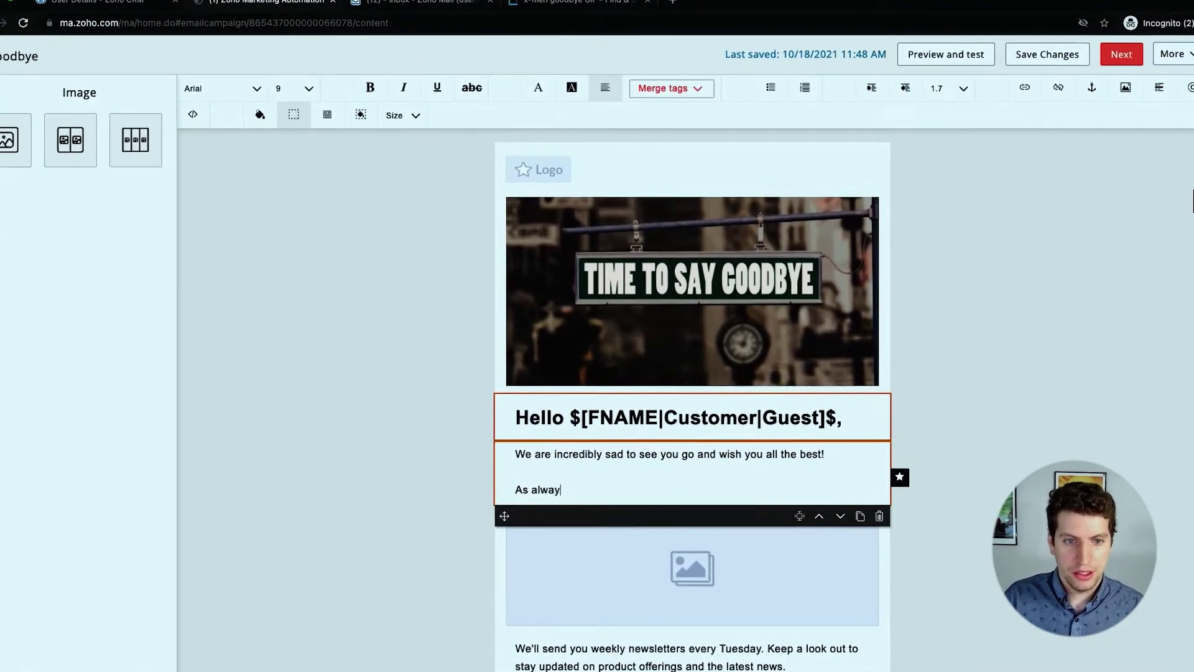
{"action": "type", "text": "s, "}
{"action": "type", "text": "please f"}
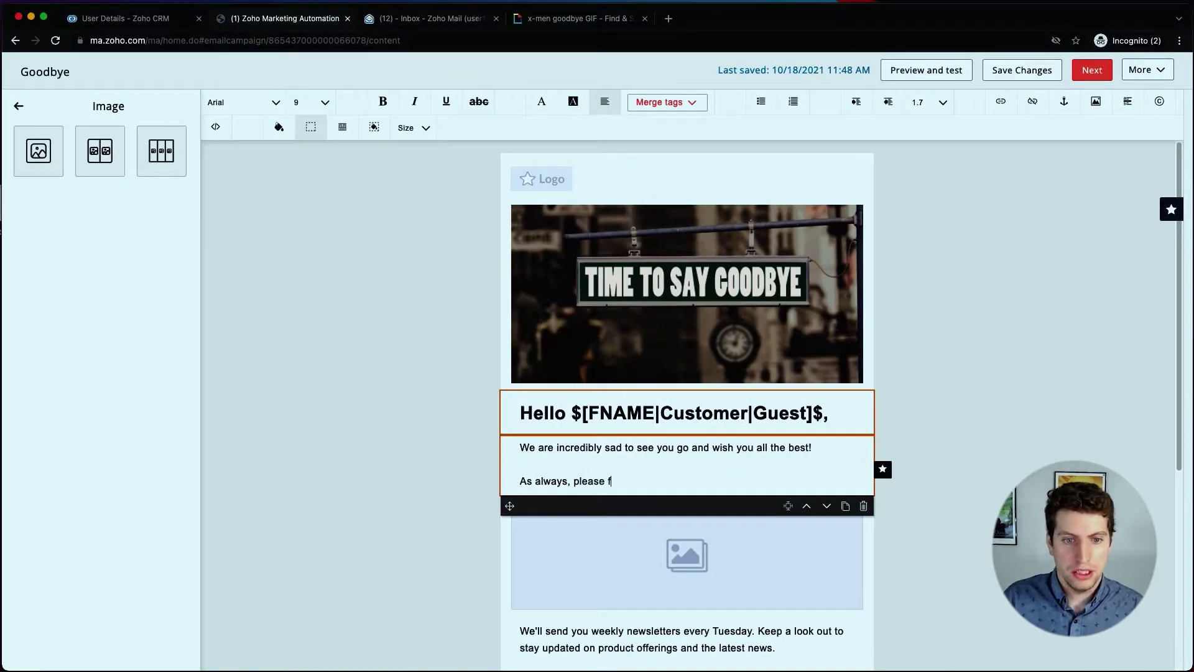
{"action": "type", "text": "eel free to re"}
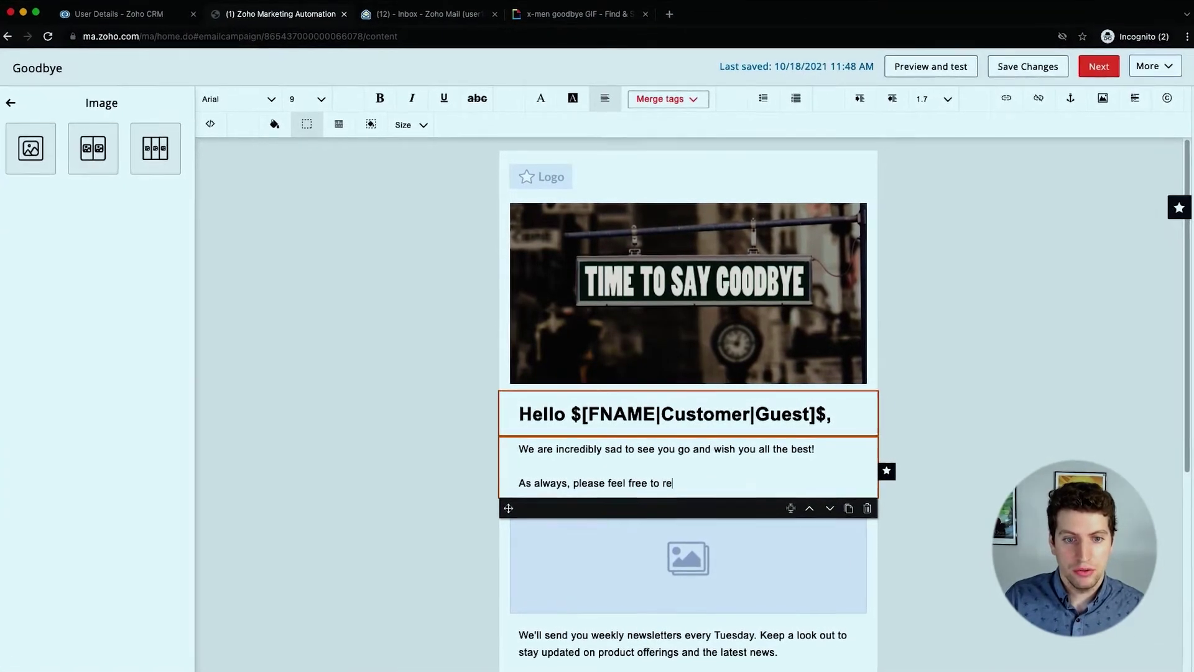
{"action": "type", "text": "ach out if you "}
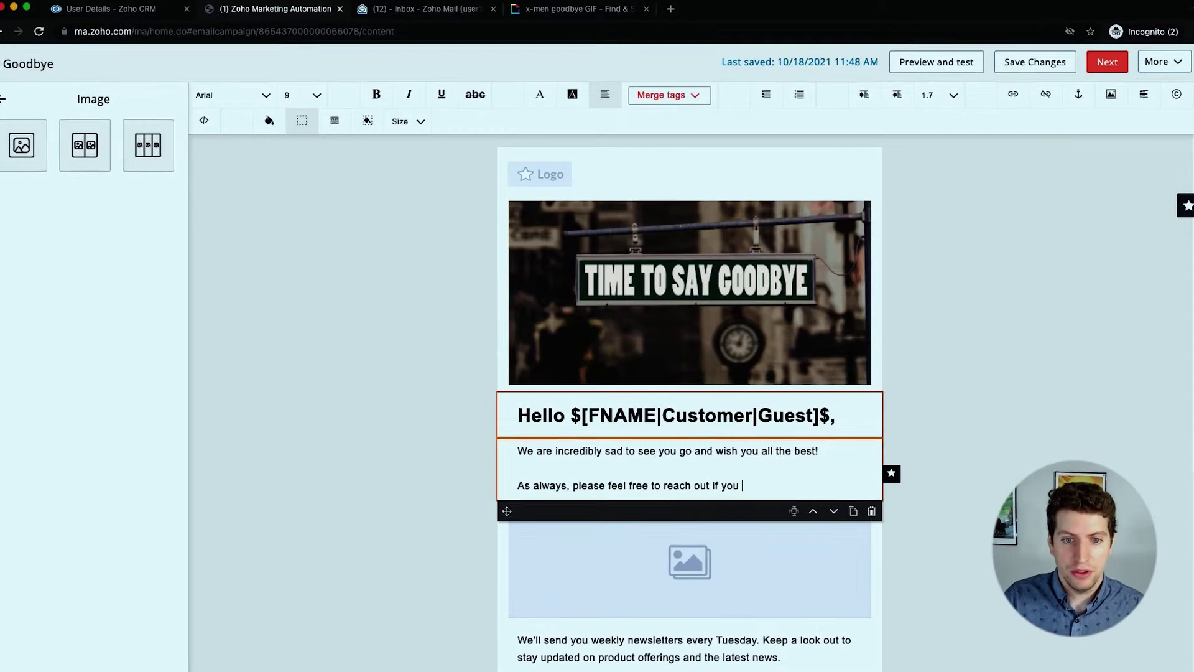
{"action": "type", "text": "ever"}
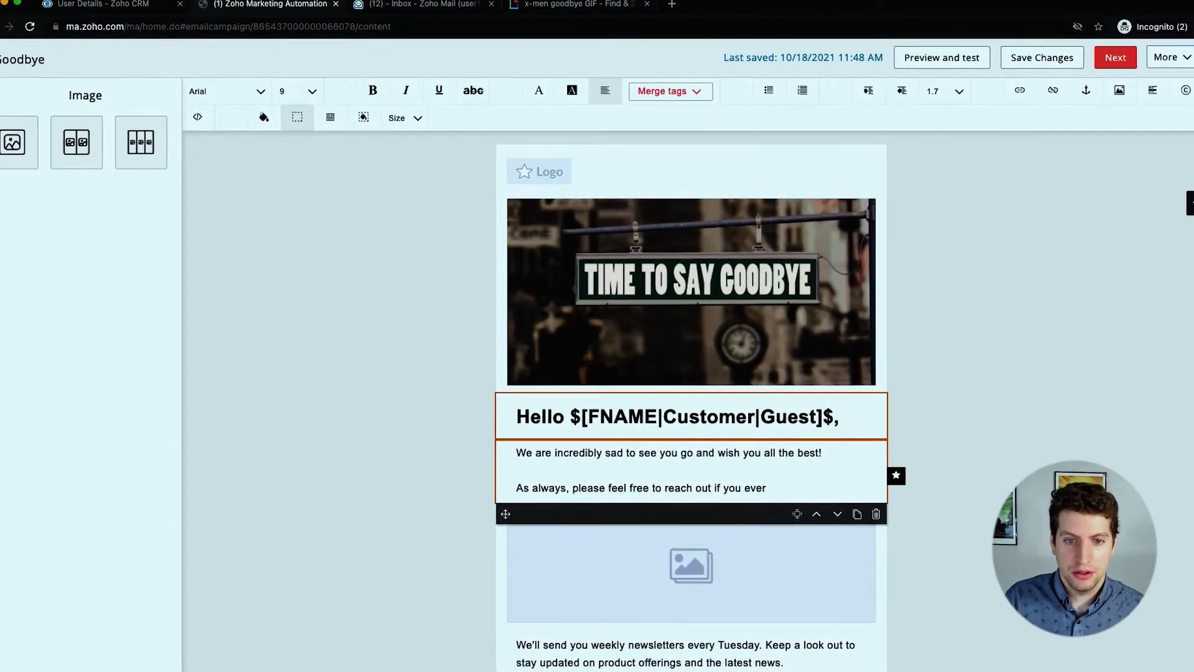
{"action": "type", "text": " have any questio"}
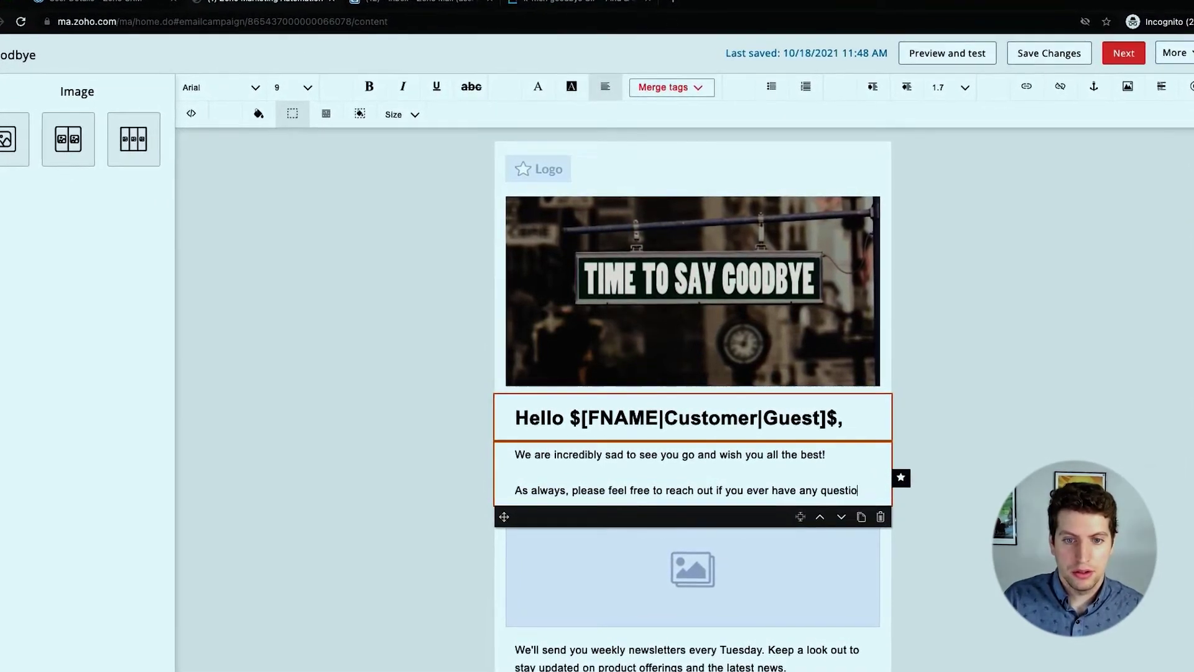
{"action": "type", "text": "ns."}
Step: Fill the empty image block with the see_you_around hat-tipping GIF
{"action": "left_click", "coordinate": [655, 557]}
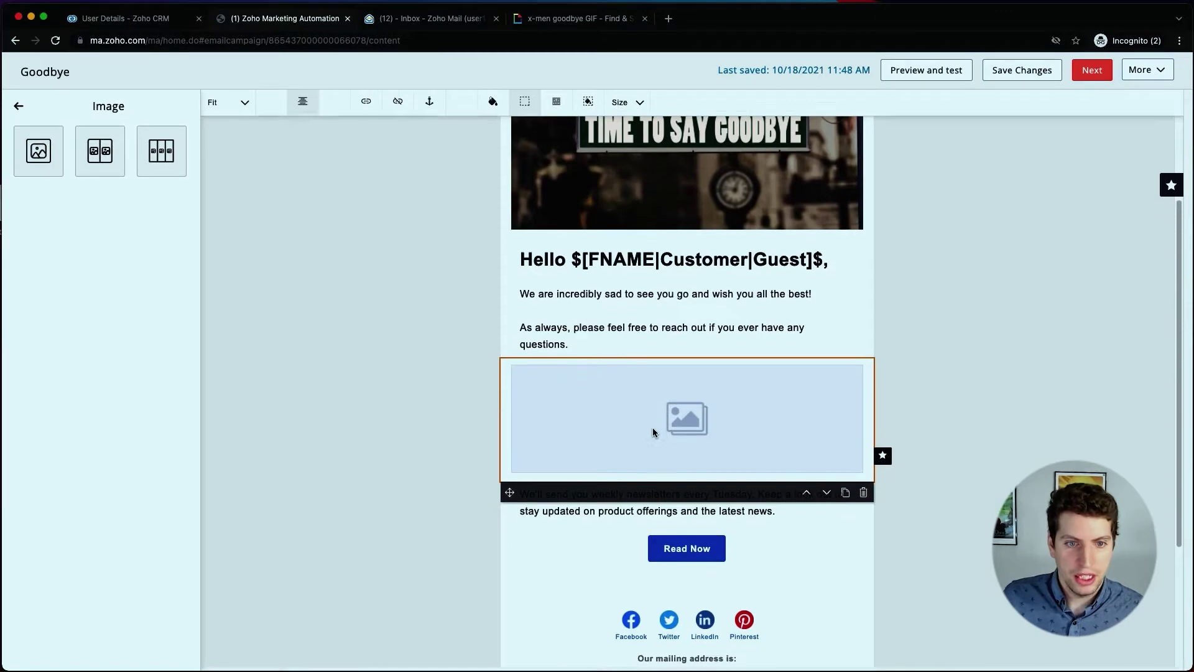
{"action": "left_click", "coordinate": [523, 375]}
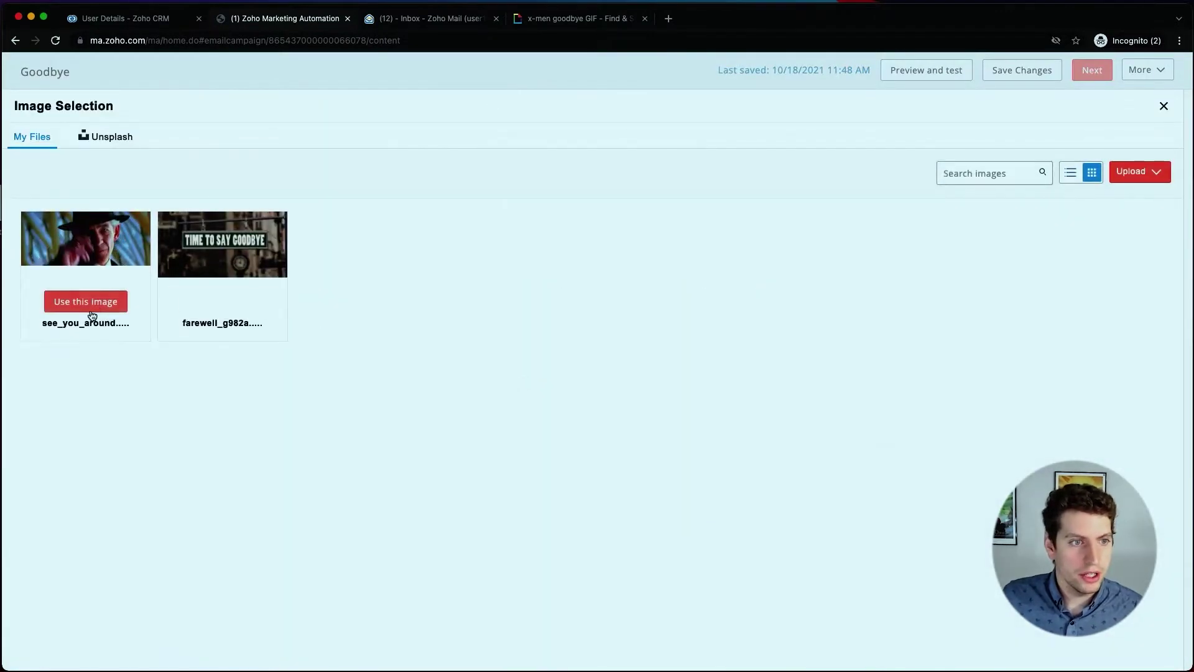
{"action": "left_click", "coordinate": [90, 305]}
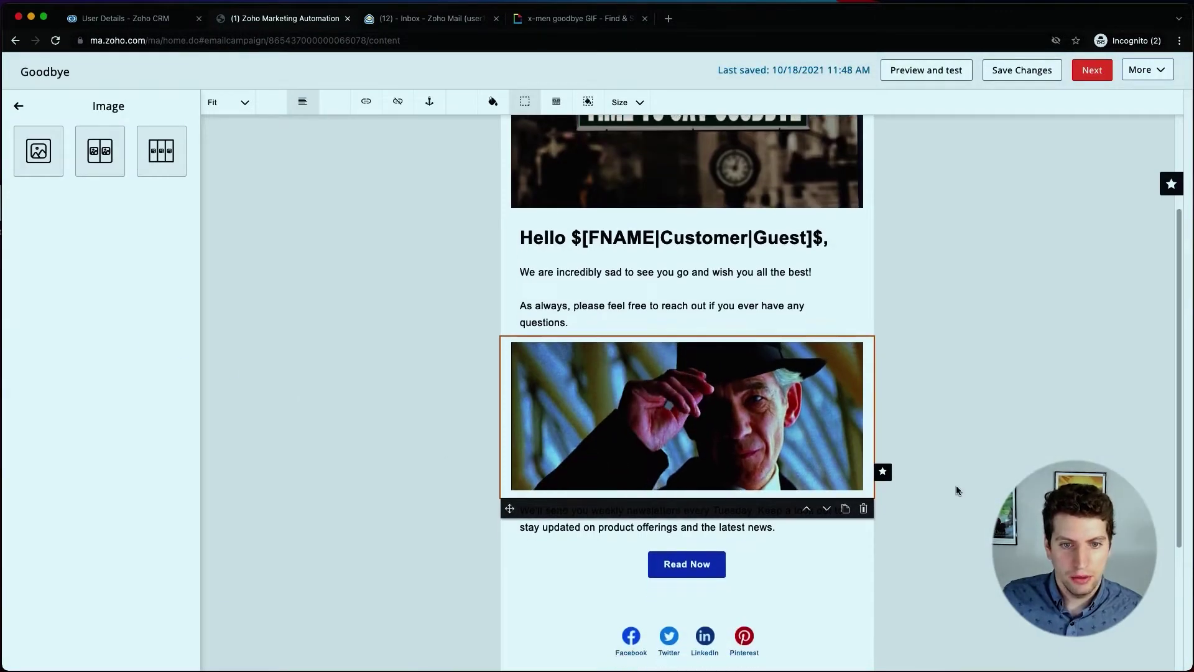
Step: Delete the newsletter paragraph and the Read Now button below the GIF
{"action": "scroll", "coordinate": [952, 503], "scroll_direction": "down", "scroll_amount": 2}
{"action": "left_click", "coordinate": [867, 516]}
{"action": "key", "text": "ctrl+a"}
{"action": "key", "text": "BackSpace"}
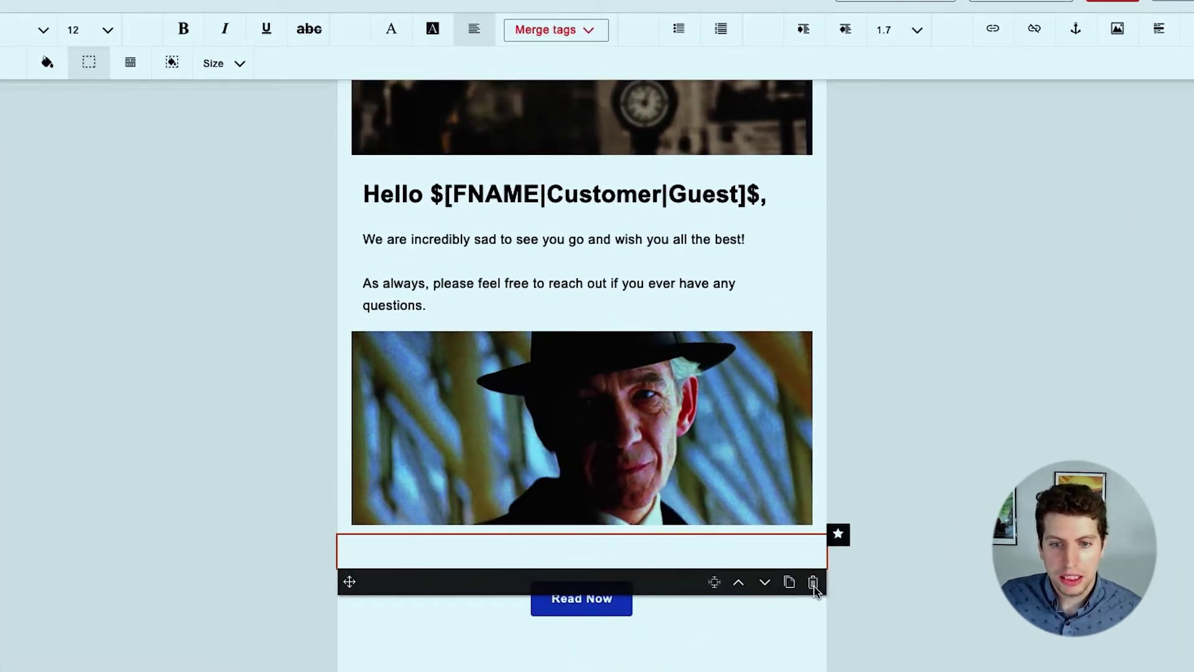
{"action": "left_click", "coordinate": [812, 582]}
{"action": "left_click", "coordinate": [585, 601]}
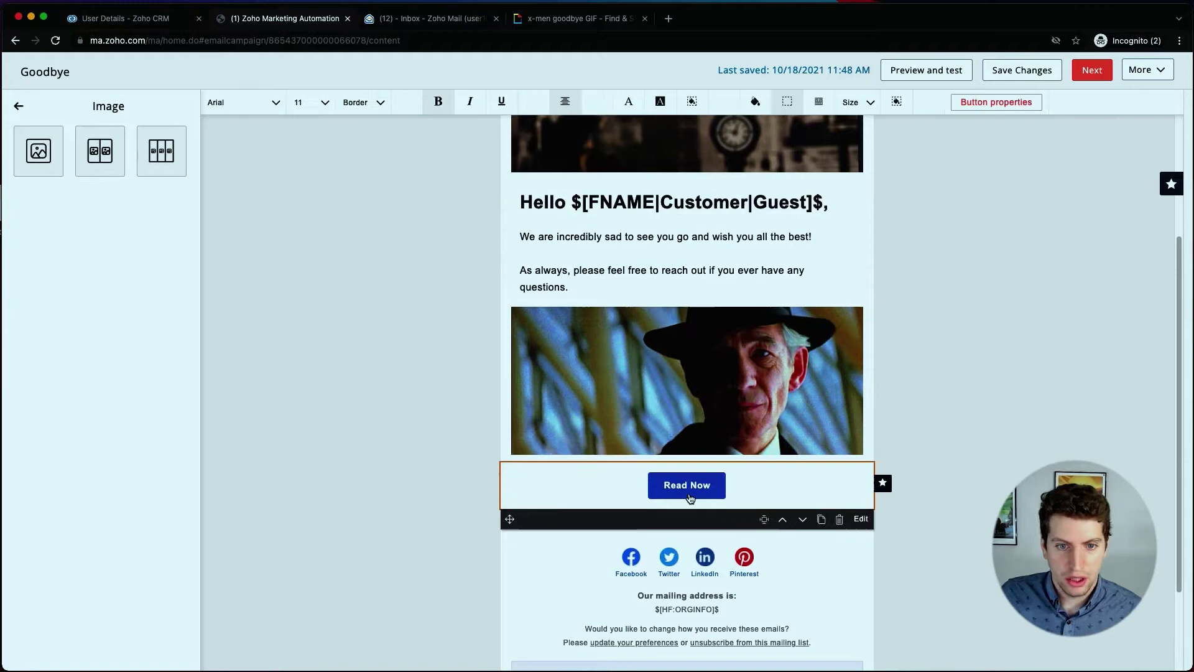
{"action": "left_click", "coordinate": [839, 518]}
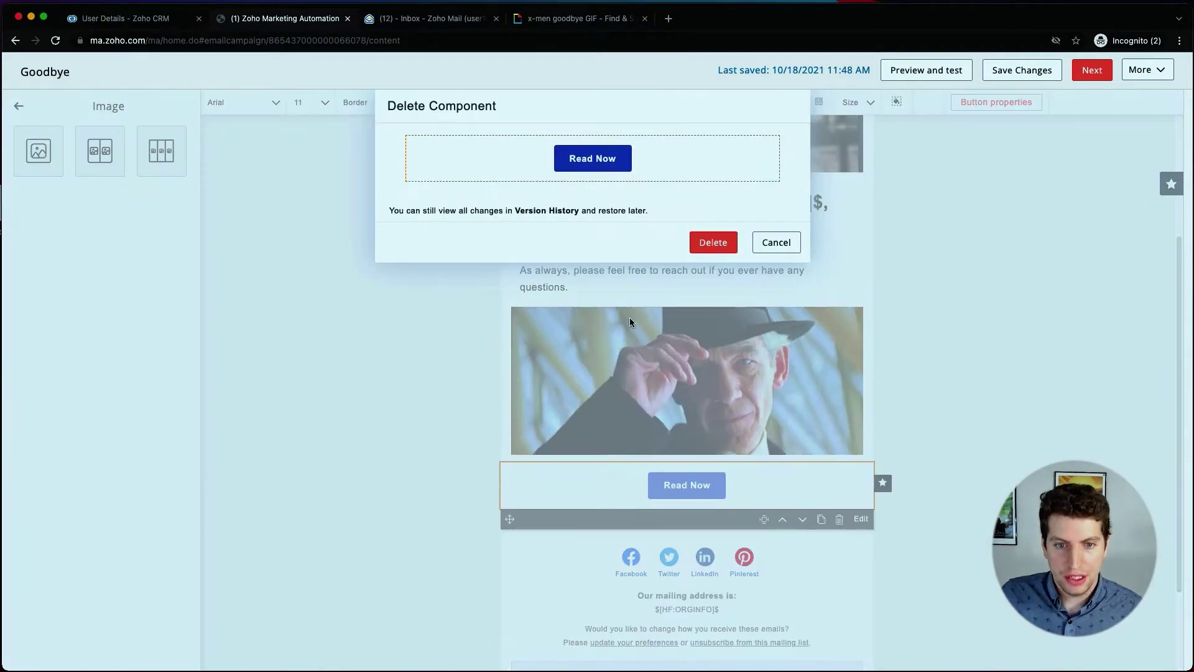
{"action": "left_click", "coordinate": [710, 242]}
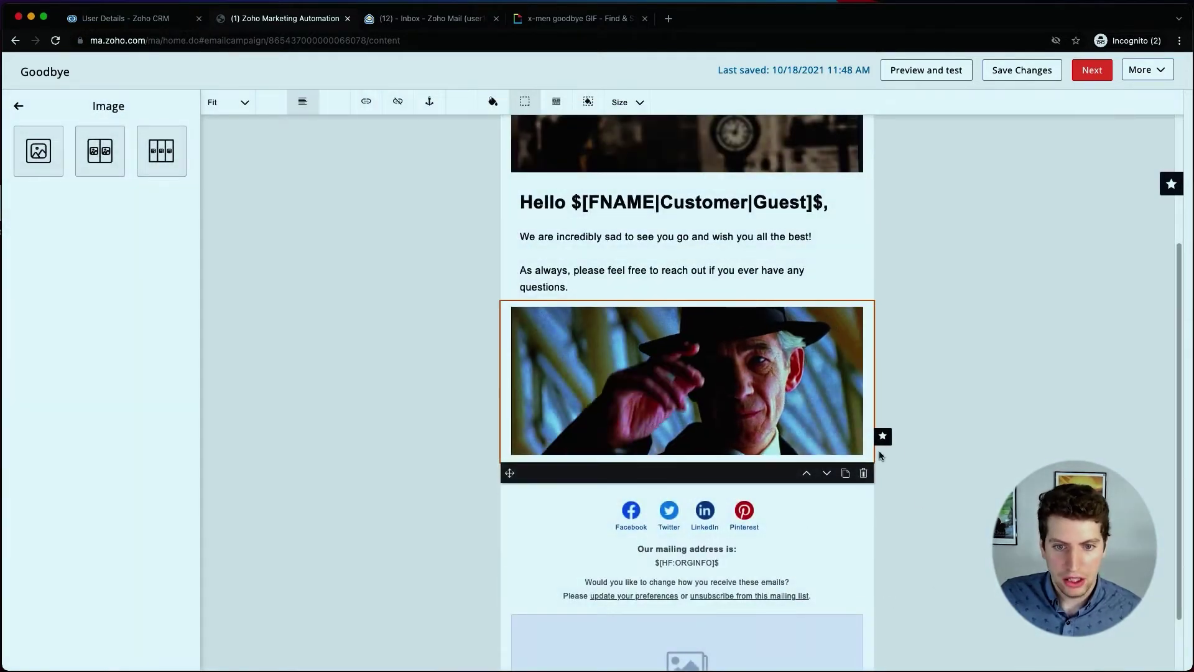
Step: Place a second-style button below the GIF labelled 'Re-enable Account'
{"action": "scroll", "coordinate": [293, 429], "scroll_direction": "up", "scroll_amount": 3}
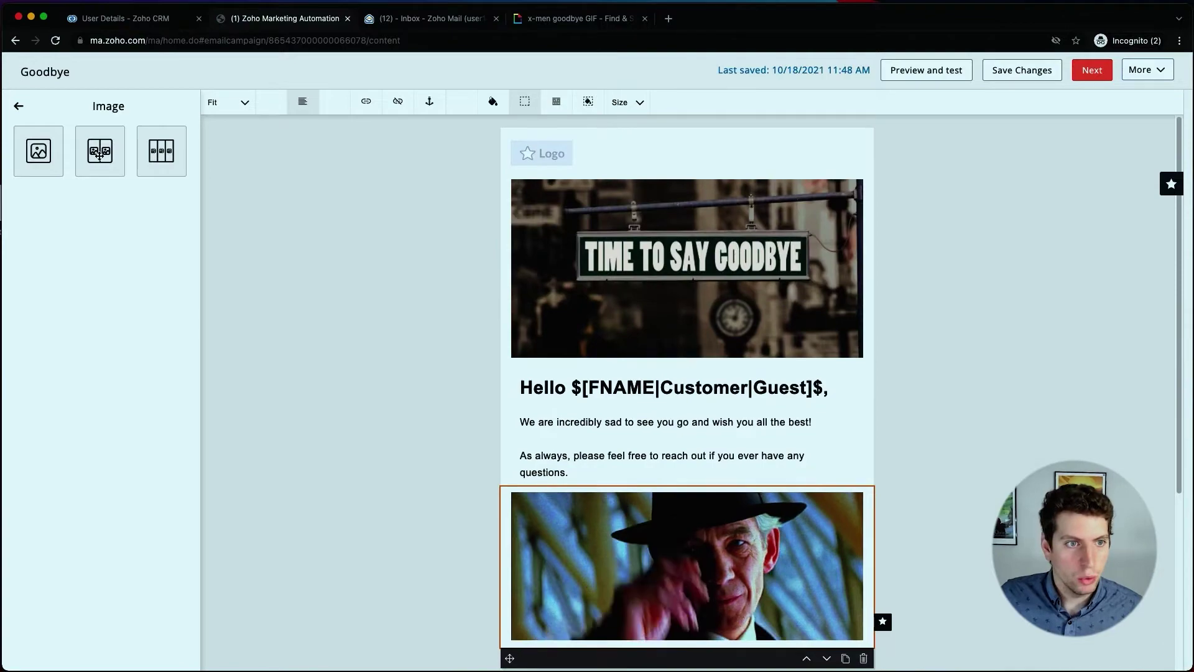
{"action": "left_click", "coordinate": [25, 109]}
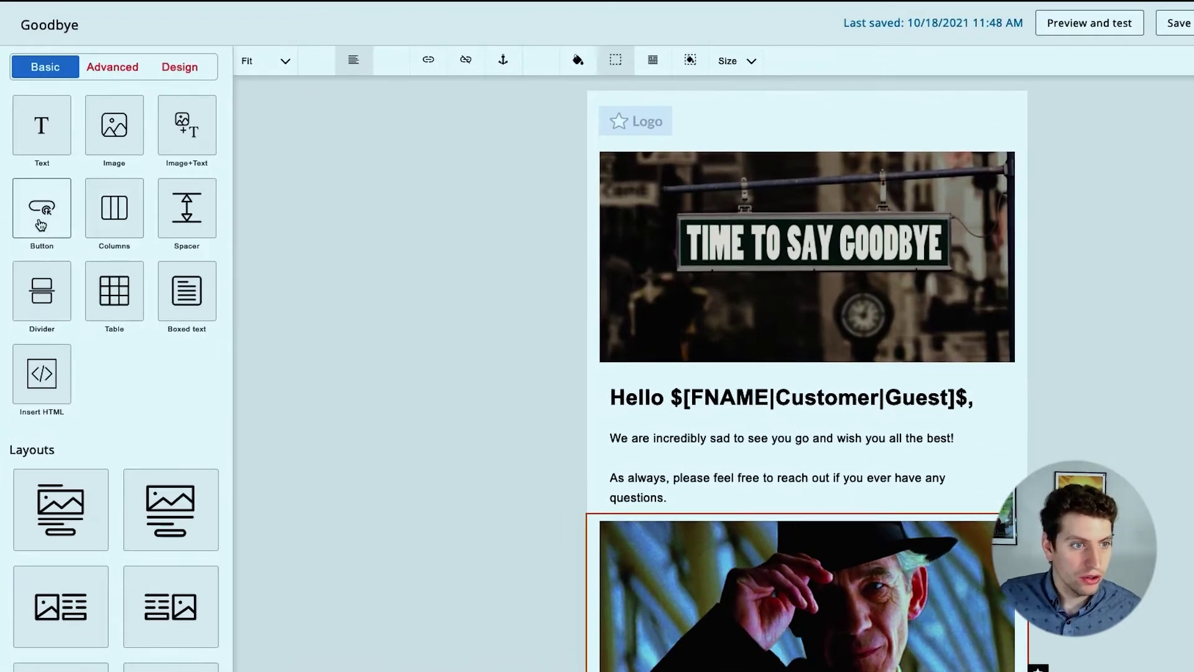
{"action": "left_click", "coordinate": [40, 225]}
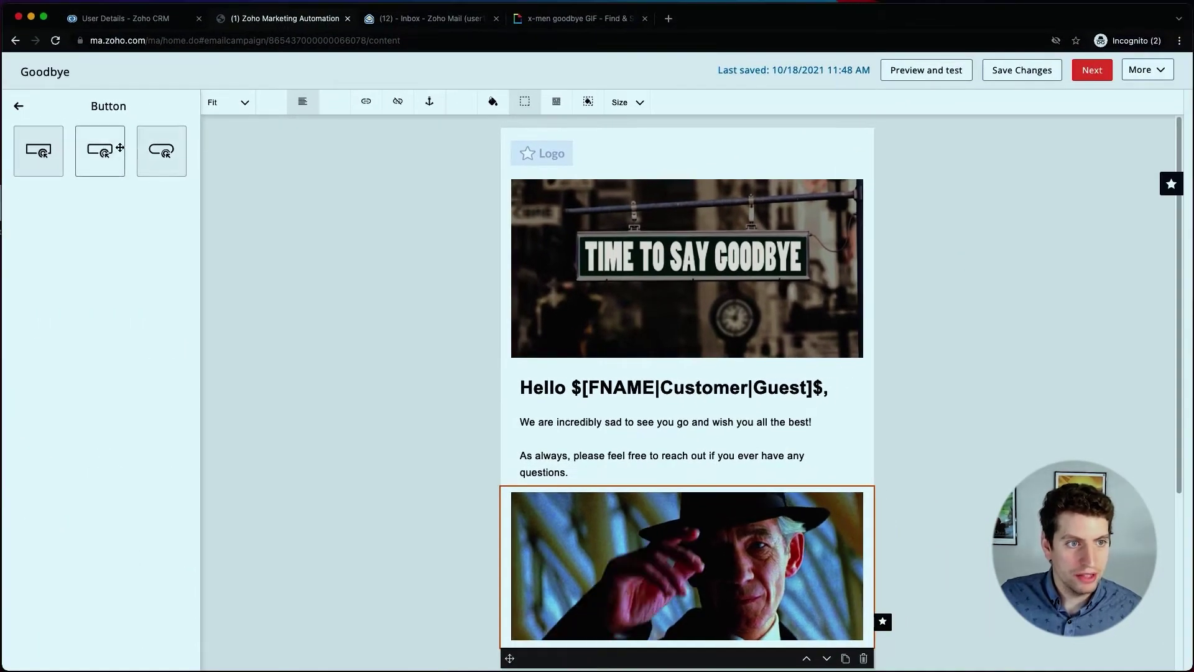
{"action": "mouse_move", "coordinate": [119, 148]}
{"action": "left_mouse_down"}
{"action": "mouse_move", "coordinate": [502, 626]}
{"action": "mouse_move", "coordinate": [668, 595]}
{"action": "left_mouse_up"}
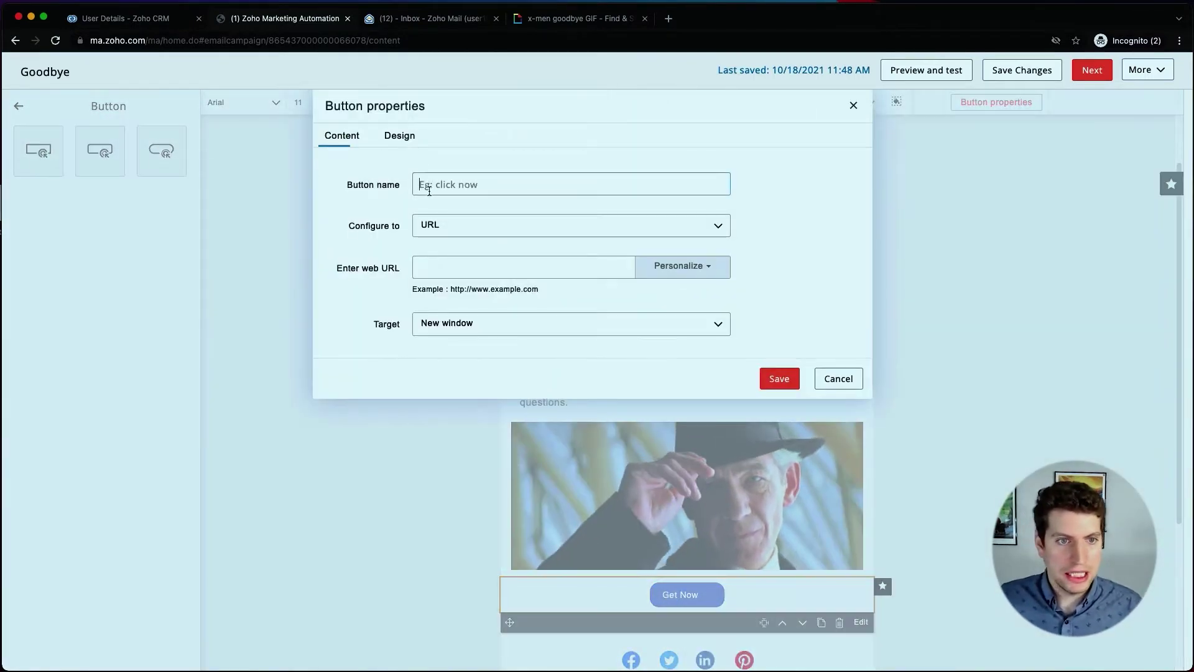
{"action": "type", "text": "Re"}
{"action": "type", "text": "-enable Account"}
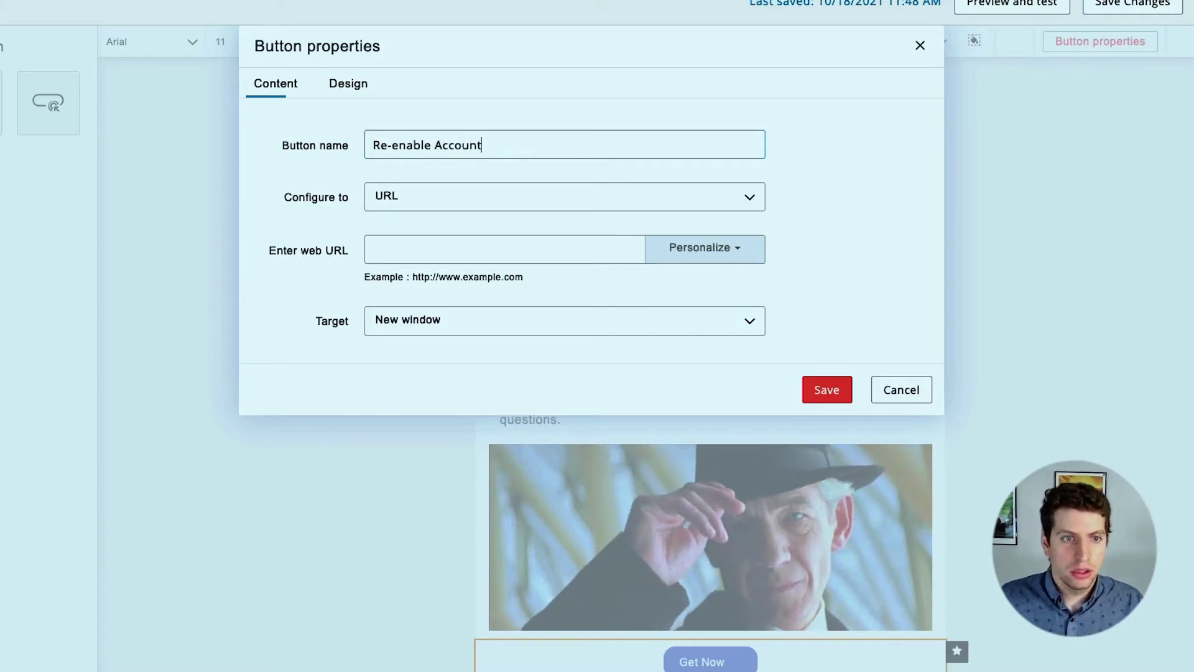
{"action": "left_click", "coordinate": [416, 208]}
{"action": "left_click", "coordinate": [477, 225]}
{"action": "left_click", "coordinate": [396, 250]}
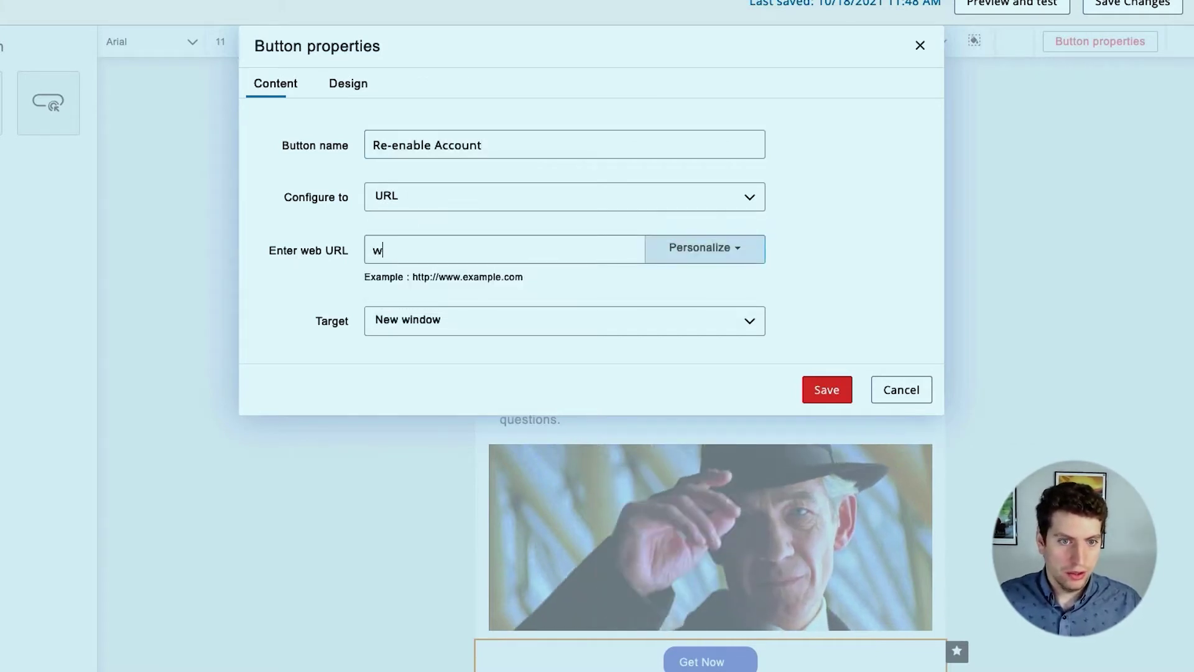
{"action": "type", "text": "www.google.com"}
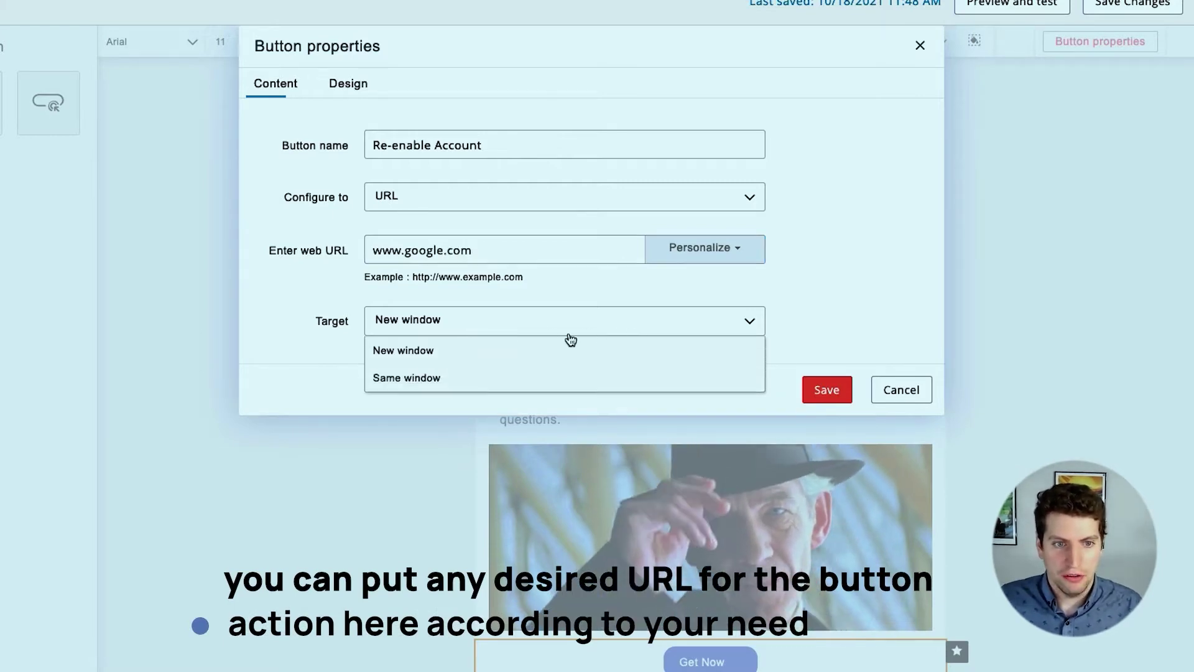
{"action": "left_click", "coordinate": [467, 349]}
{"action": "left_click", "coordinate": [814, 385]}
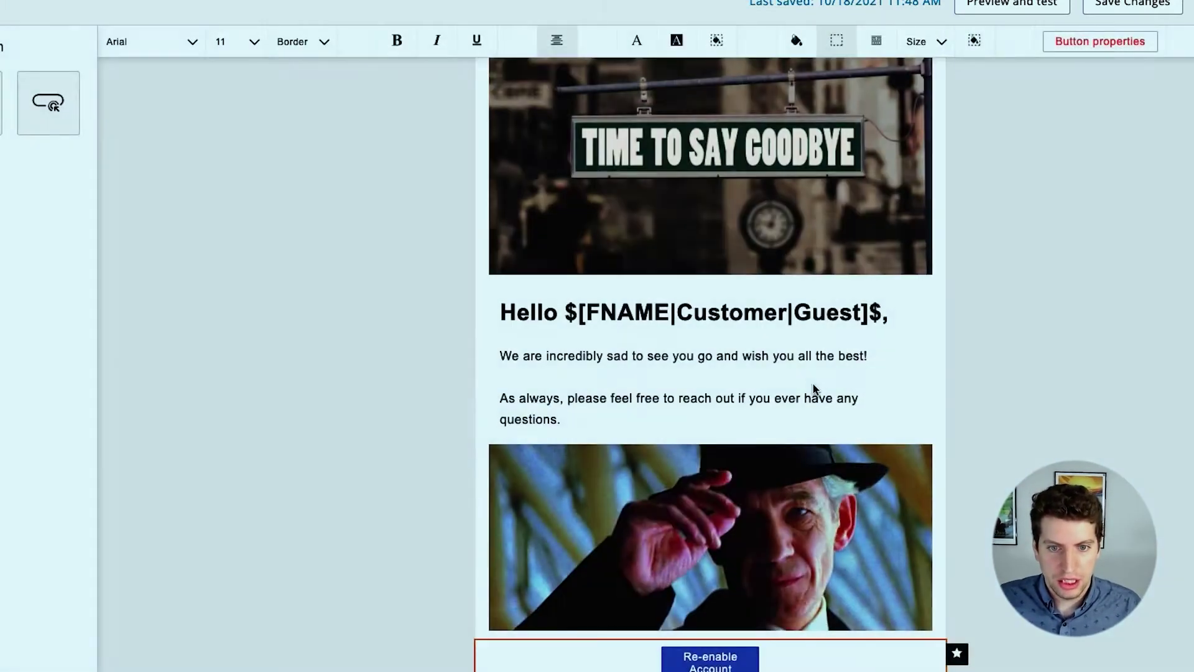
{"action": "scroll", "coordinate": [949, 464], "scroll_direction": "down", "scroll_amount": 1}
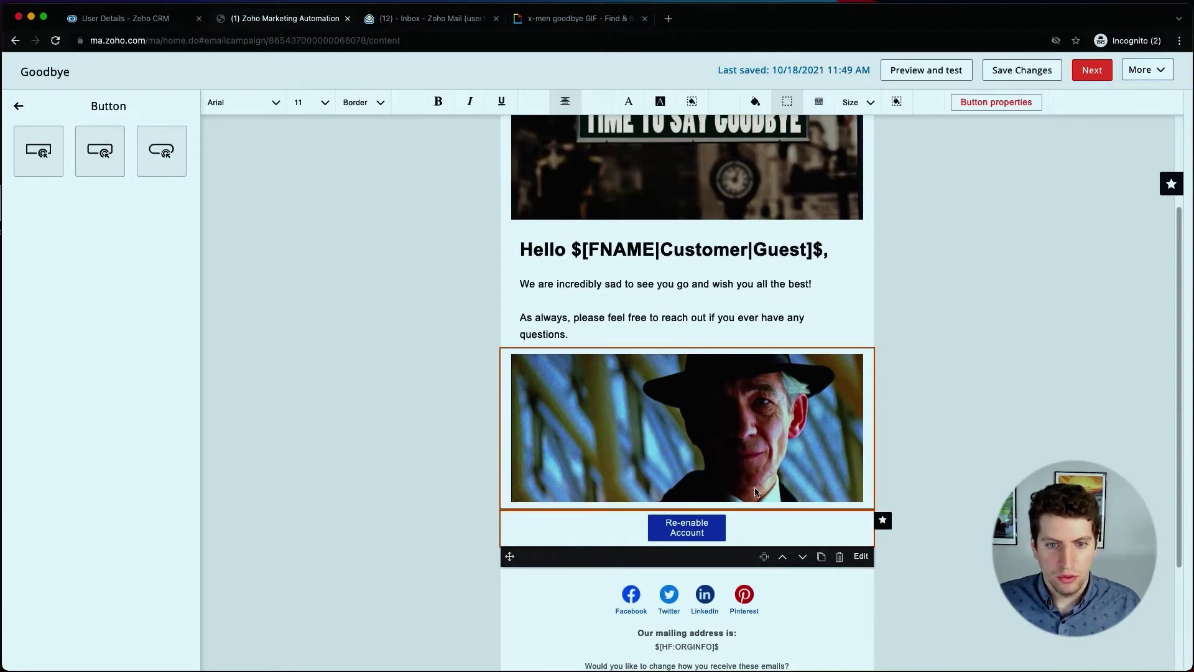
Step: Insert a text block below the GIF reading 'If you deleted your account in error, please click the button below to re-enable'
{"action": "left_click", "coordinate": [13, 114]}
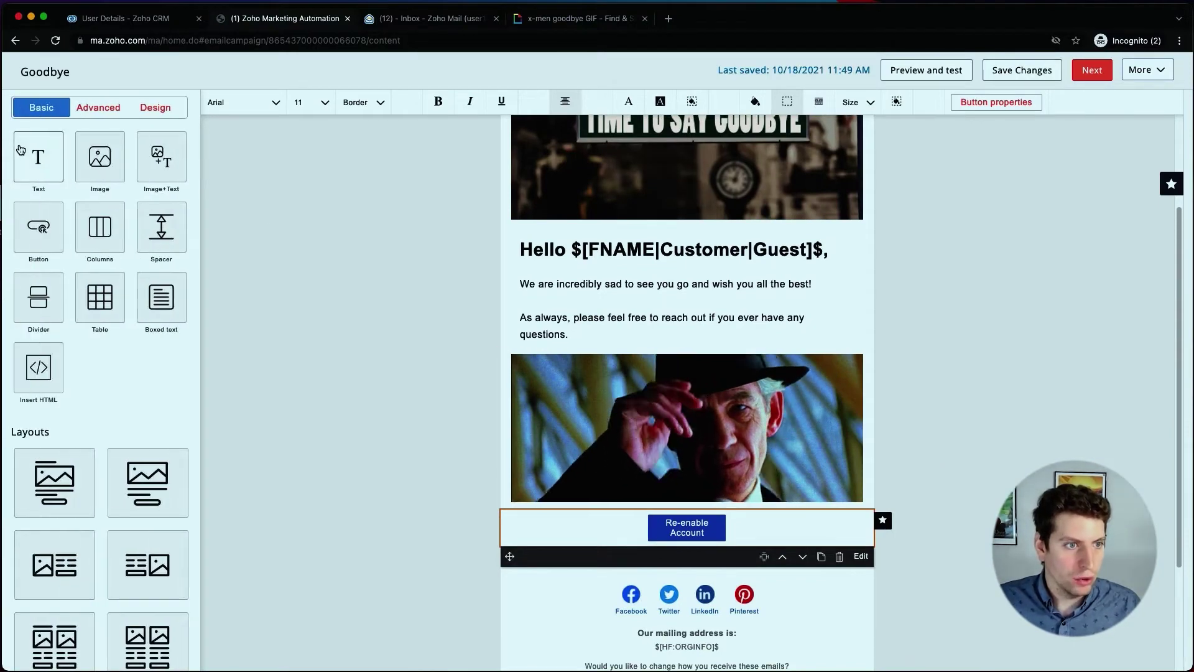
{"action": "left_click_drag", "start_coordinate": [20, 150], "coordinate": [555, 519]}
{"action": "left_click", "coordinate": [159, 146]}
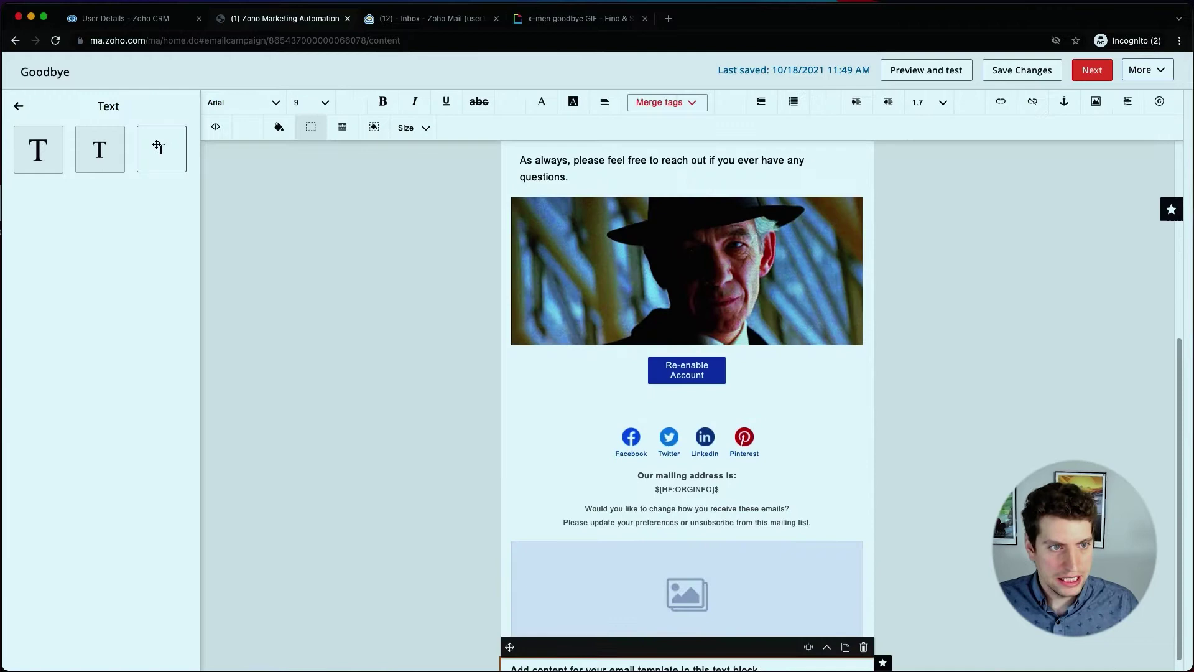
{"action": "left_click_drag", "start_coordinate": [159, 147], "coordinate": [543, 334]}
{"action": "left_click_drag", "start_coordinate": [609, 375], "coordinate": [538, 355]}
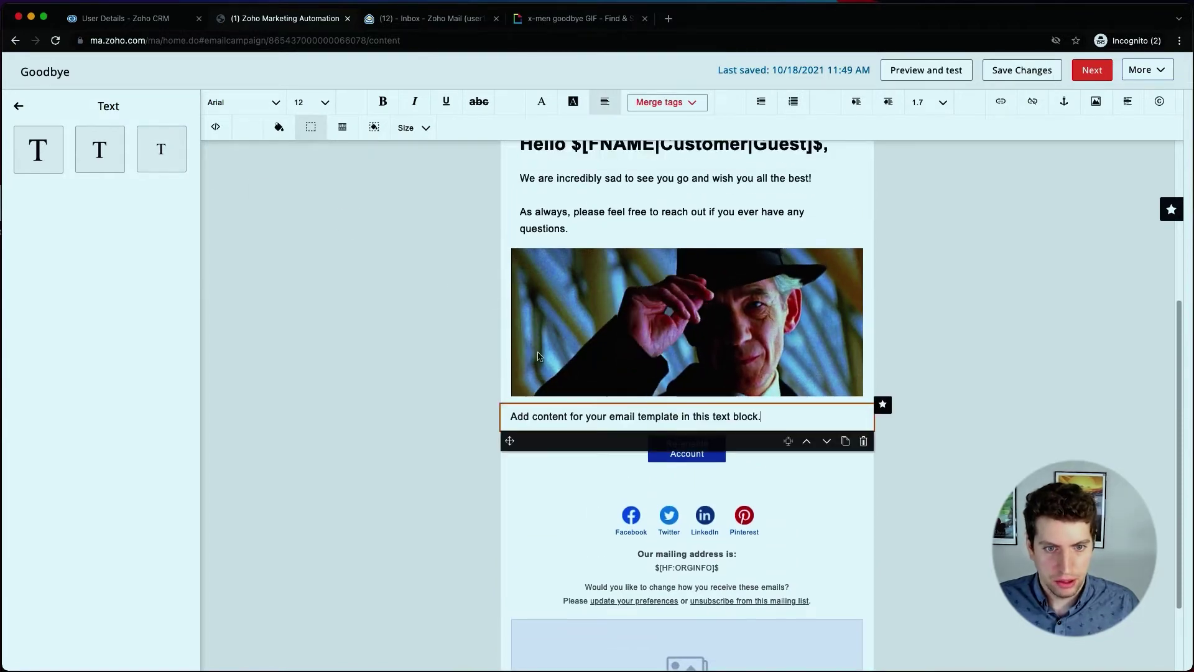
{"action": "triple_click", "coordinate": [555, 418]}
{"action": "type", "text": "If you de"}
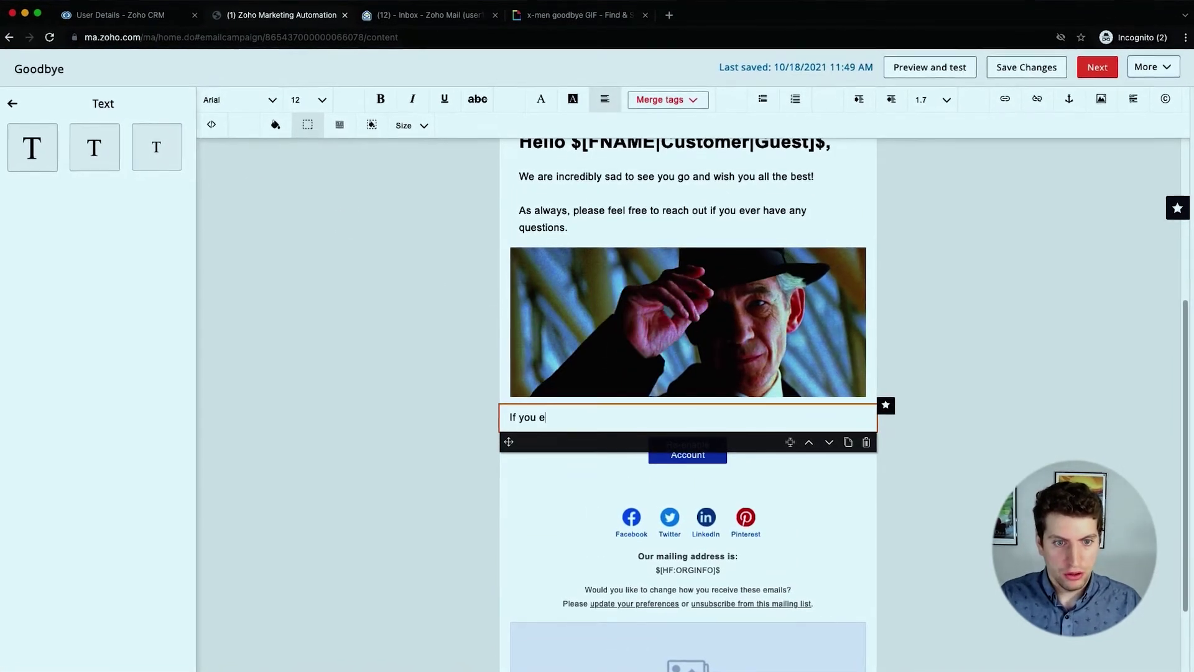
{"action": "type", "text": "leted yo"}
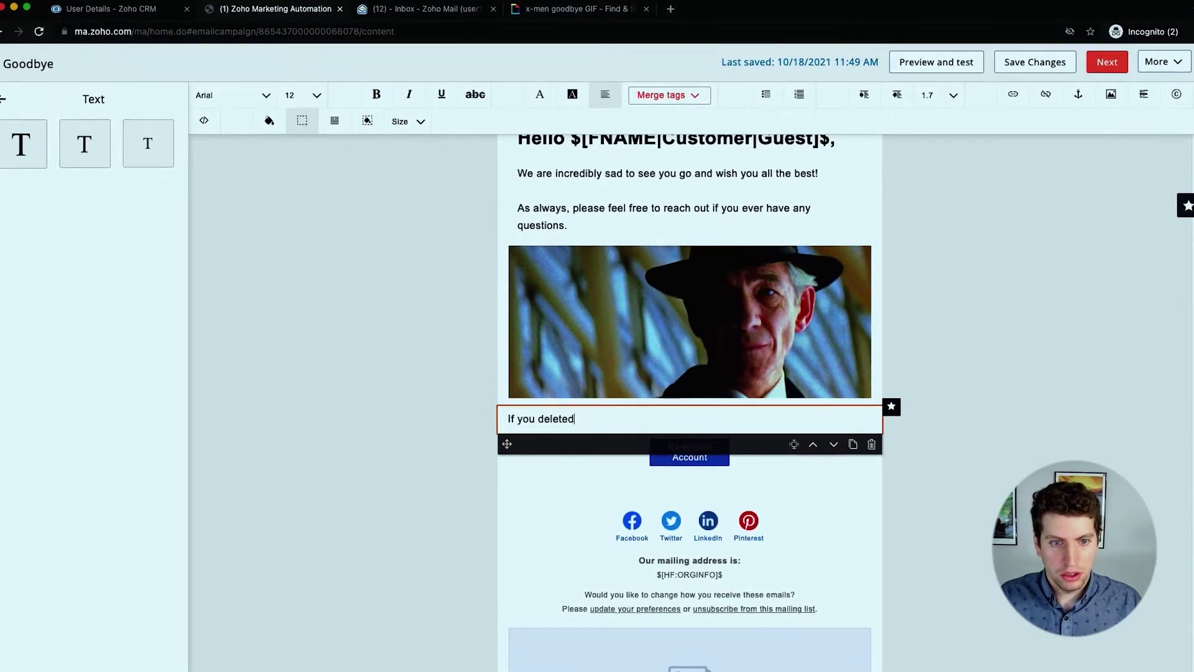
{"action": "type", "text": "ur account in"}
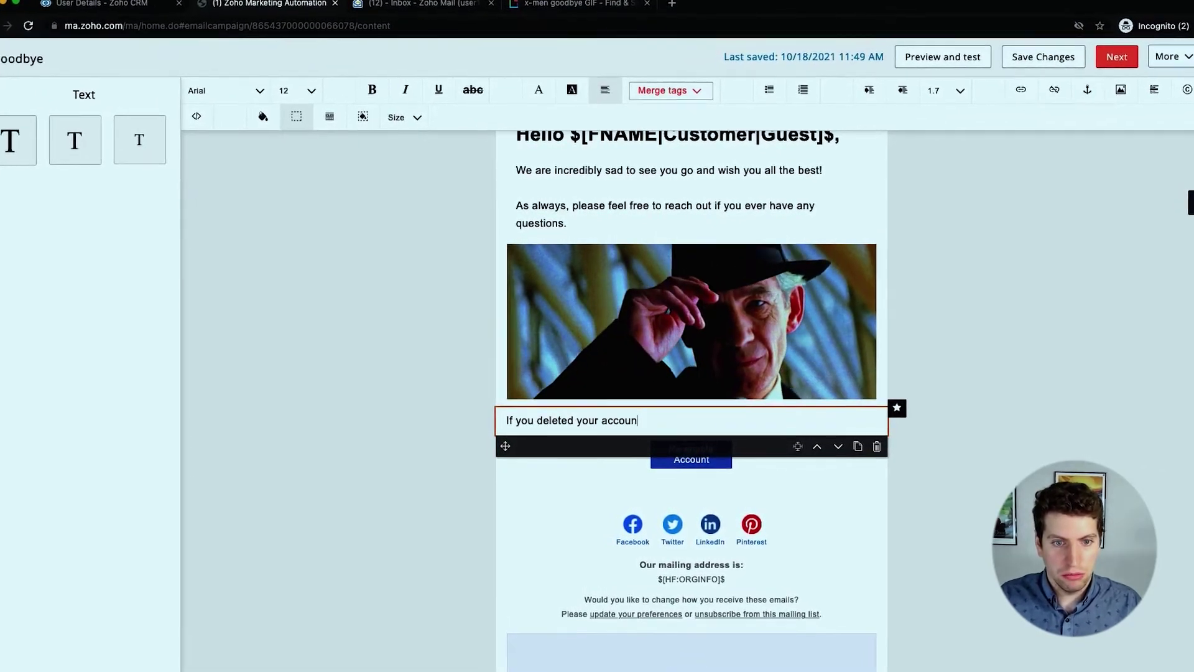
{"action": "type", "text": " error, plea"}
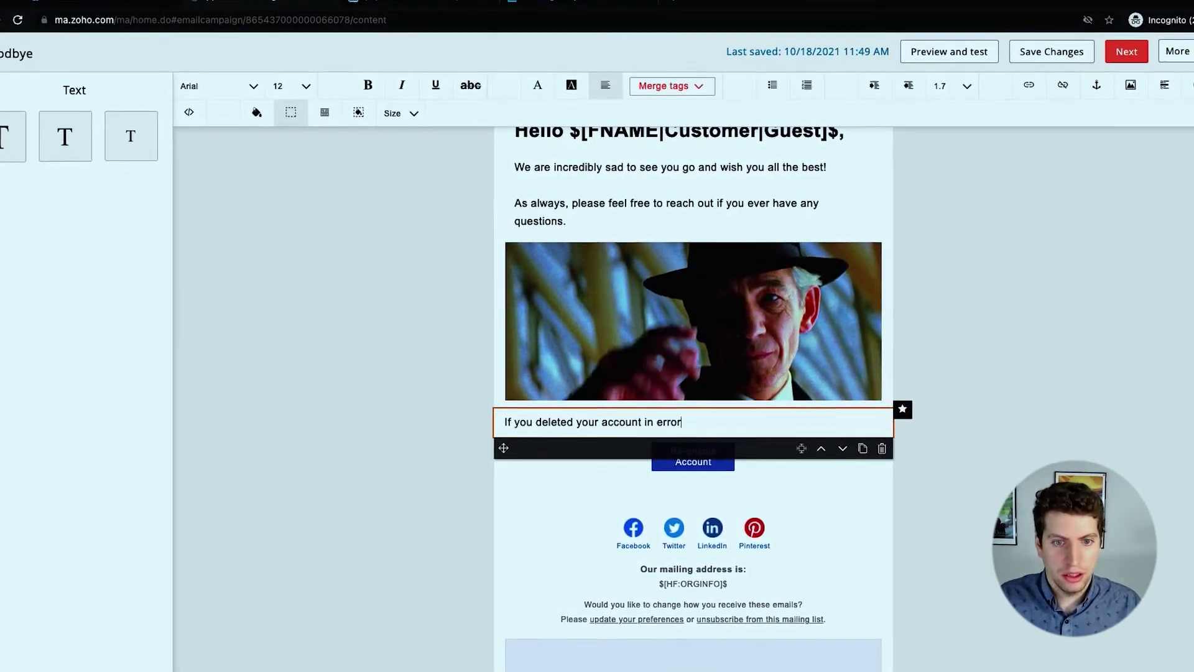
{"action": "type", "text": "se click the "}
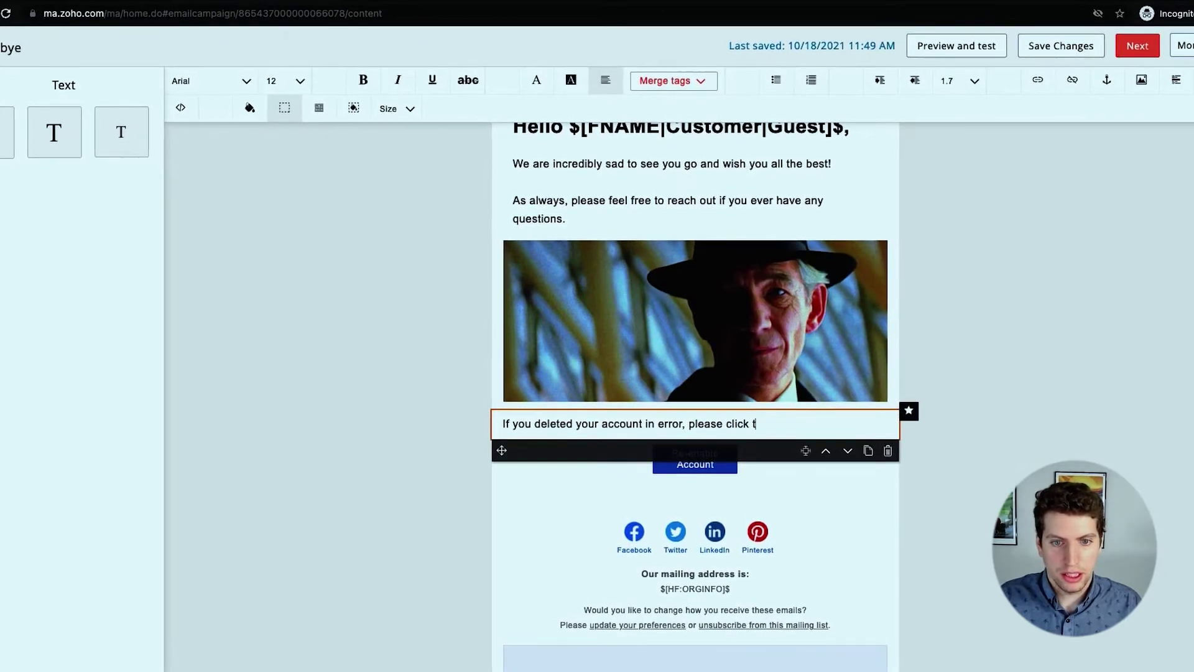
{"action": "type", "text": "button below"}
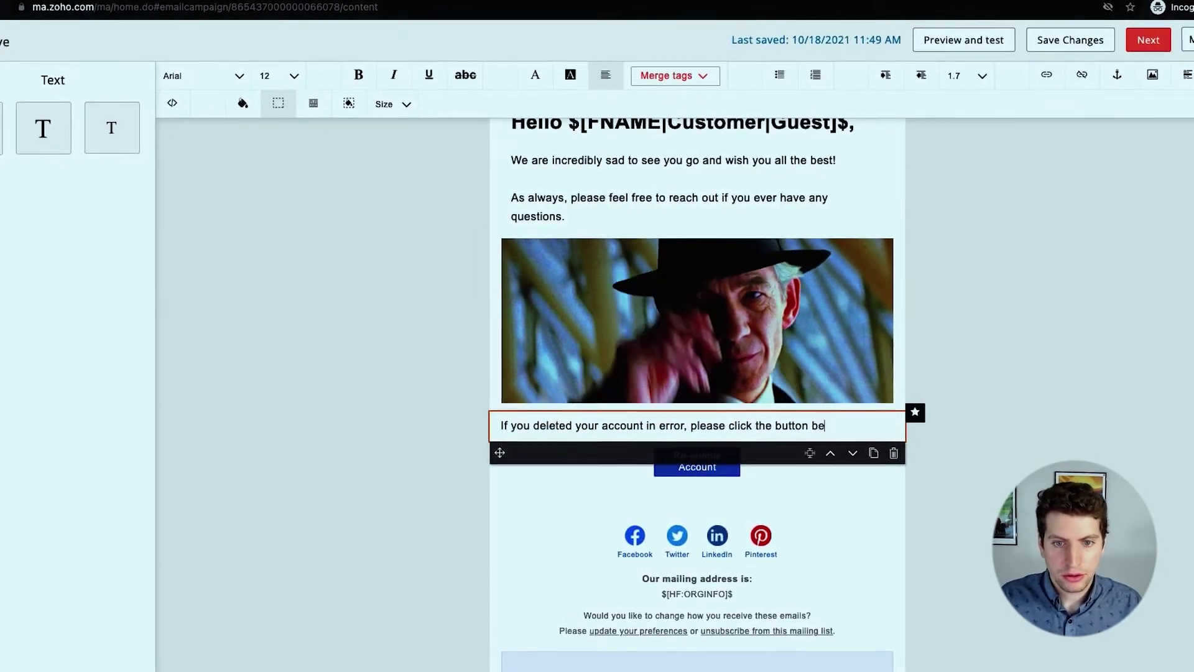
{"action": "type", "text": " to re-enable."}
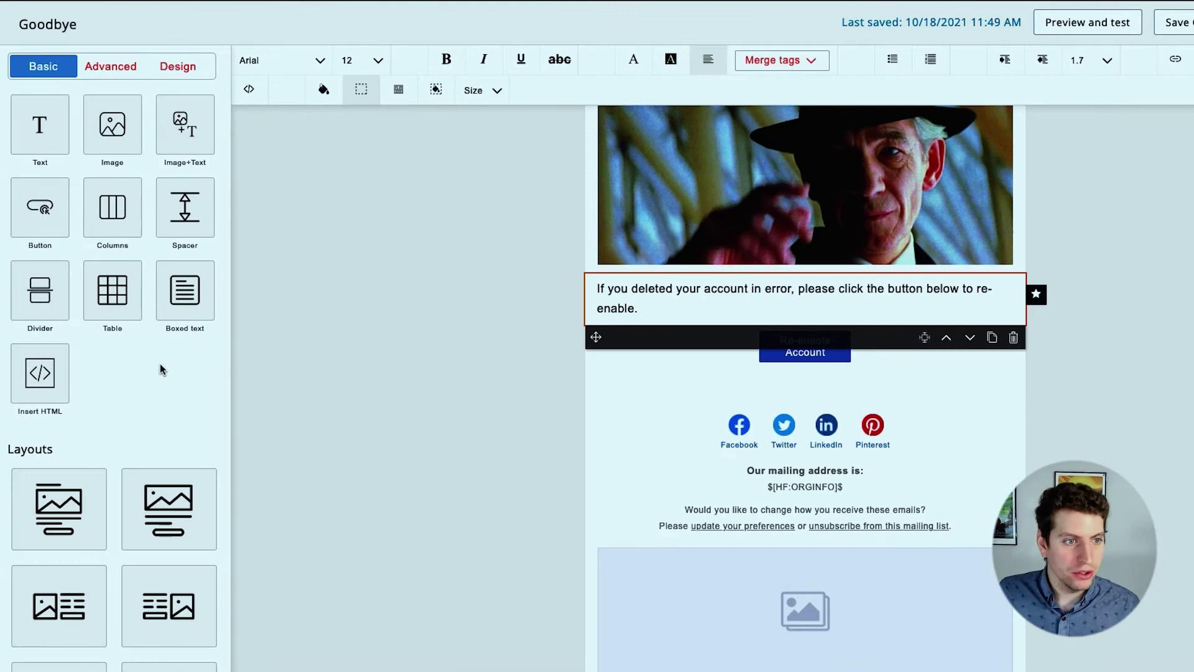
Step: Look through the advanced content blocks and the template's design settings
{"action": "left_click", "coordinate": [102, 73]}
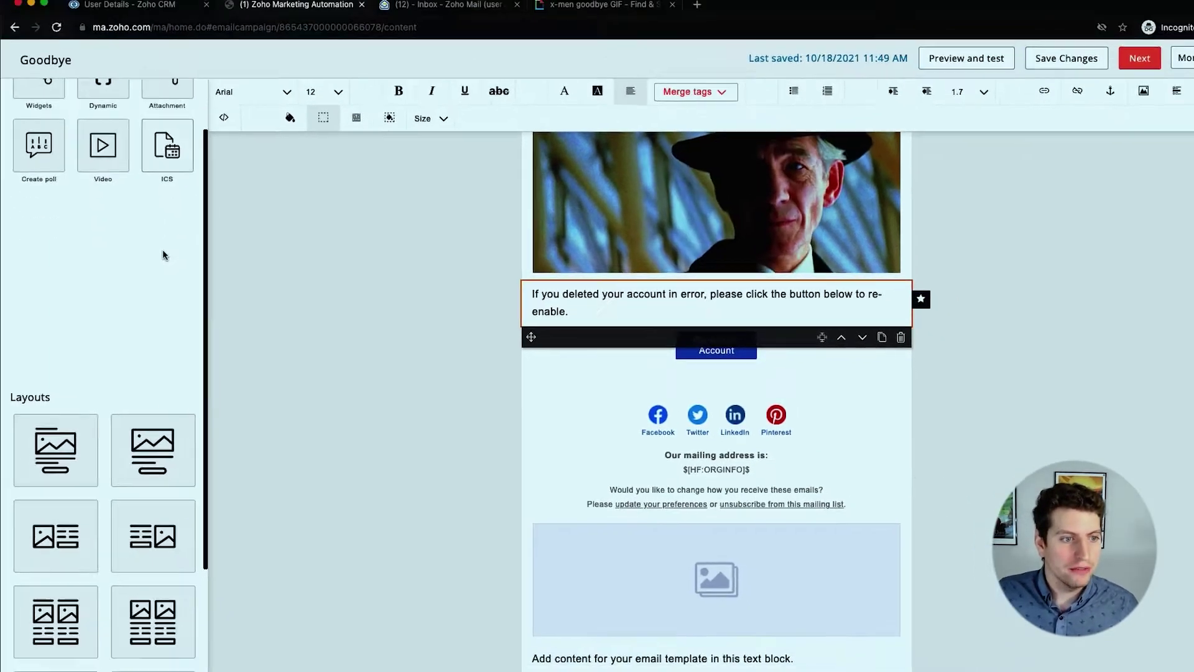
{"action": "scroll", "coordinate": [183, 236], "scroll_direction": "down", "scroll_amount": 5}
{"action": "scroll", "coordinate": [158, 417], "scroll_direction": "up", "scroll_amount": 4}
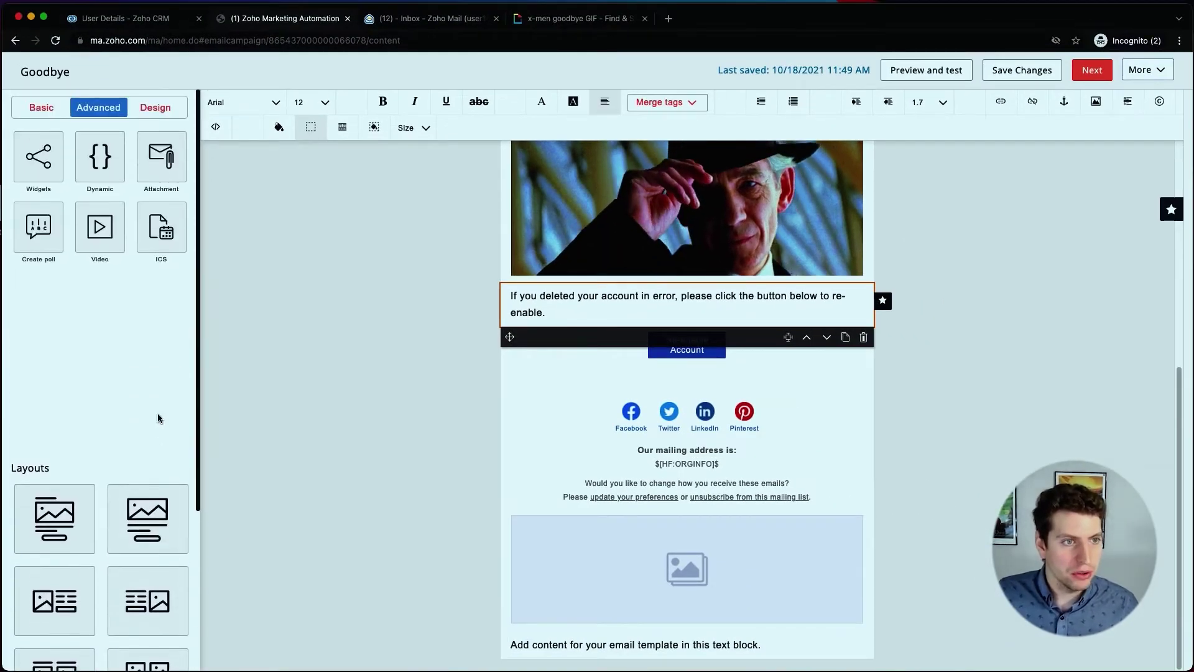
{"action": "left_click", "coordinate": [150, 108]}
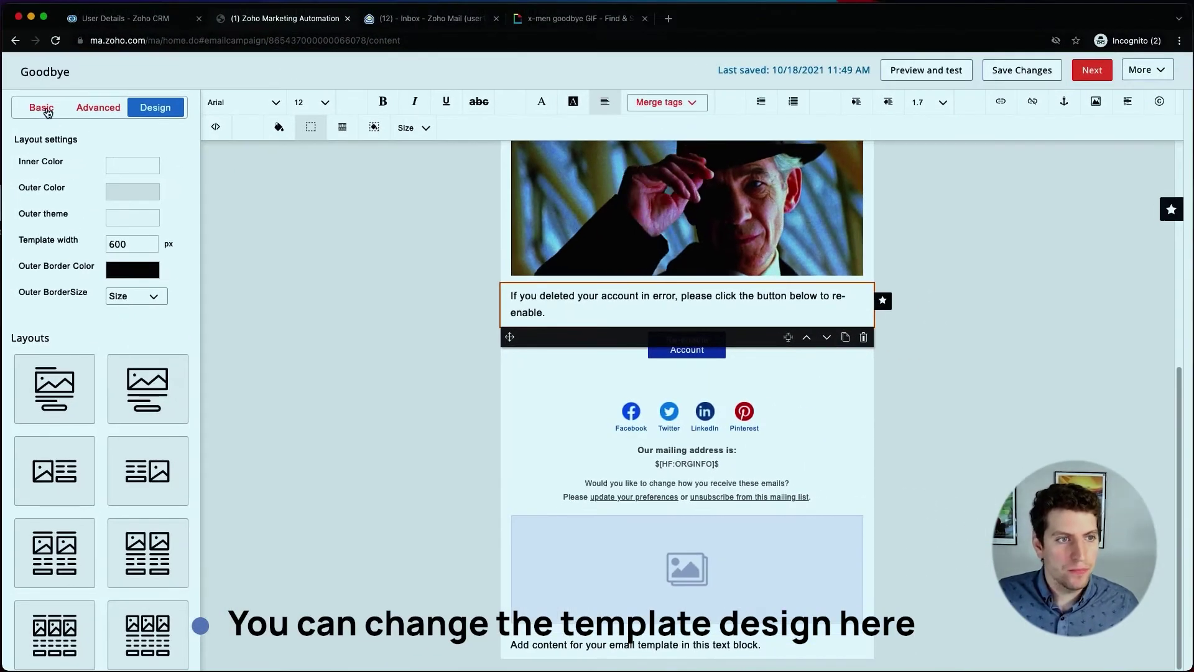
Step: Try a custom HTML block, cancel it, and bring up the Table block choices
{"action": "left_click", "coordinate": [43, 66]}
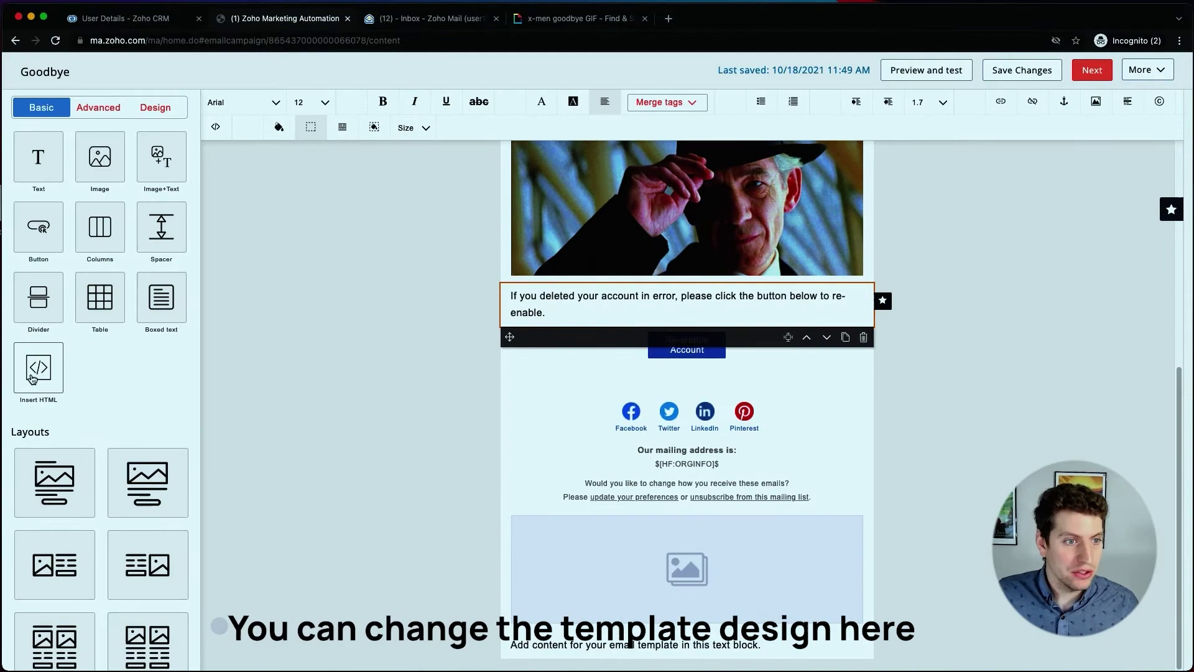
{"action": "left_click", "coordinate": [38, 379]}
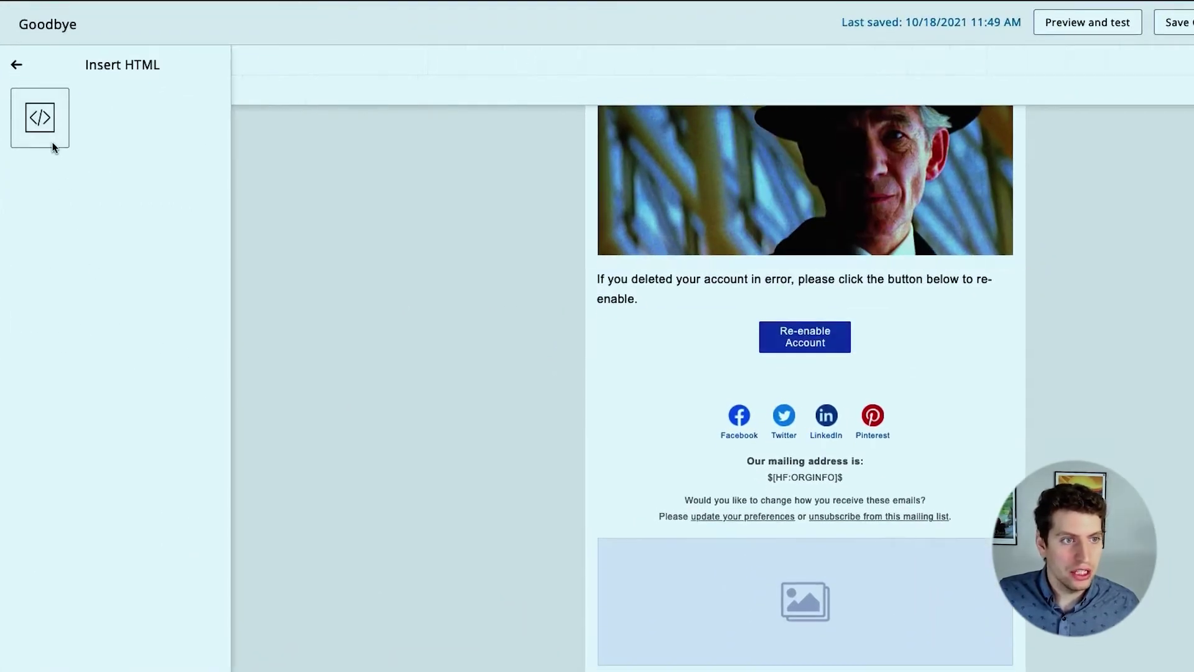
{"action": "left_click", "coordinate": [60, 153]}
{"action": "left_click", "coordinate": [862, 344]}
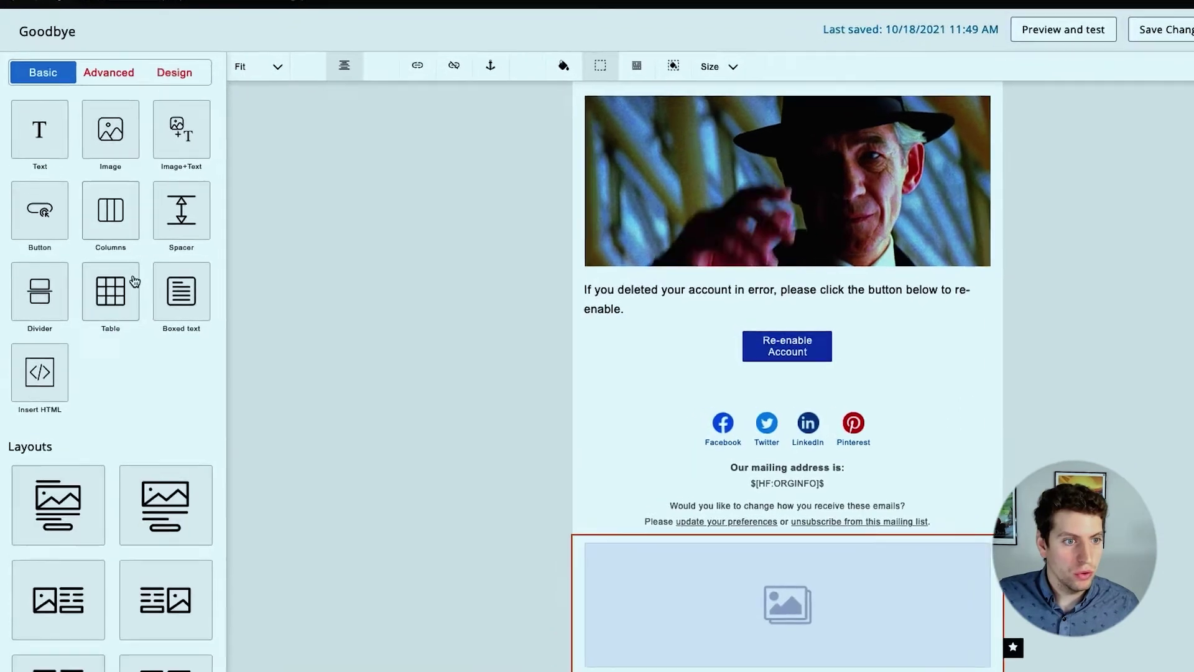
{"action": "double_click", "coordinate": [134, 281]}
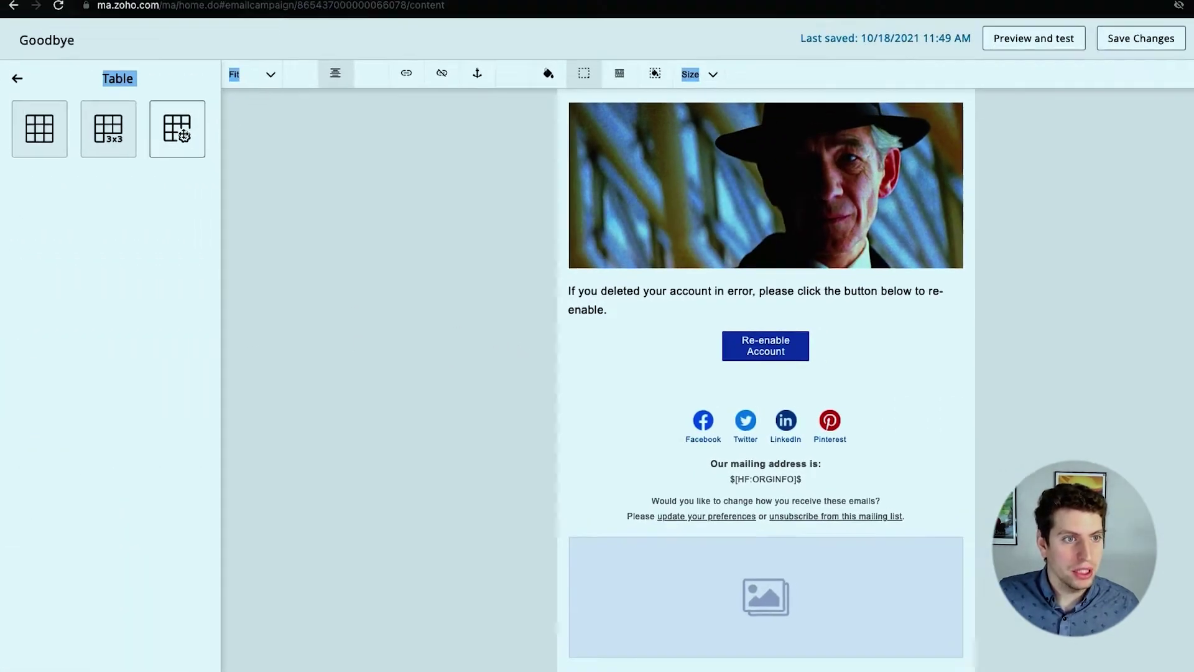
{"action": "left_click", "coordinate": [173, 127]}
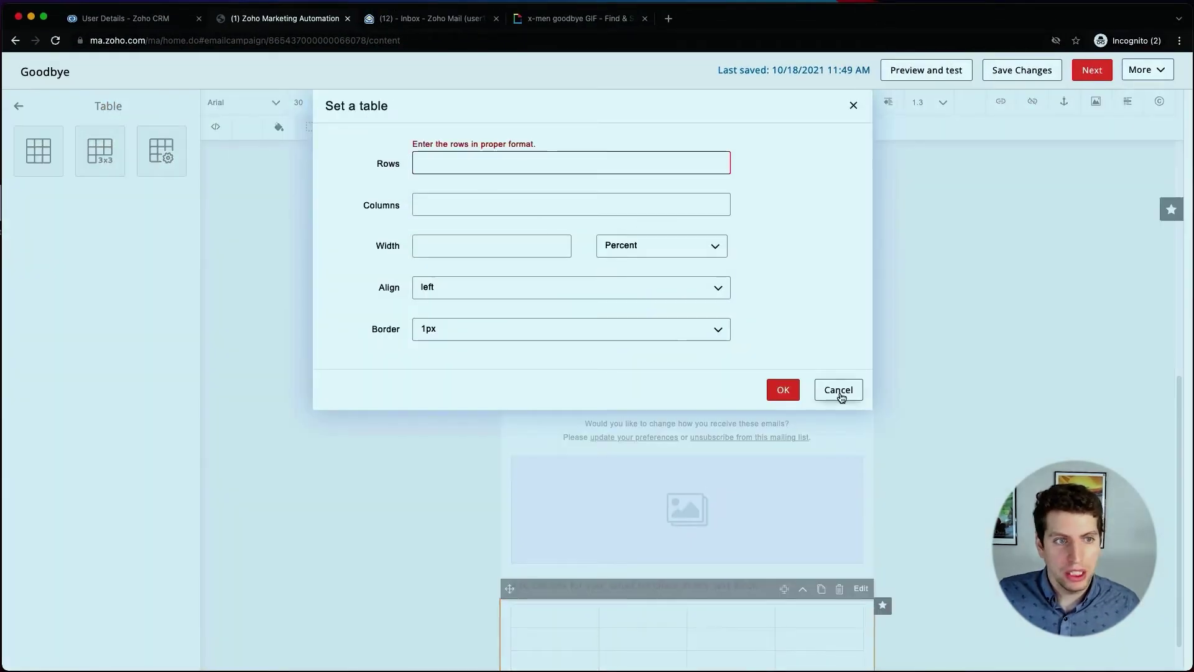
{"action": "left_click", "coordinate": [839, 390]}
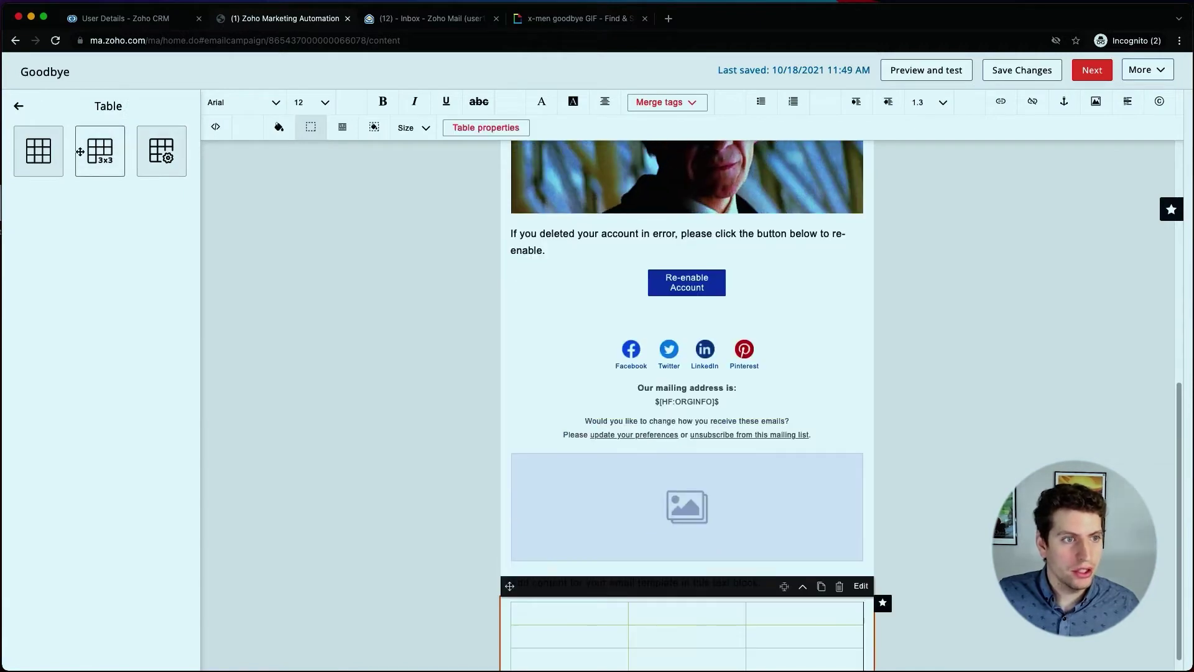
{"action": "left_click", "coordinate": [28, 151]}
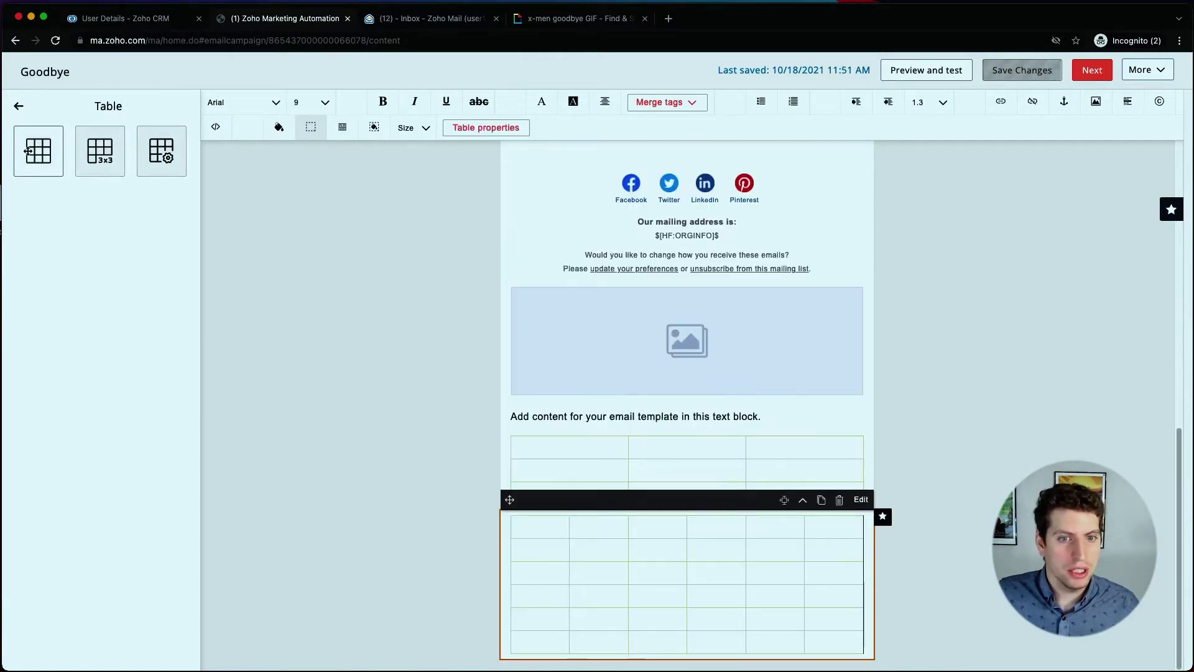
{"action": "left_click", "coordinate": [839, 499]}
{"action": "left_click", "coordinate": [720, 346]}
{"action": "key", "text": "Delete"}
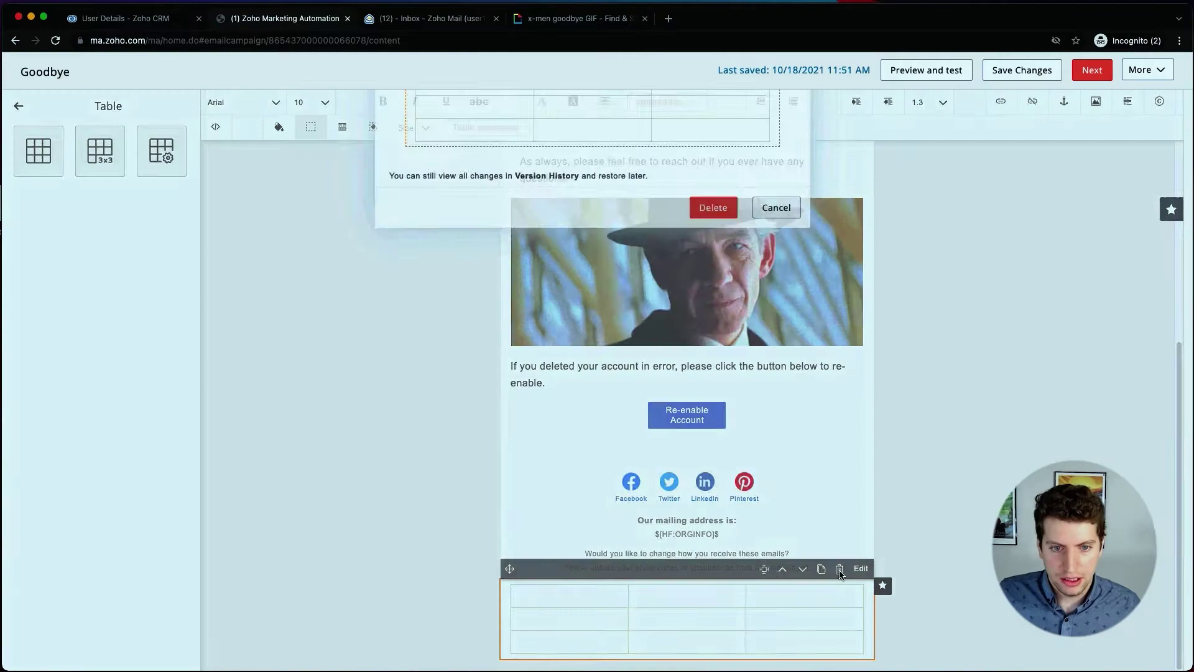
{"action": "left_click", "coordinate": [708, 275]}
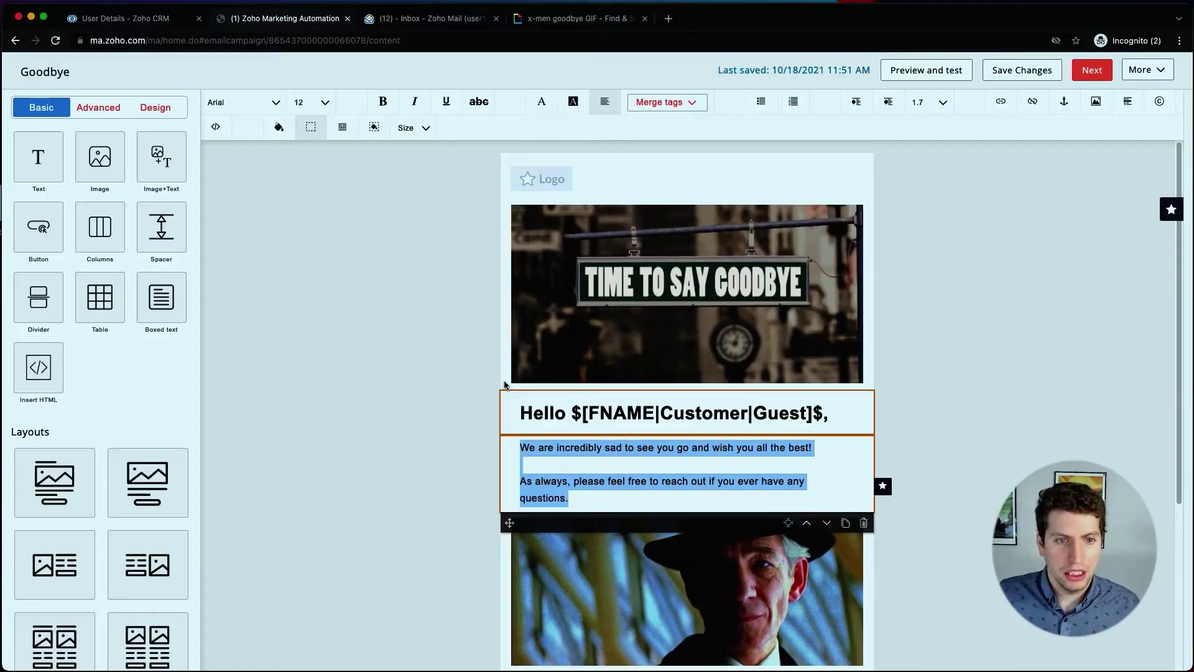
Step: Change the text block border from 8px to 1px and close the gap between the farewell paragraphs
{"action": "left_click", "coordinate": [423, 129]}
{"action": "left_click", "coordinate": [427, 303]}
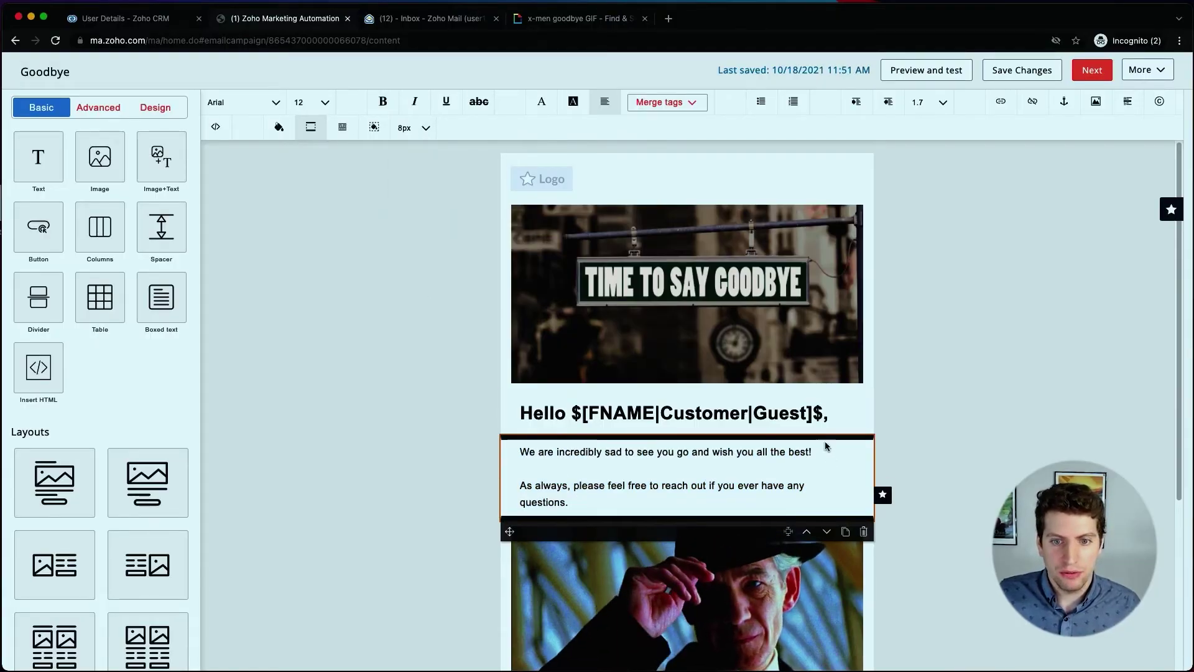
{"action": "left_click", "coordinate": [406, 128]}
{"action": "left_click", "coordinate": [404, 162]}
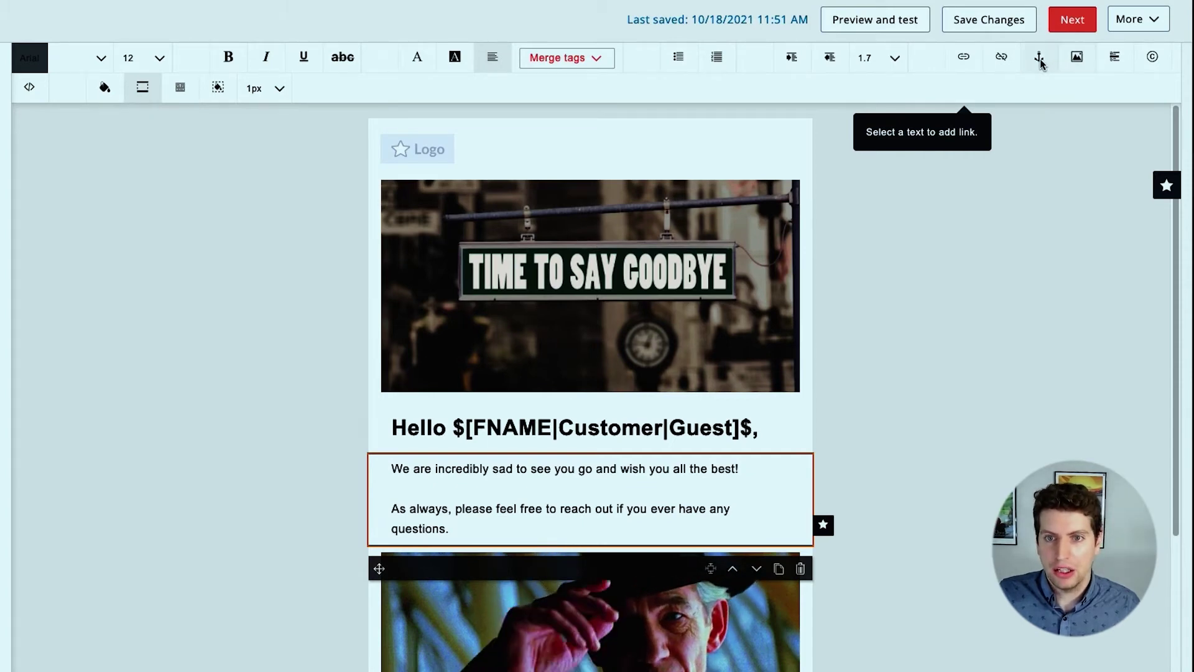
{"action": "left_click", "coordinate": [677, 59]}
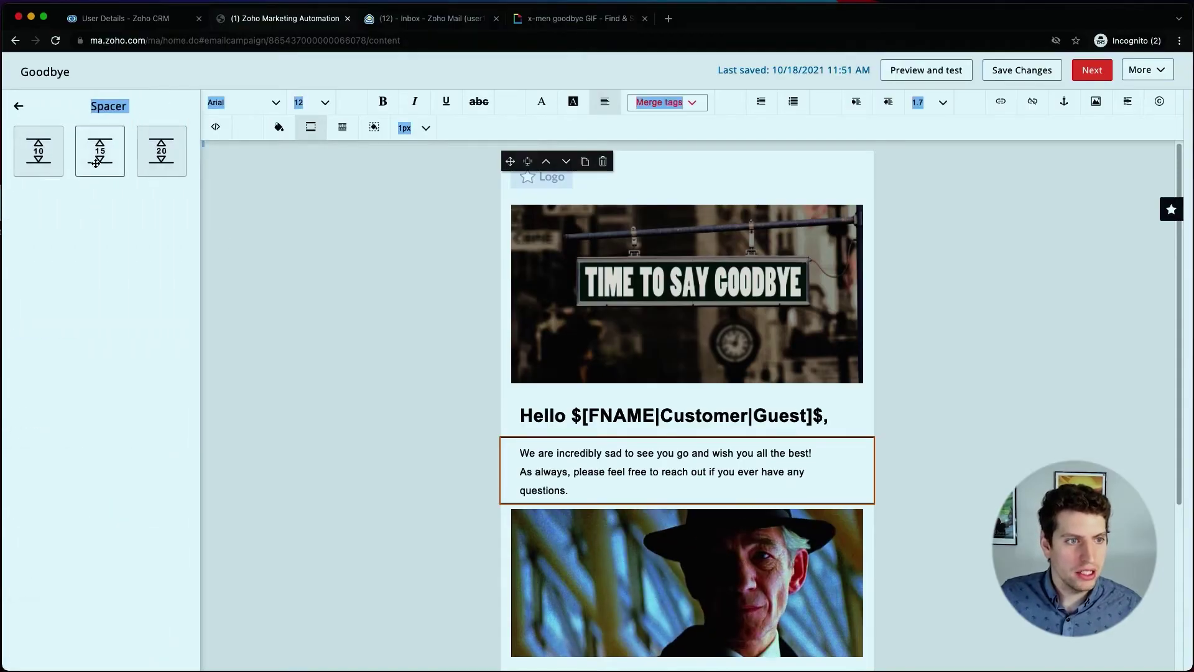
Step: Insert a spacer above the farewell text, resize it to 30px, and save the email
{"action": "left_click_drag", "start_coordinate": [95, 163], "coordinate": [590, 513]}
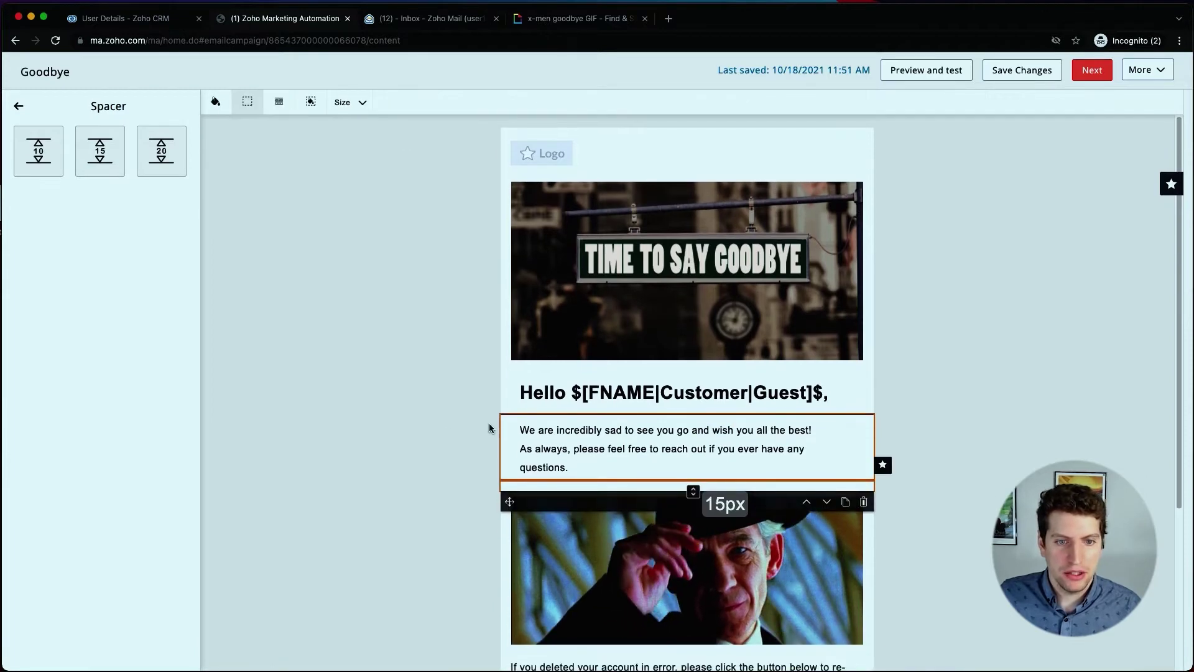
{"action": "scroll", "coordinate": [489, 427], "scroll_direction": "down", "scroll_amount": 5}
{"action": "left_click_drag", "start_coordinate": [509, 285], "coordinate": [693, 219]}
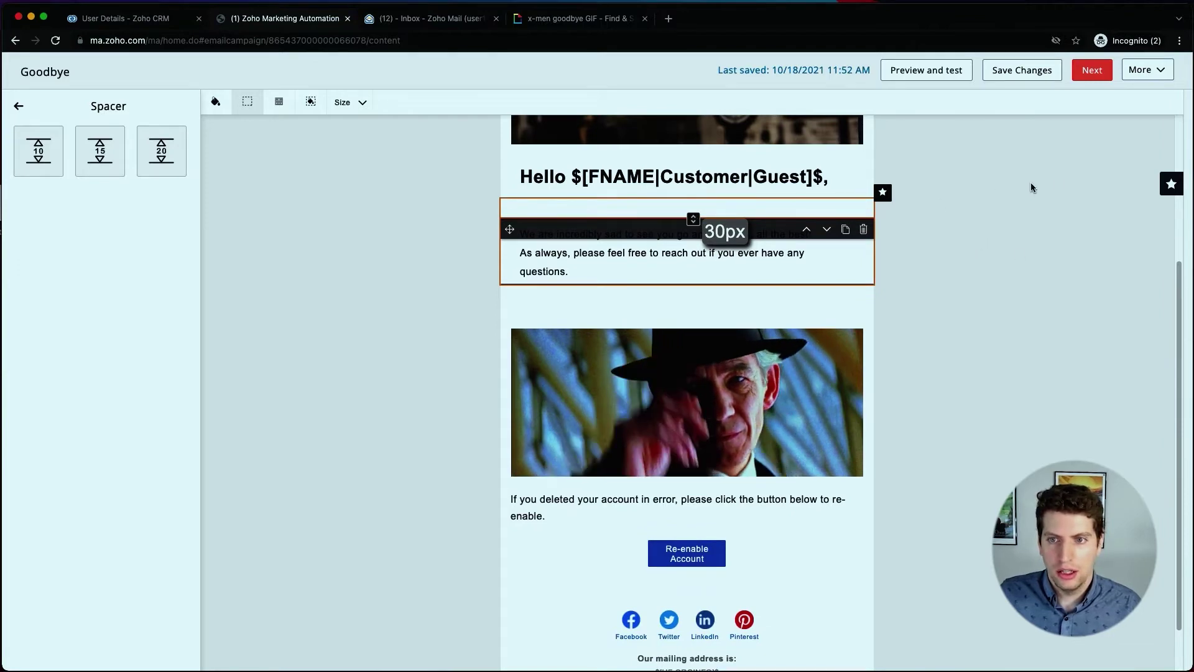
{"action": "scroll", "coordinate": [399, 267], "scroll_direction": "up", "scroll_amount": 2}
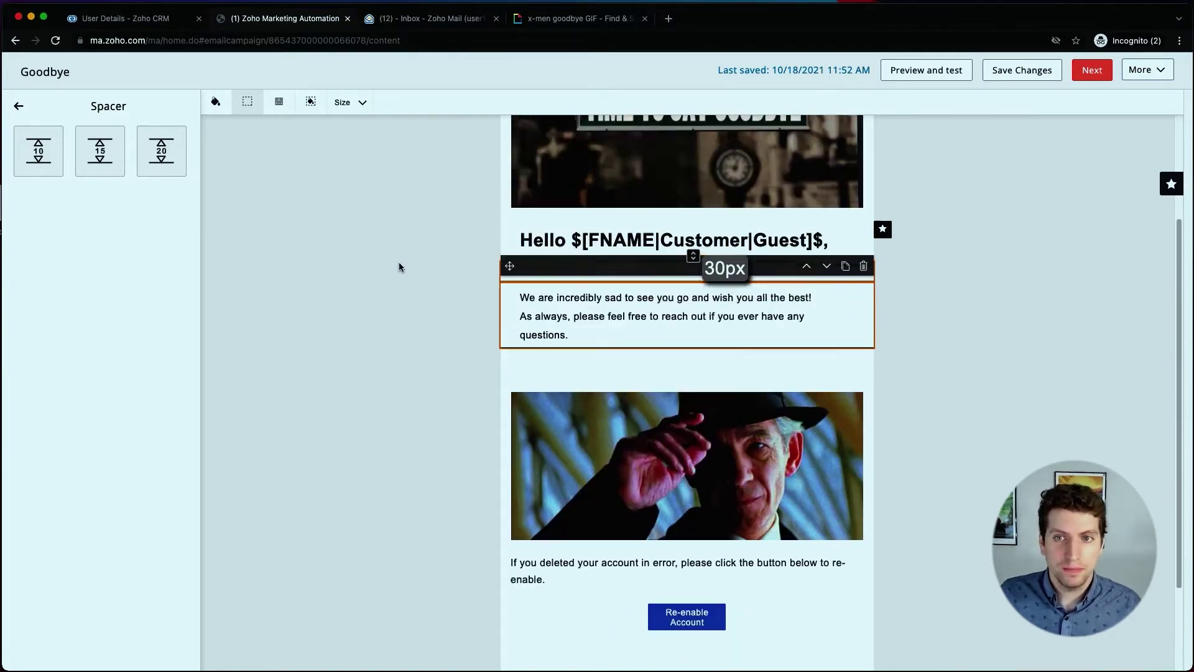
{"action": "scroll", "coordinate": [399, 266], "scroll_direction": "up", "scroll_amount": 5}
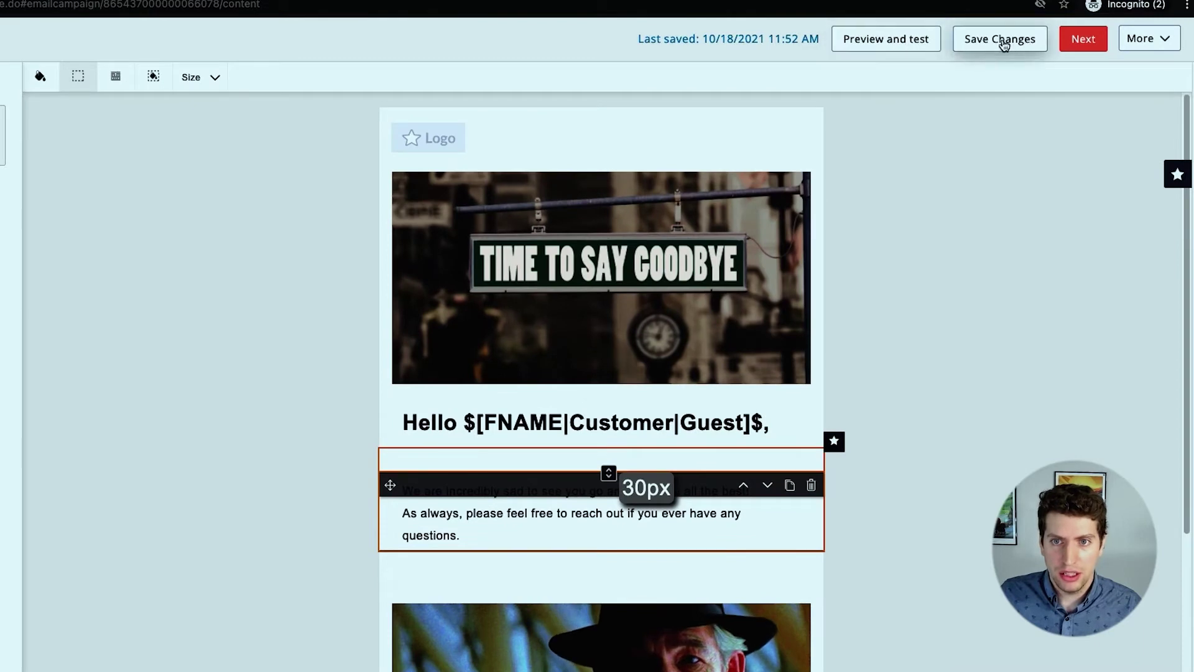
{"action": "left_click", "coordinate": [1003, 42]}
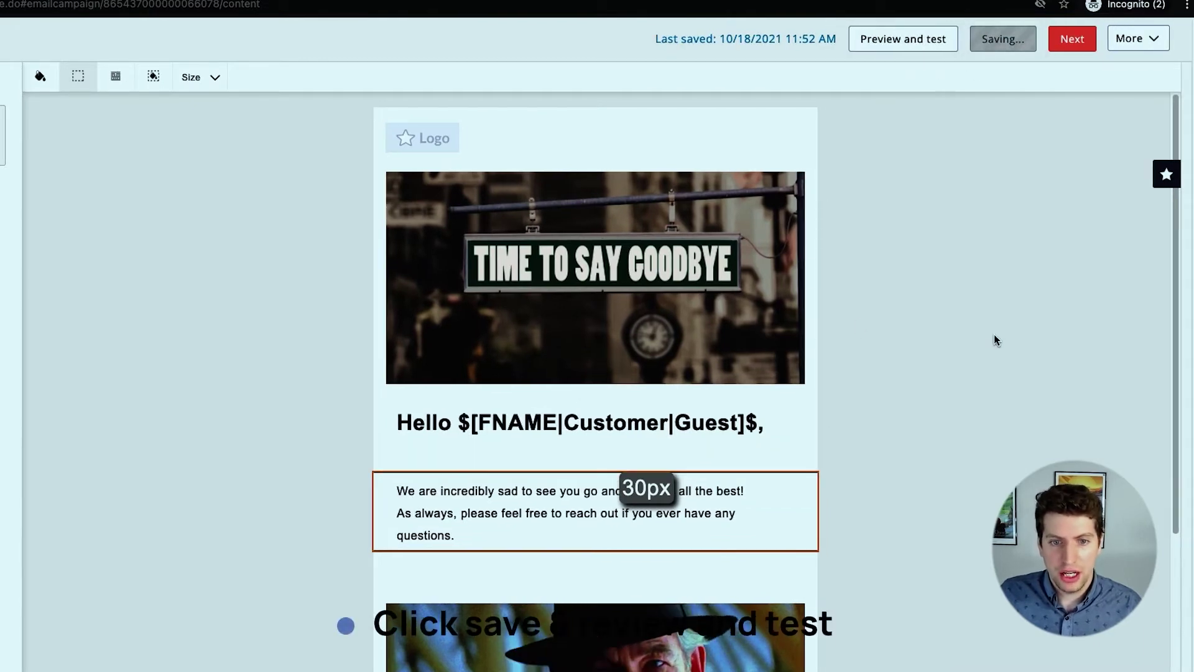
Step: Send a Goodbye test email to the suggested address and open the received copy in Zoho Mail
{"action": "left_click", "coordinate": [924, 41]}
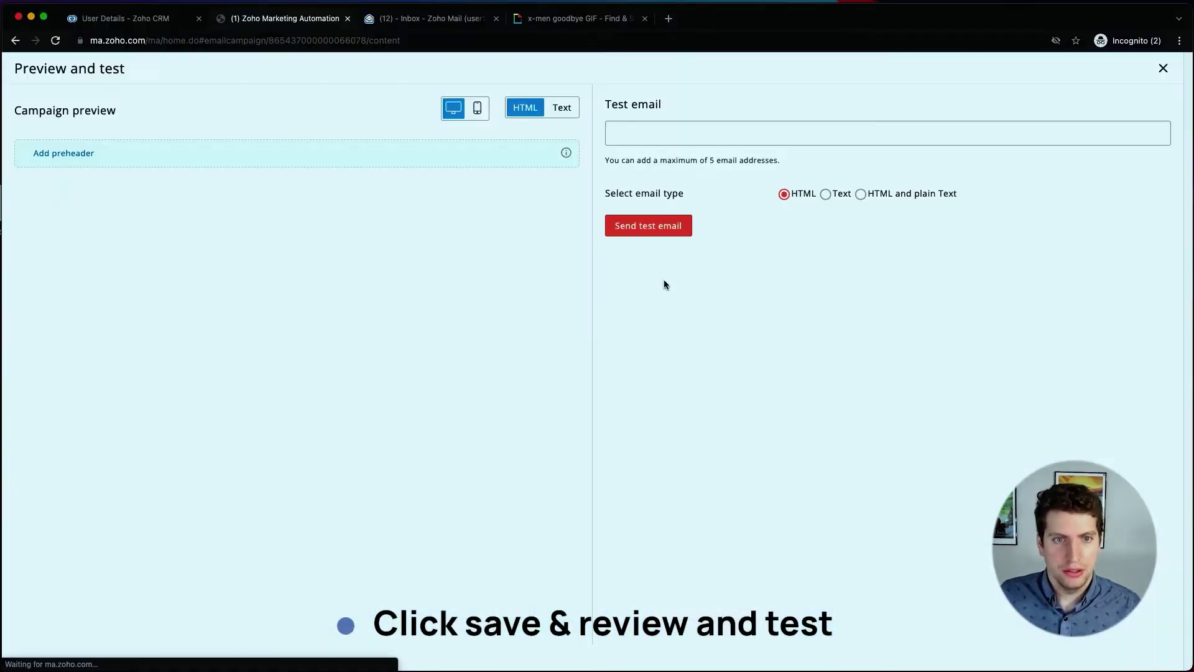
{"action": "left_click", "coordinate": [650, 134]}
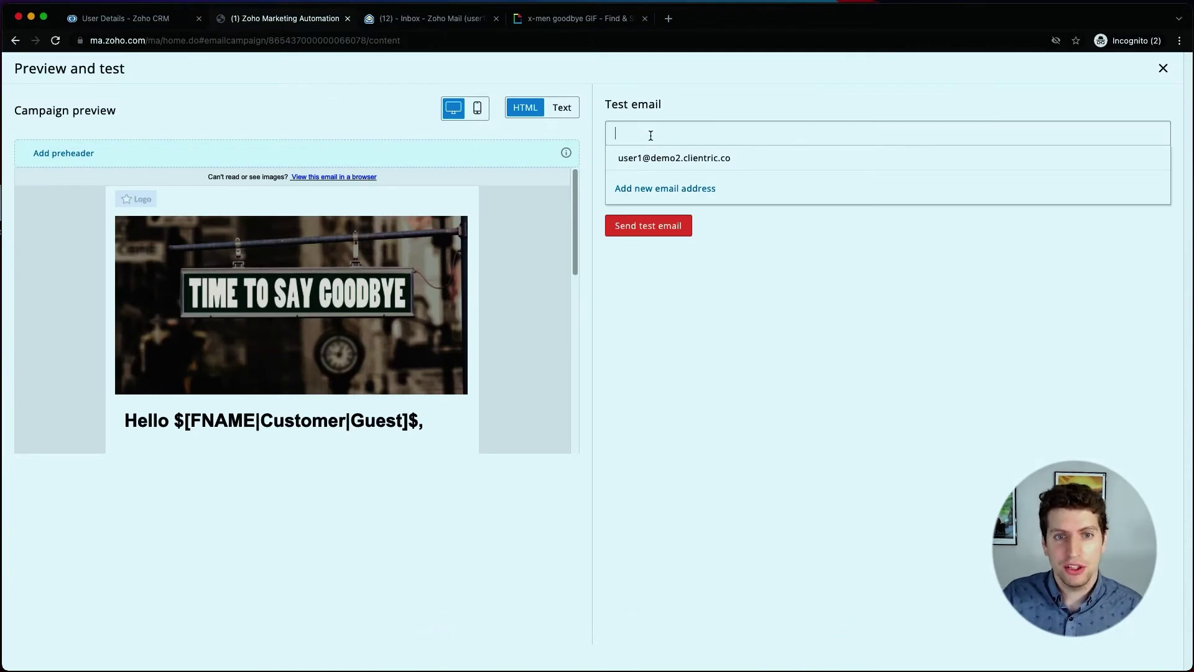
{"action": "left_click", "coordinate": [671, 158]}
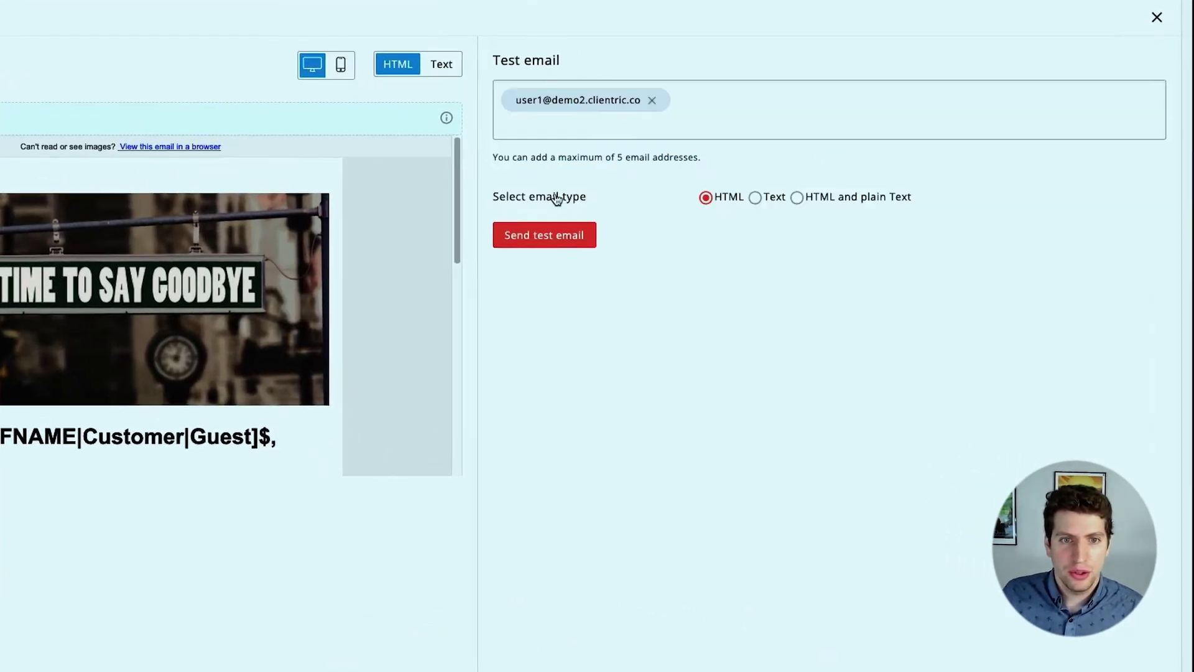
{"action": "left_click", "coordinate": [562, 239]}
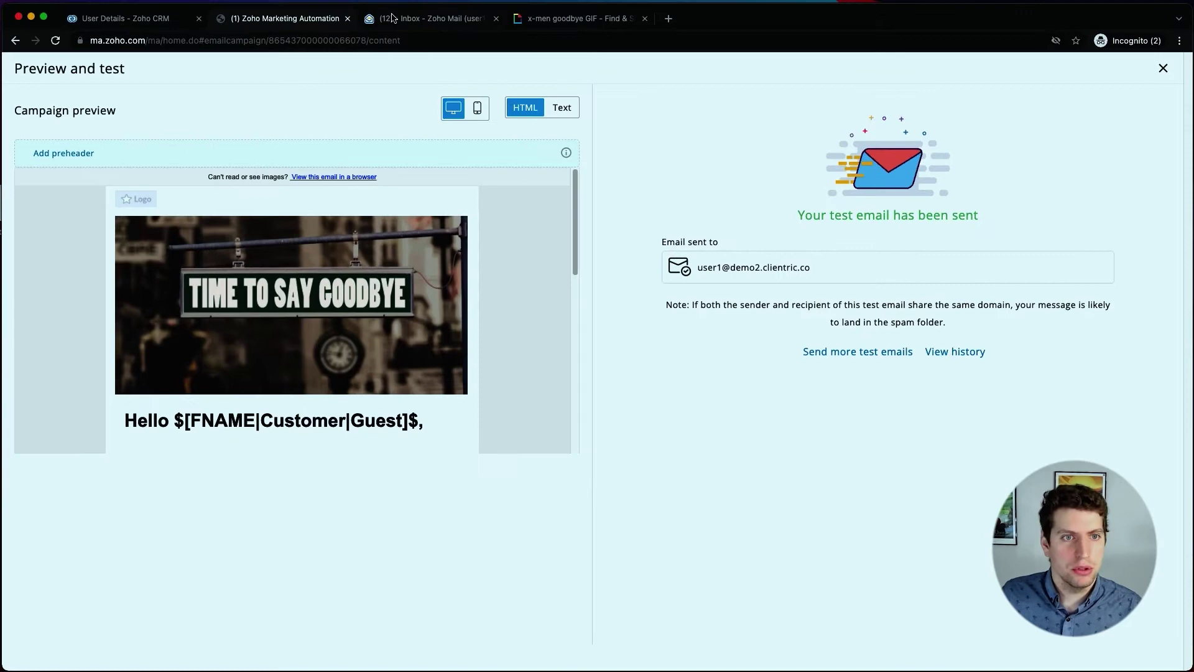
{"action": "left_click", "coordinate": [392, 17]}
{"action": "left_click", "coordinate": [274, 184]}
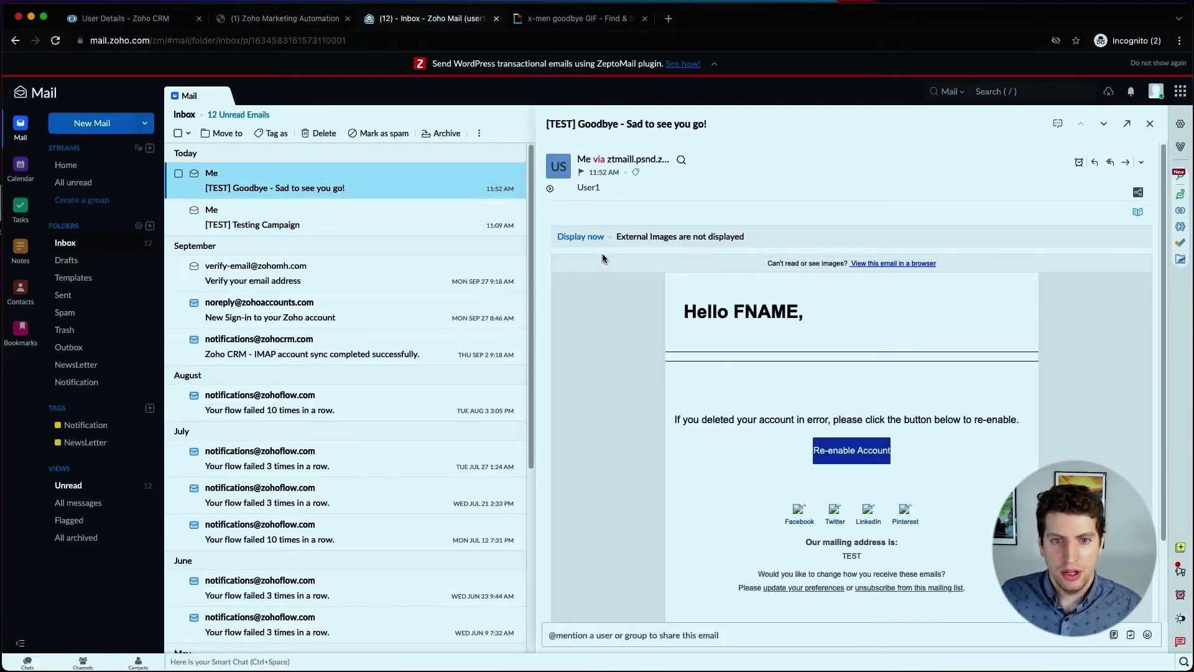
Step: Load the external images in the received test email, briefly checking the campaign tab
{"action": "left_click", "coordinate": [570, 237]}
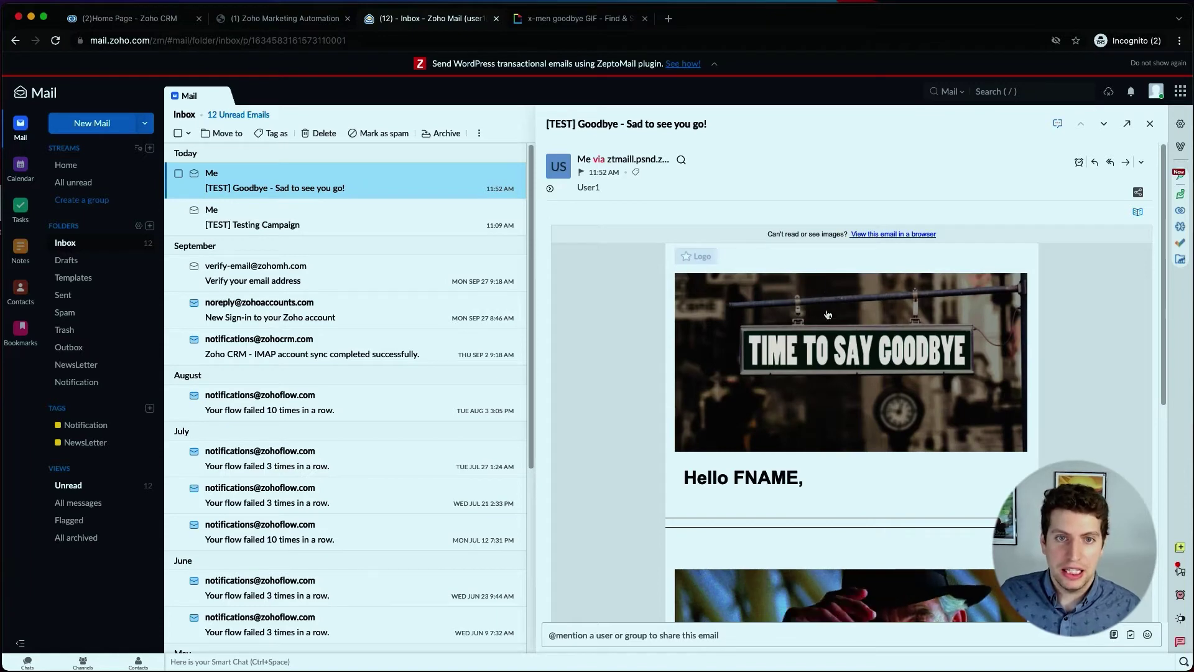
{"action": "left_click", "coordinate": [281, 22]}
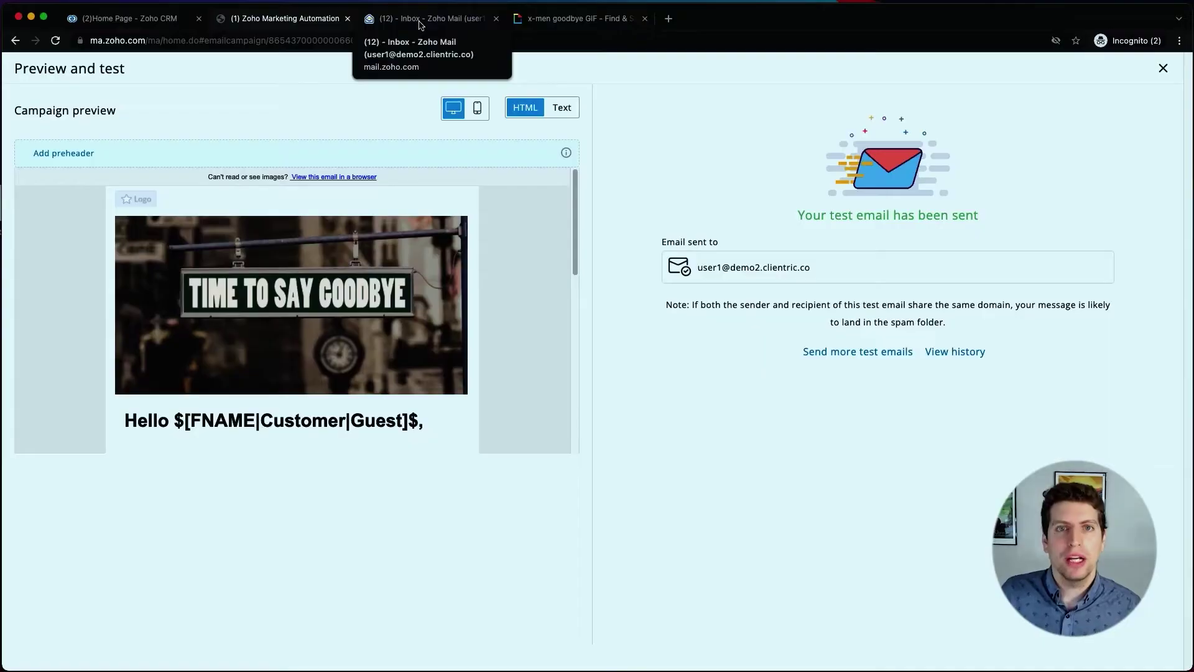
{"action": "left_click", "coordinate": [420, 24]}
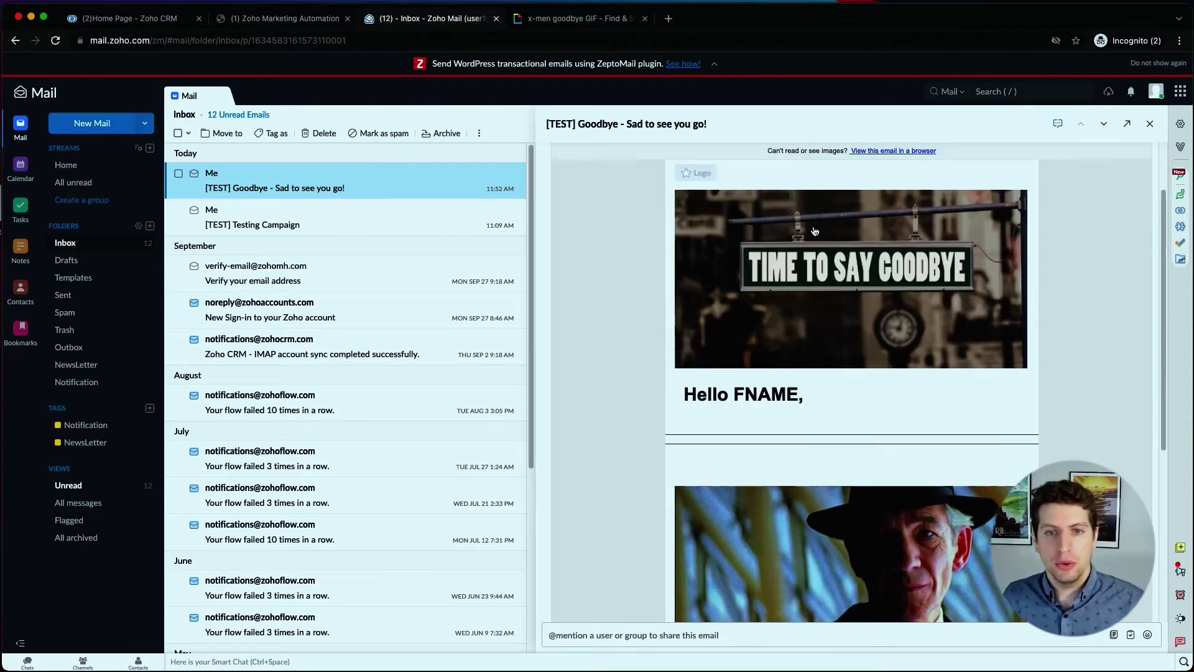
Step: Open the test email's web version, read its notice, then highlight the Hello FNAME greeting in the inbox copy
{"action": "left_click", "coordinate": [898, 235]}
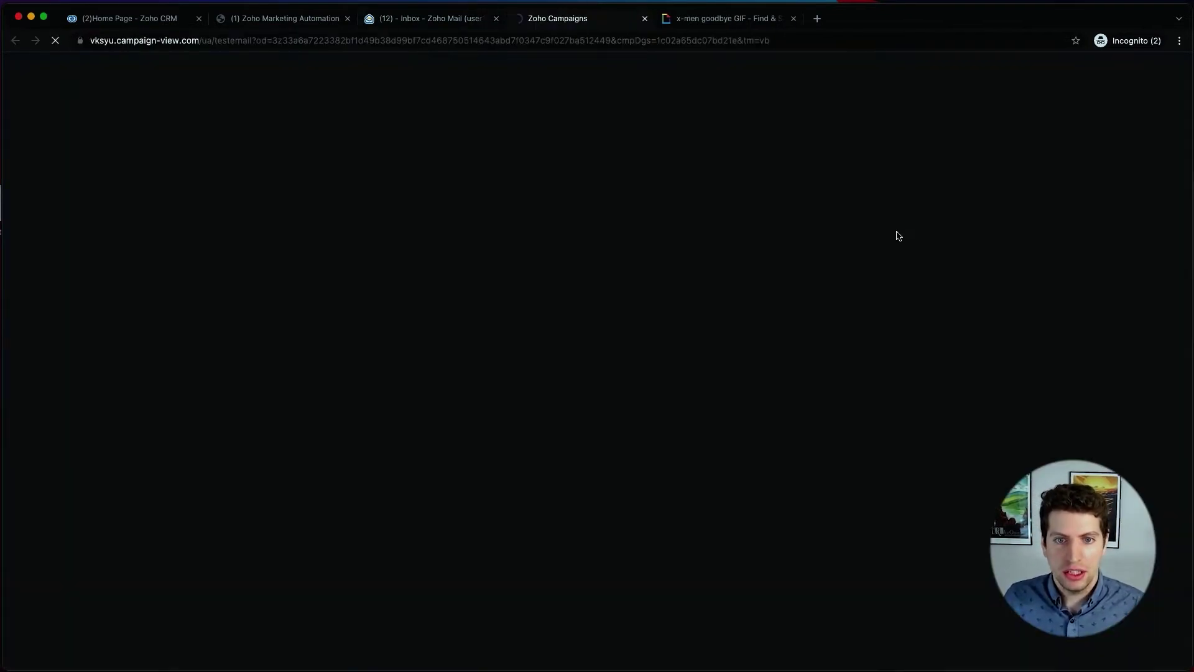
{"action": "left_click_drag", "start_coordinate": [438, 141], "coordinate": [693, 175]}
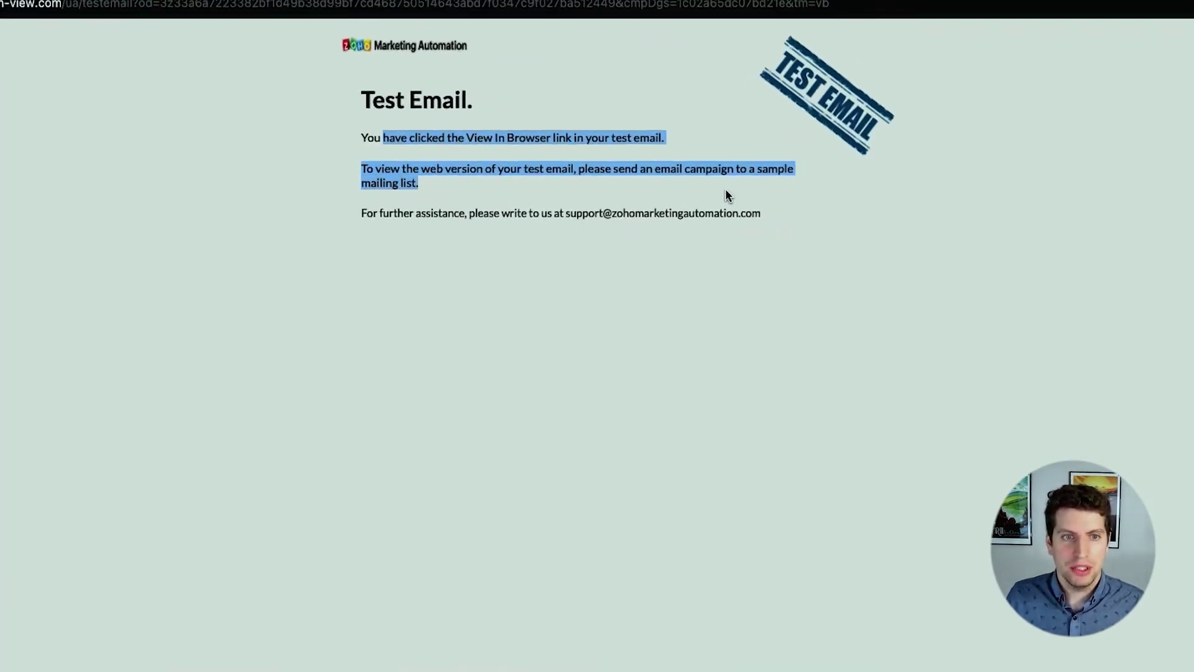
{"action": "left_click", "coordinate": [420, 22]}
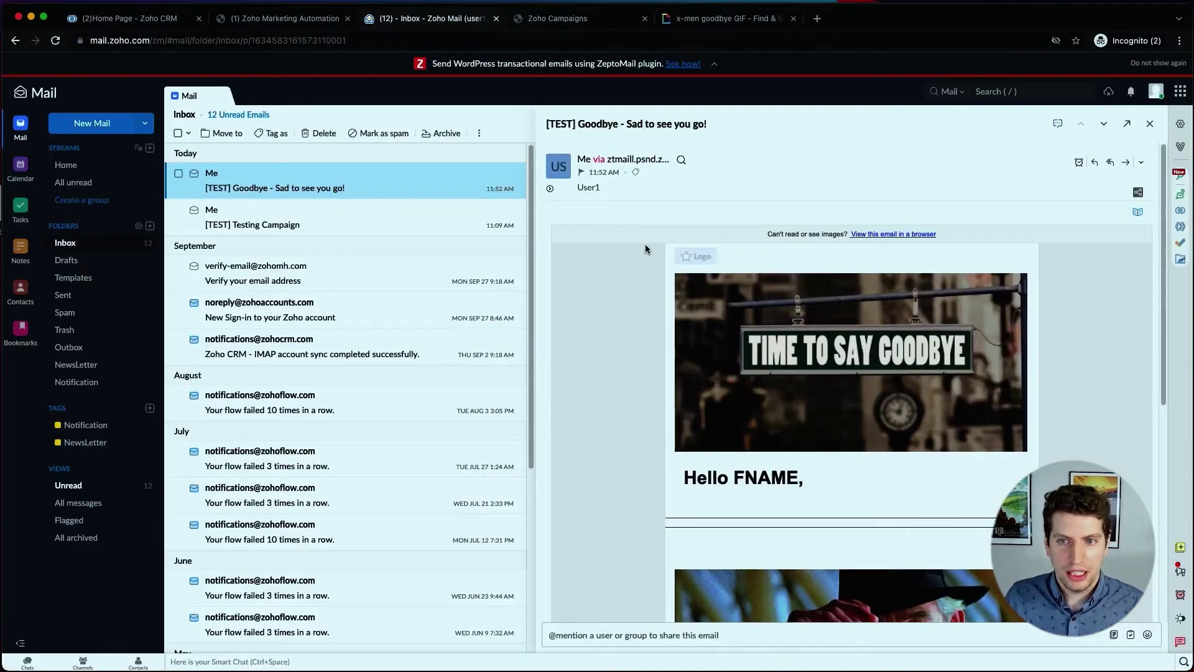
{"action": "scroll", "coordinate": [646, 248], "scroll_direction": "down", "scroll_amount": 2}
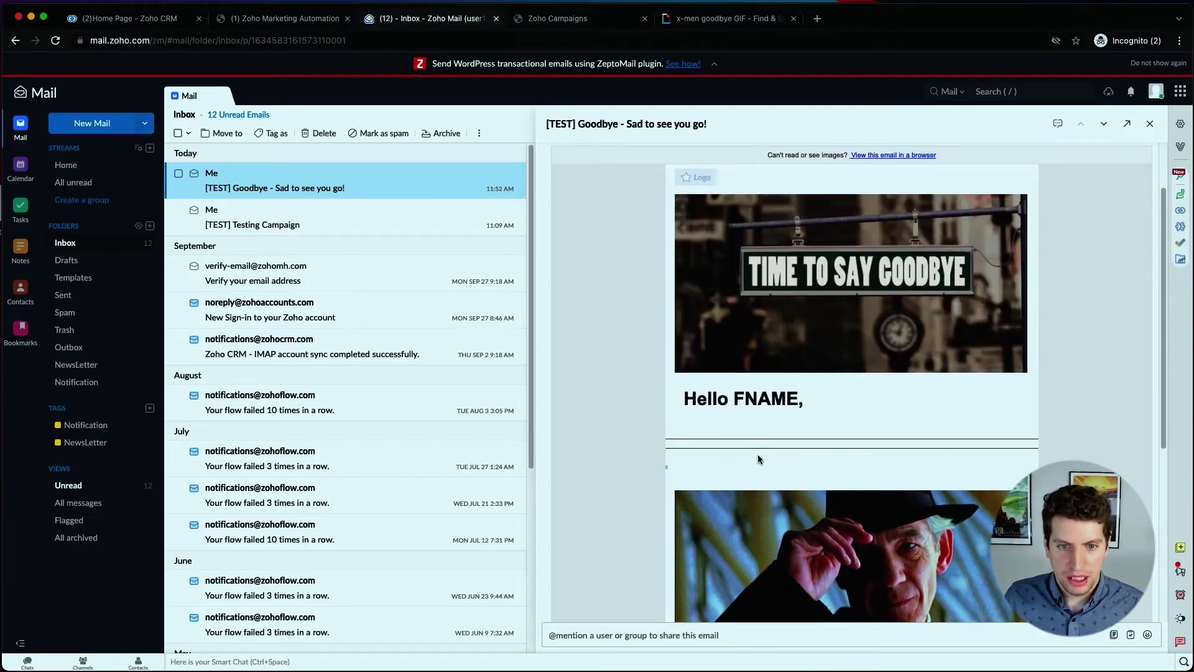
{"action": "left_click_drag", "start_coordinate": [671, 395], "coordinate": [770, 464]}
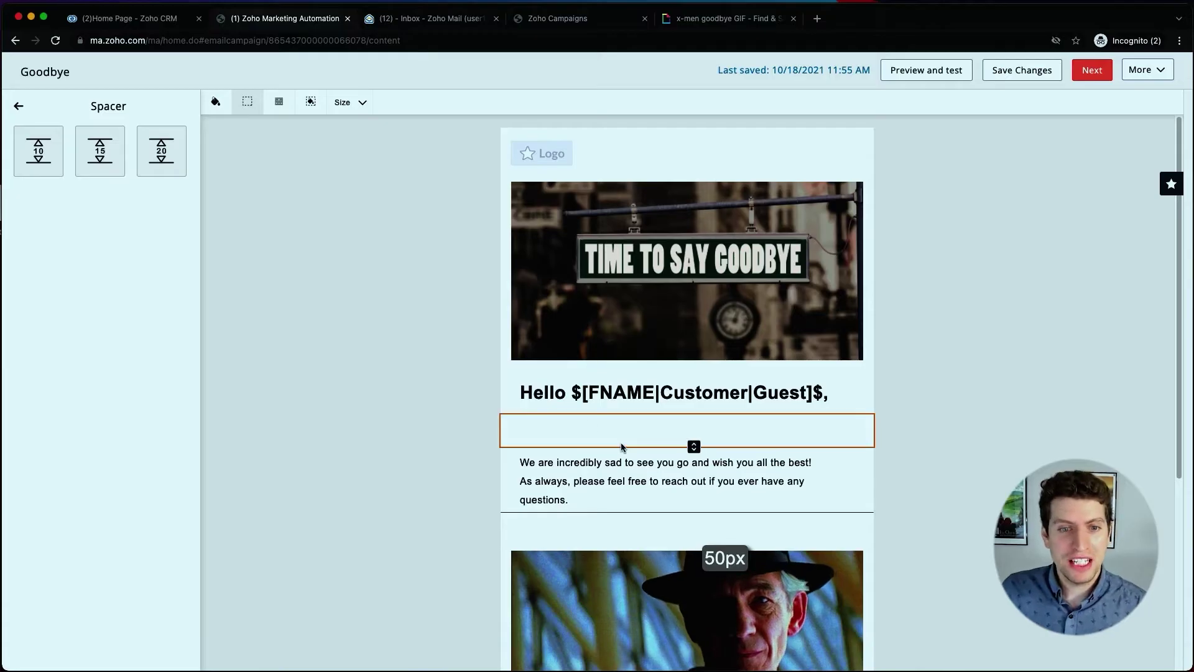
Step: Select the spacer, preview the email down to the Re-enable Account button, then close the preview
{"action": "left_click", "coordinate": [618, 434]}
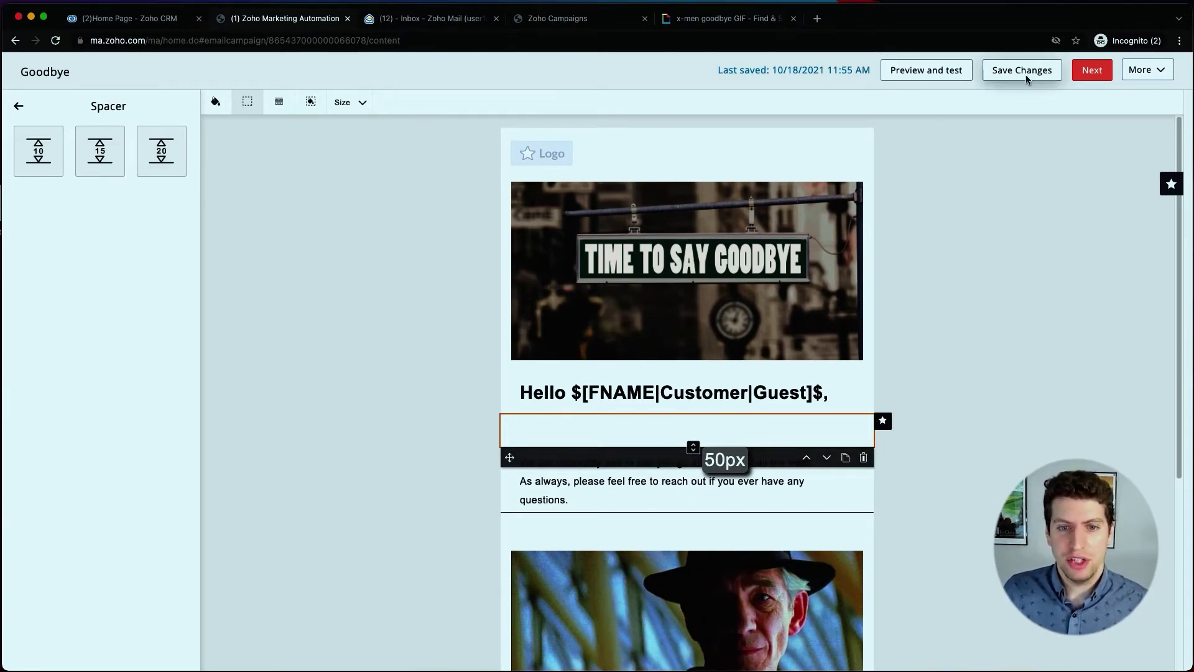
{"action": "left_click", "coordinate": [938, 75]}
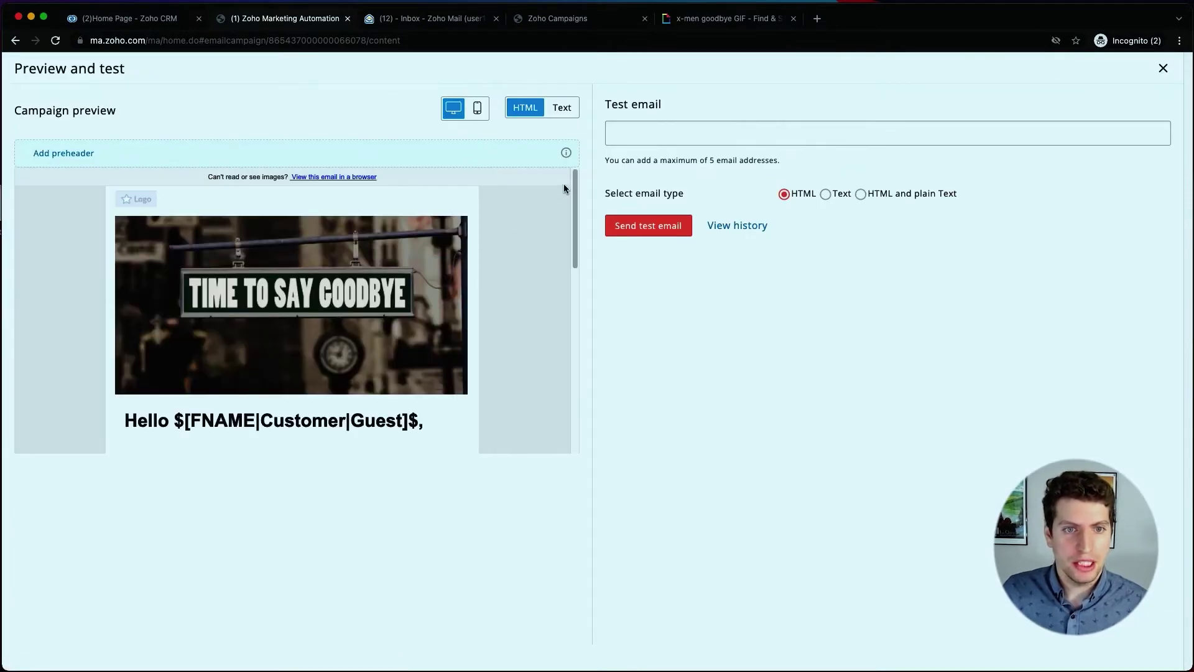
{"action": "left_click_drag", "start_coordinate": [575, 192], "coordinate": [550, 339]}
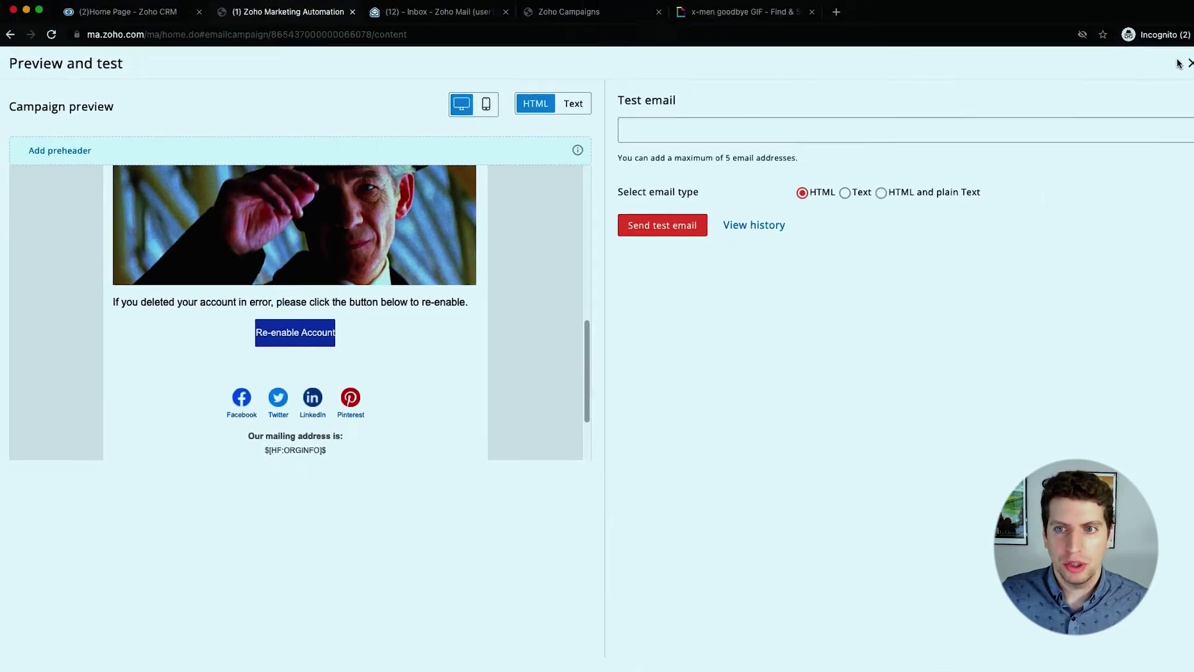
{"action": "left_click", "coordinate": [1189, 62]}
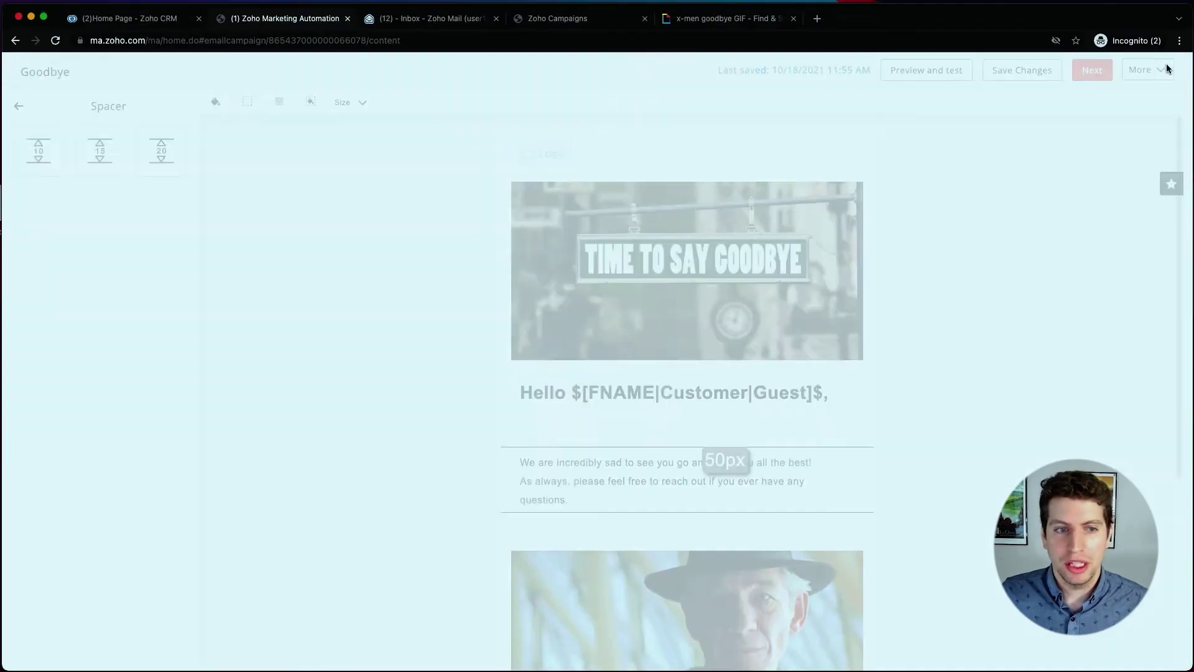
Step: Make the Re-enable Account button curved, 150 wide by 50 high, then save and preview it
{"action": "scroll", "coordinate": [694, 464], "scroll_direction": "down", "scroll_amount": 10}
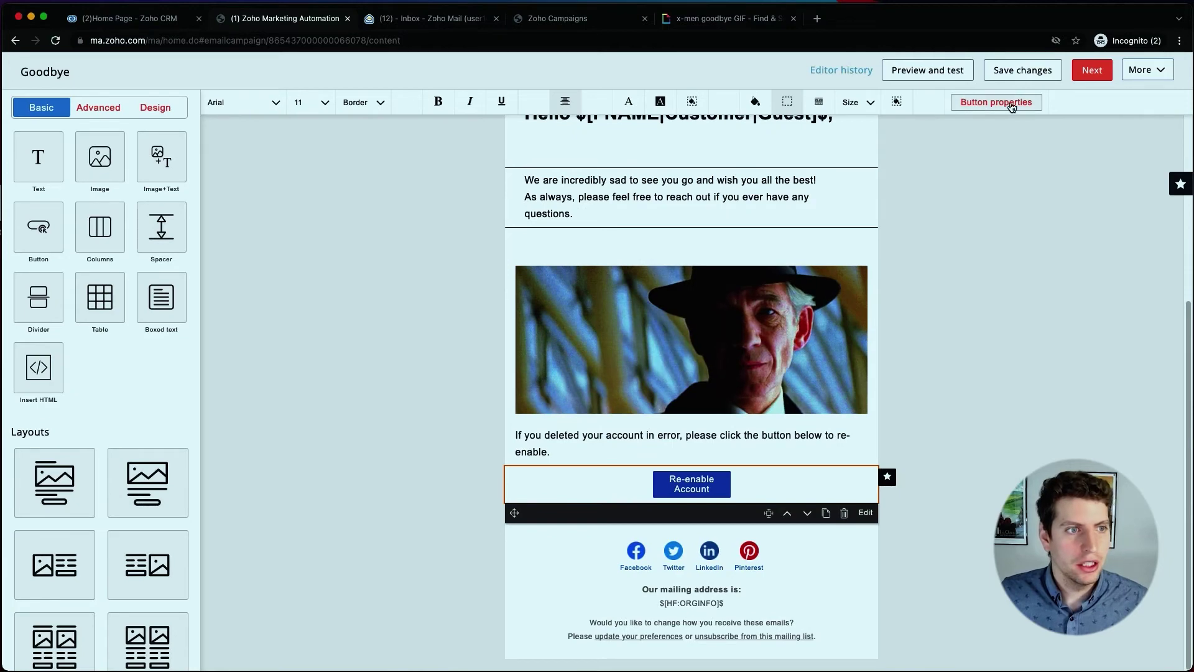
{"action": "left_click", "coordinate": [1005, 104]}
{"action": "left_click", "coordinate": [405, 137]}
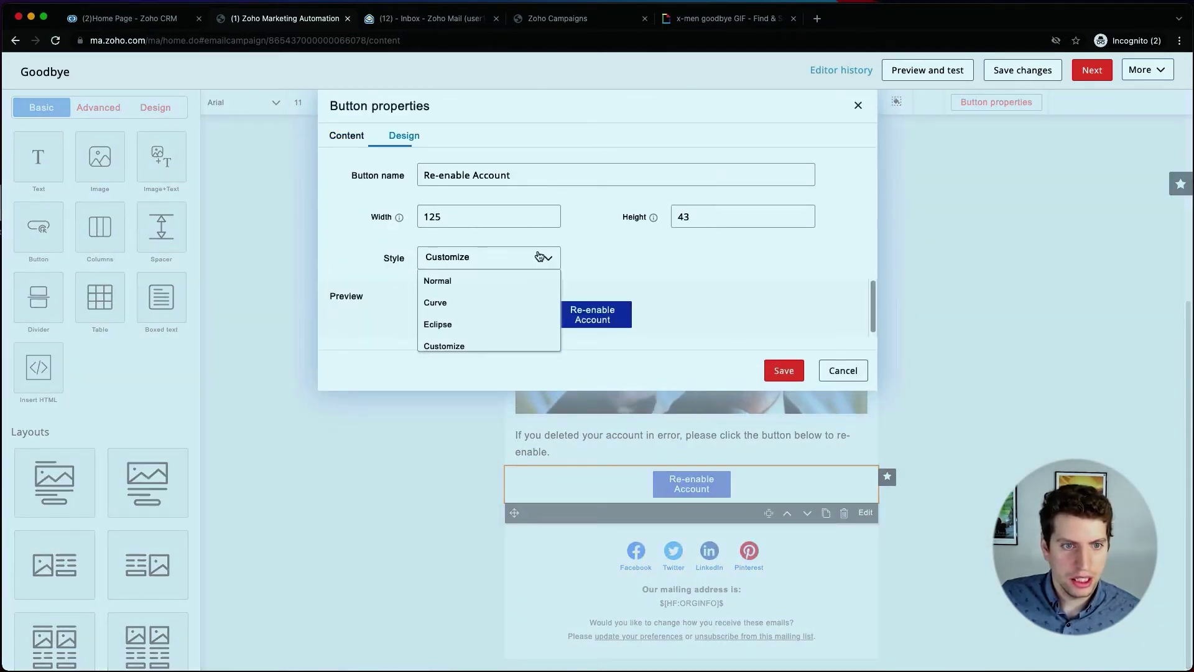
{"action": "left_click", "coordinate": [457, 303]}
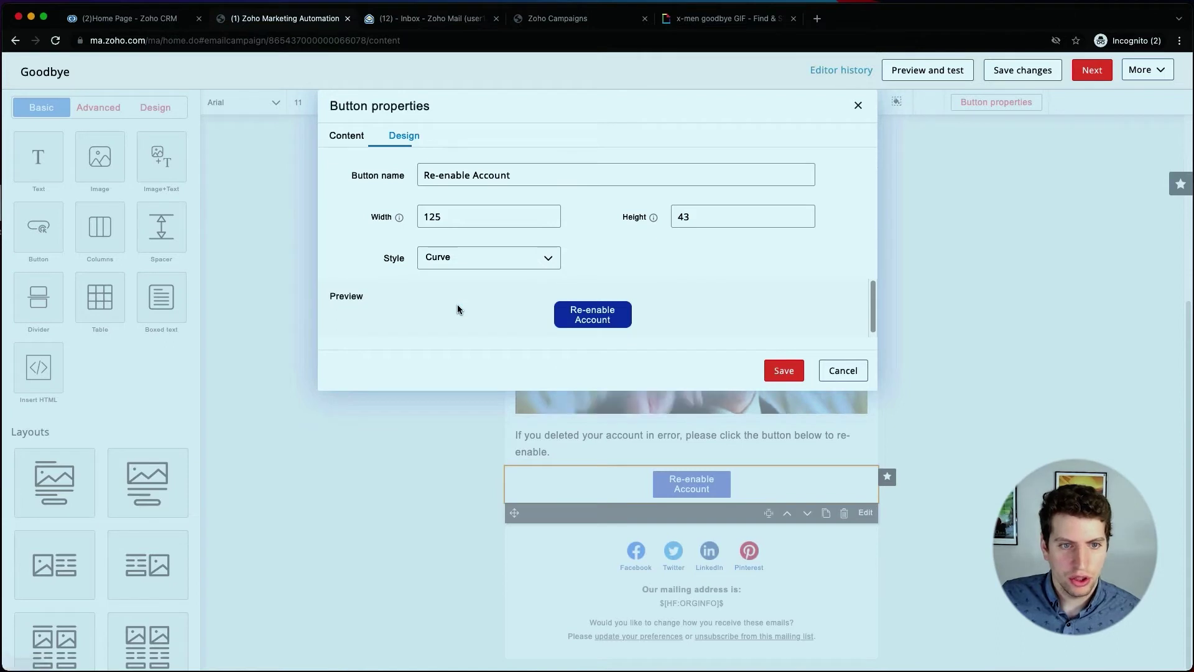
{"action": "left_click", "coordinate": [464, 220]}
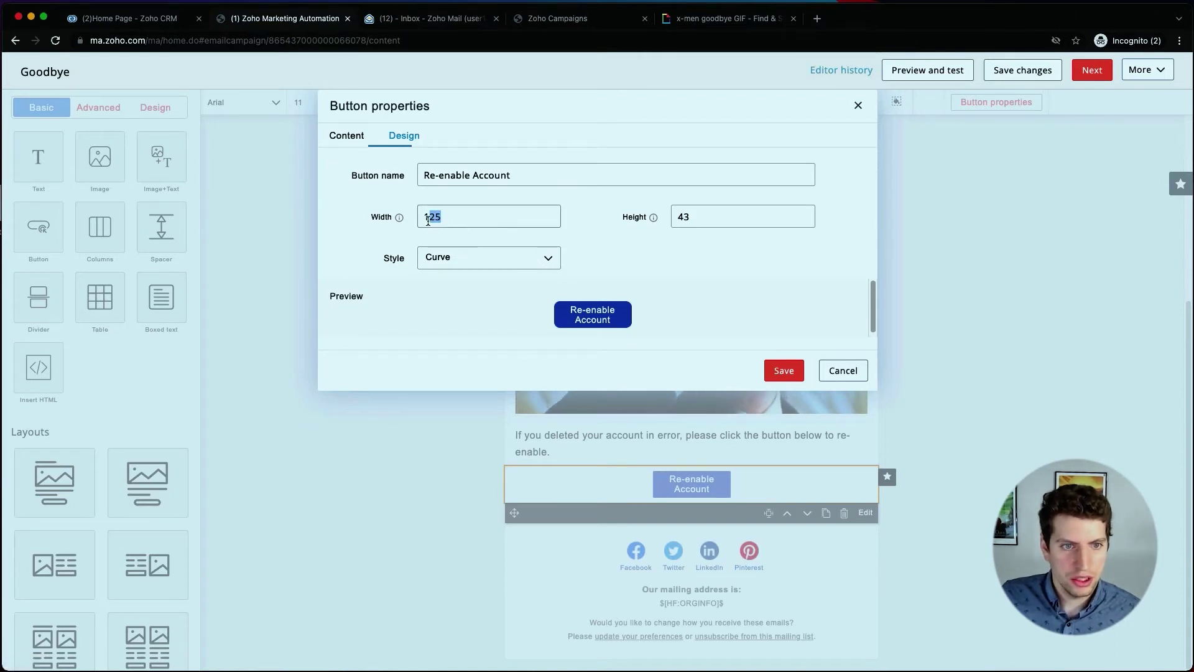
{"action": "type", "text": "0"}
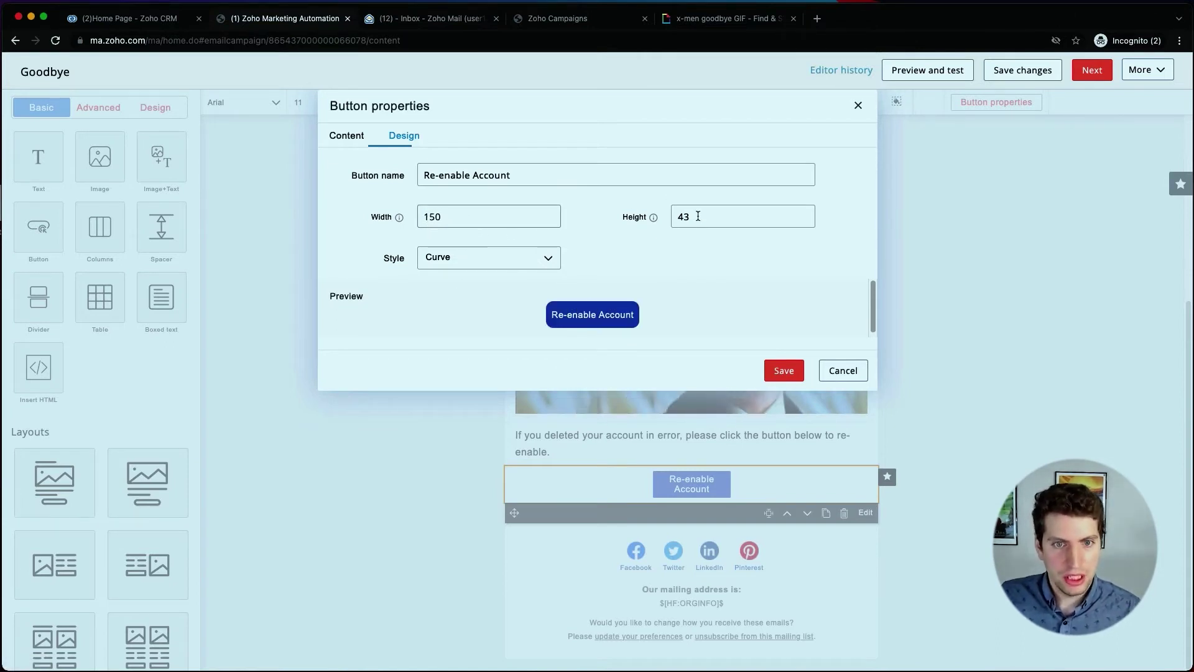
{"action": "type", "text": "50"}
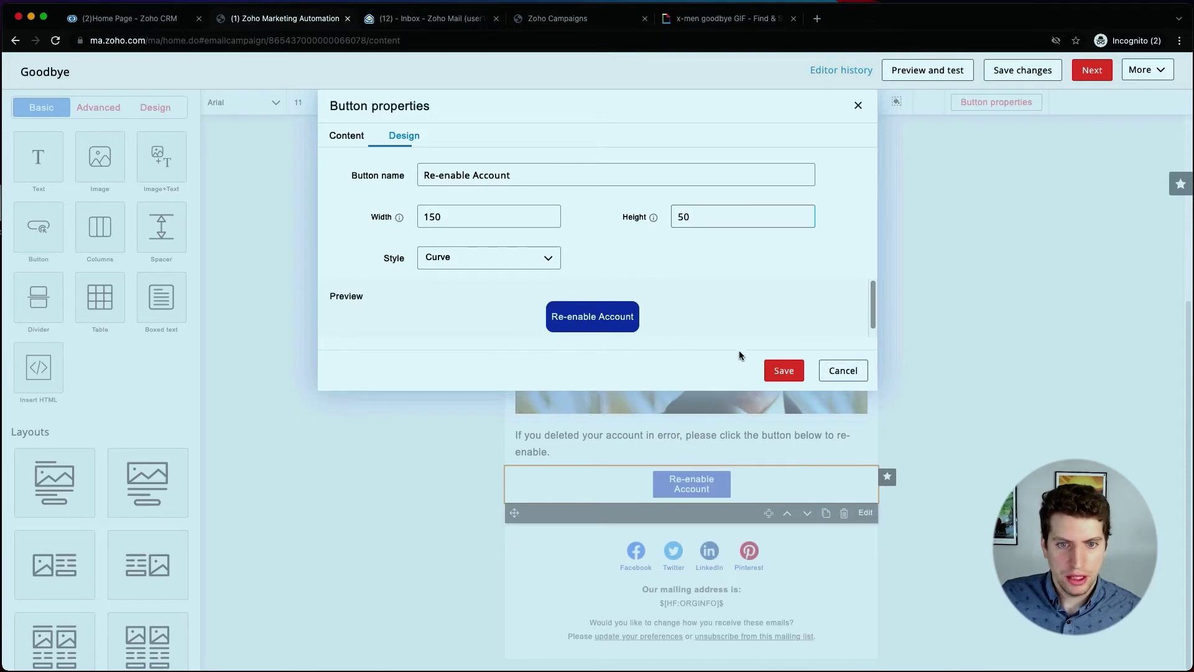
{"action": "left_click", "coordinate": [783, 370]}
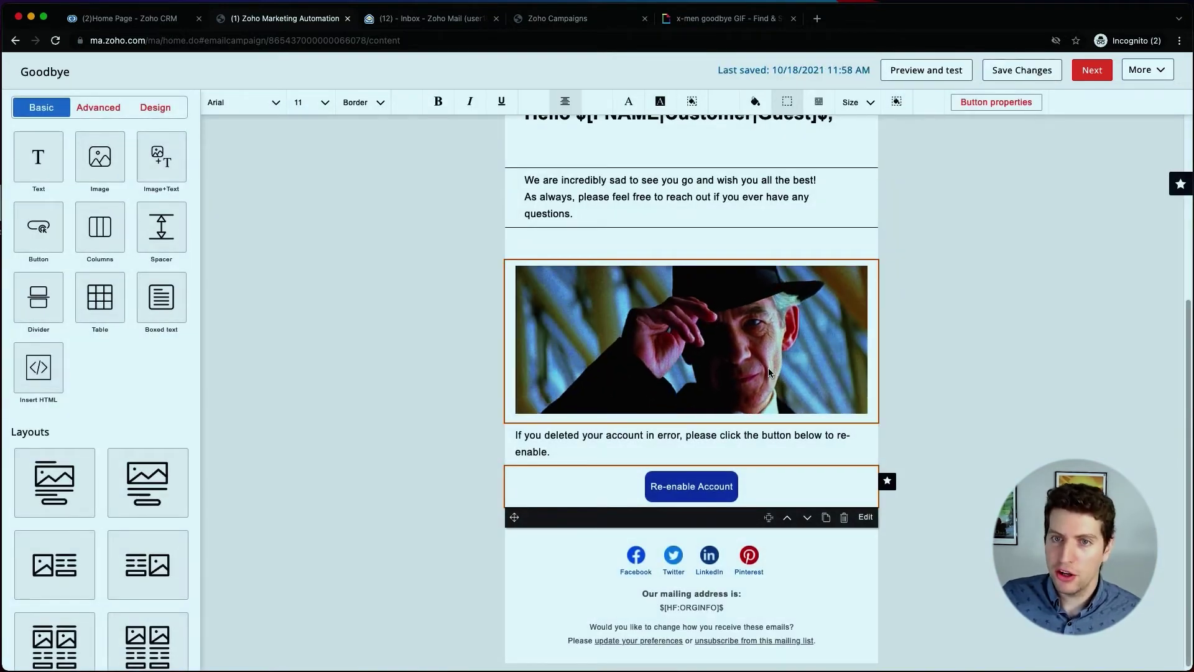
{"action": "left_click", "coordinate": [933, 69]}
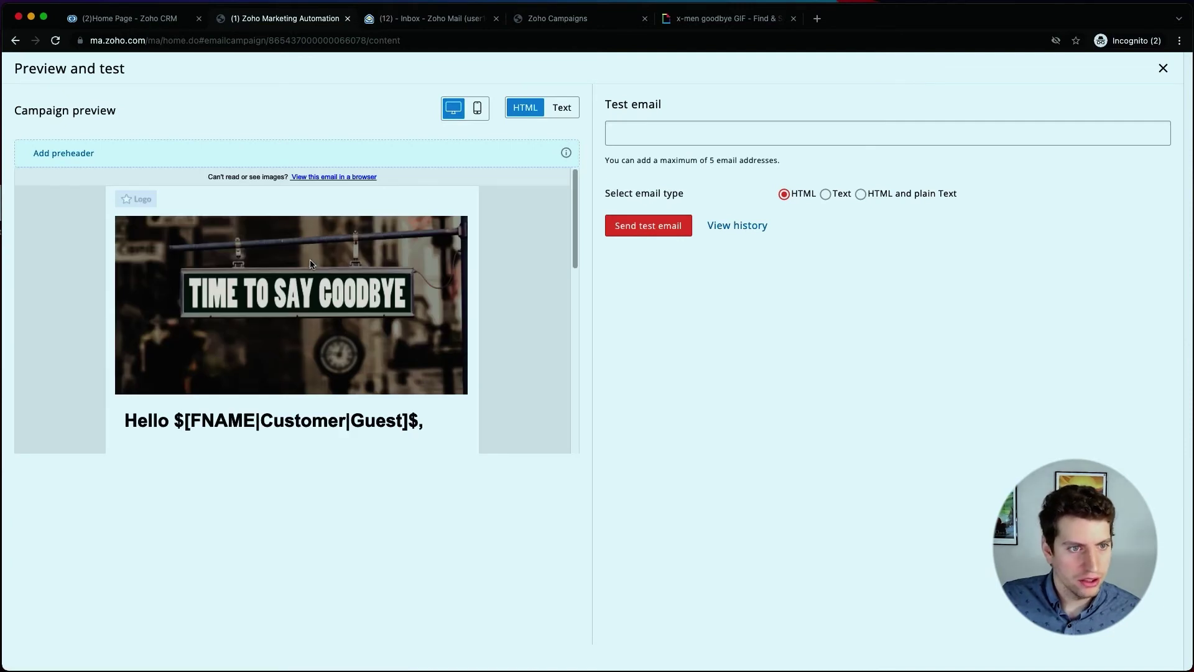
{"action": "scroll", "coordinate": [311, 264], "scroll_direction": "down", "scroll_amount": 10}
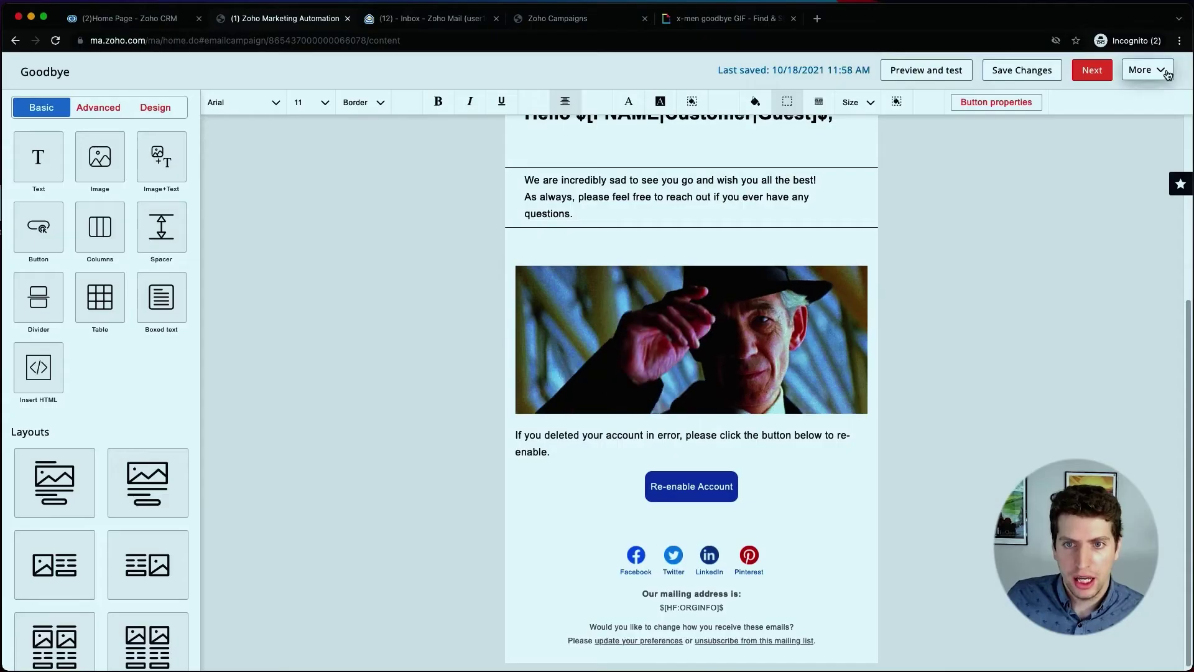
Step: Save the email to the library as a template named 'Goodbye Template'
{"action": "left_click", "coordinate": [1138, 70]}
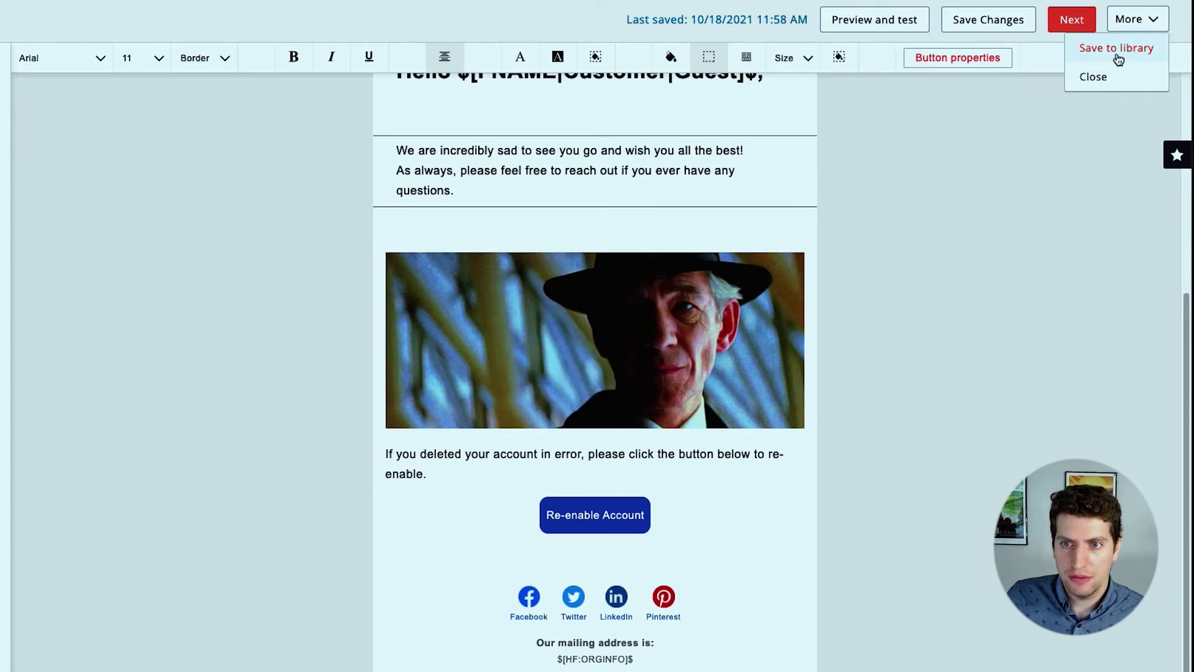
{"action": "left_click", "coordinate": [1117, 50]}
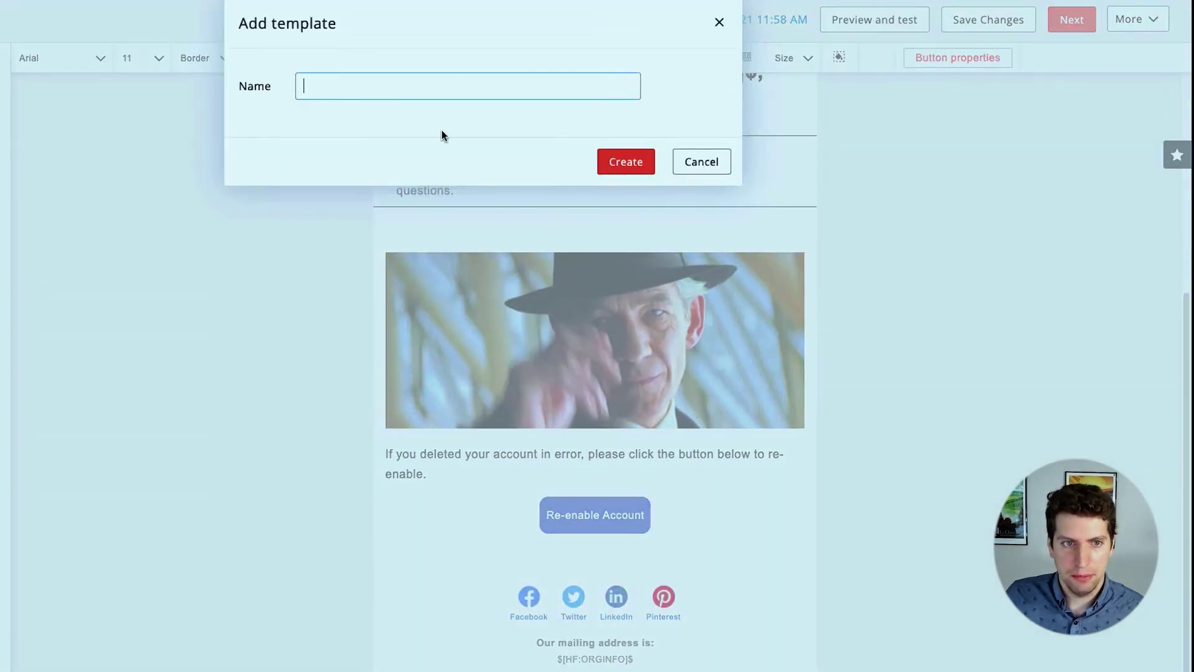
{"action": "type", "text": "Good"}
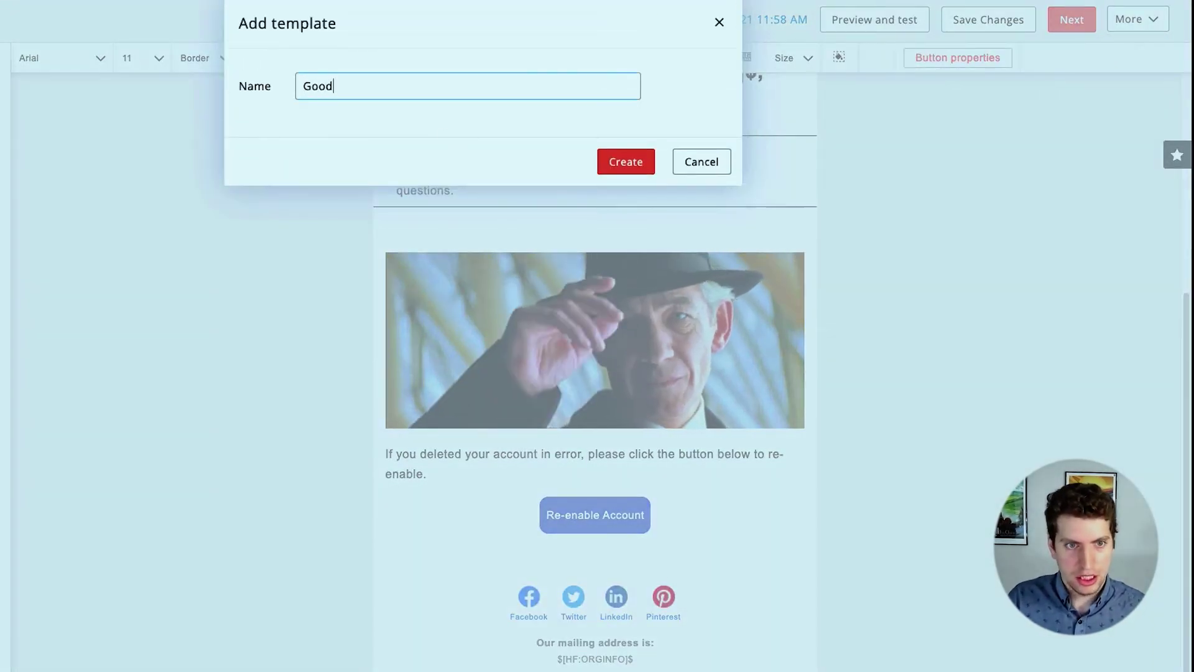
{"action": "type", "text": "bye Template"}
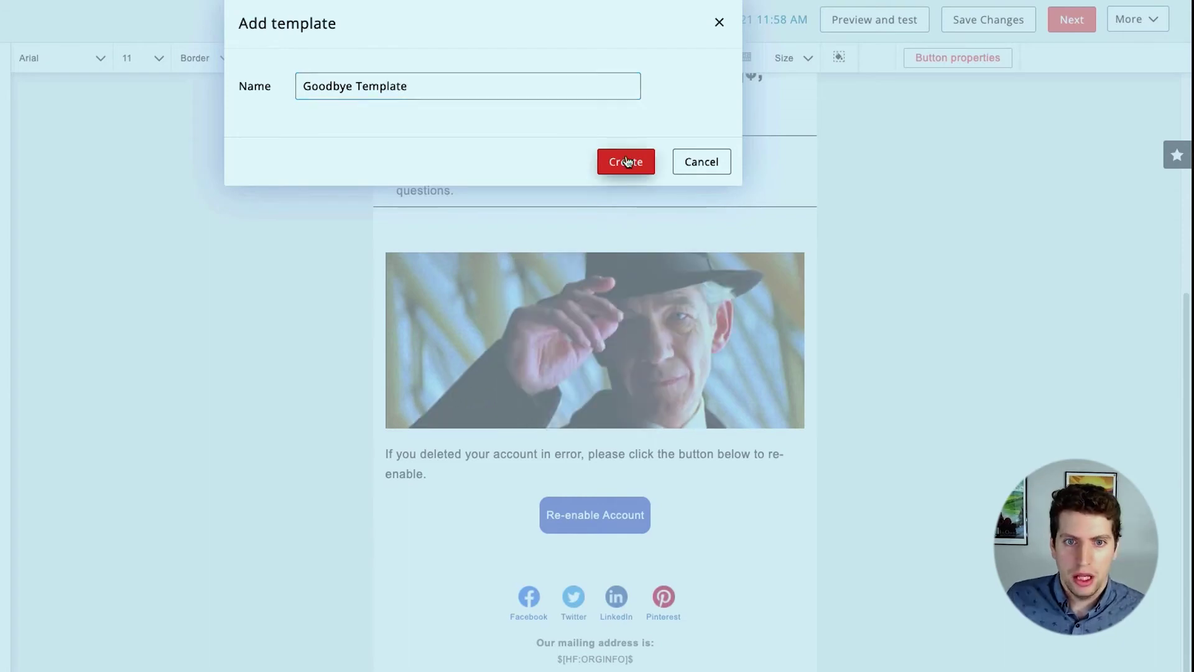
{"action": "left_click", "coordinate": [625, 161]}
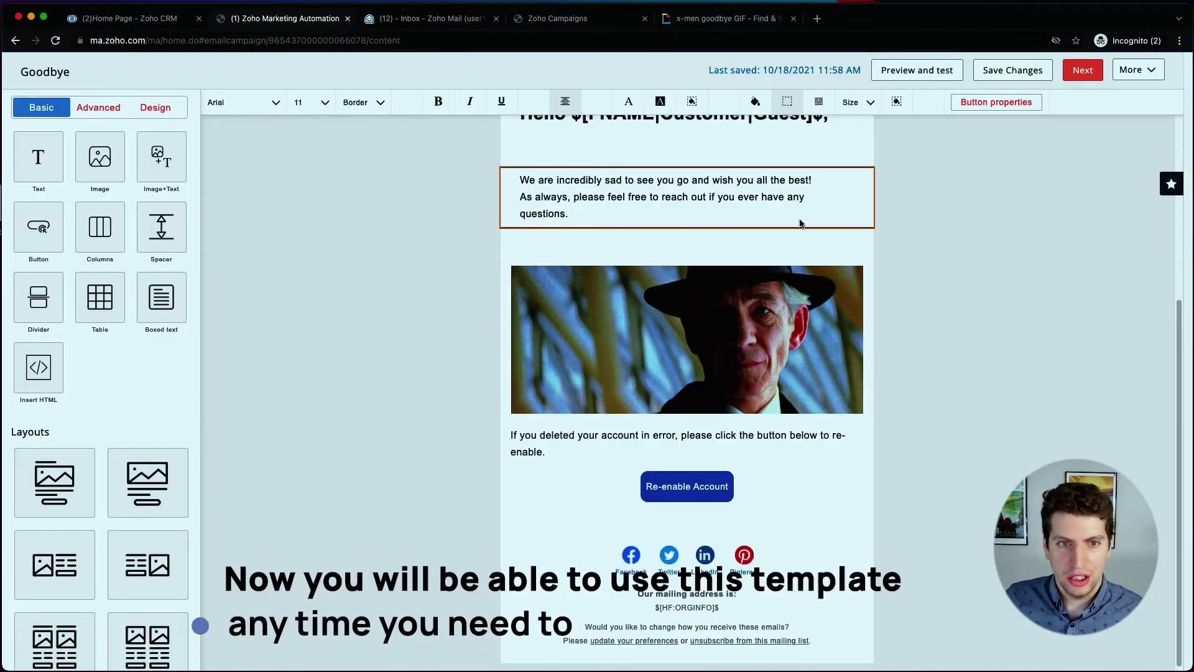
{"action": "scroll", "coordinate": [817, 268], "scroll_direction": "up", "scroll_amount": 5}
{"action": "scroll", "coordinate": [817, 268], "scroll_direction": "down", "scroll_amount": 5}
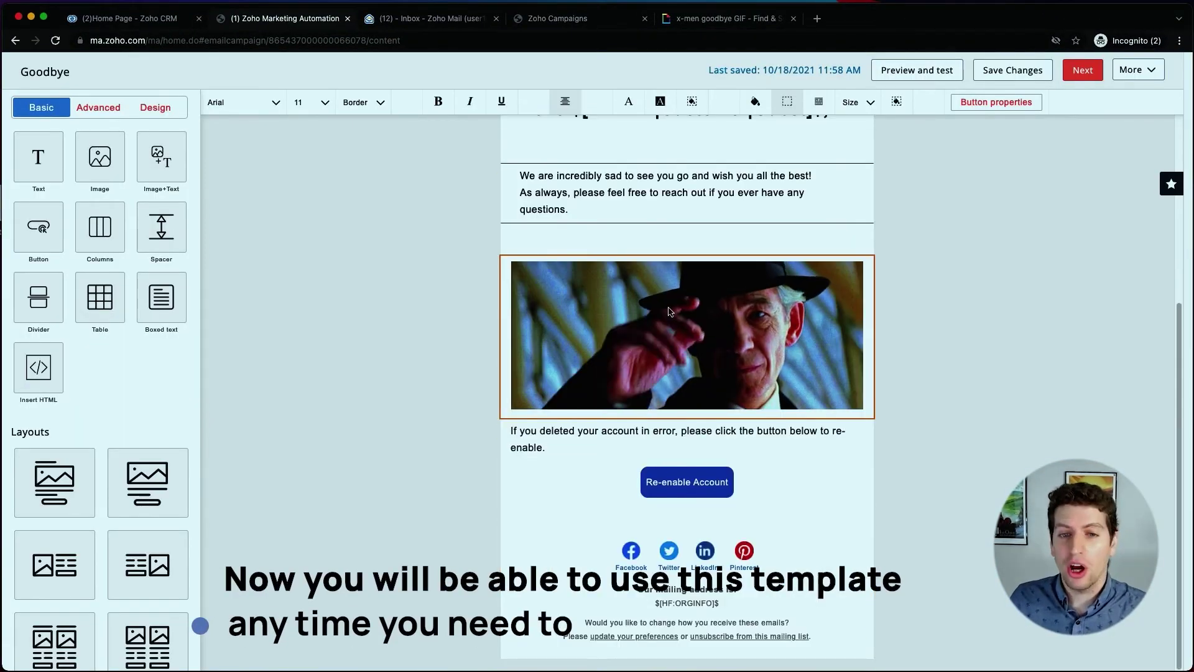
{"action": "scroll", "coordinate": [695, 225], "scroll_direction": "up", "scroll_amount": 4}
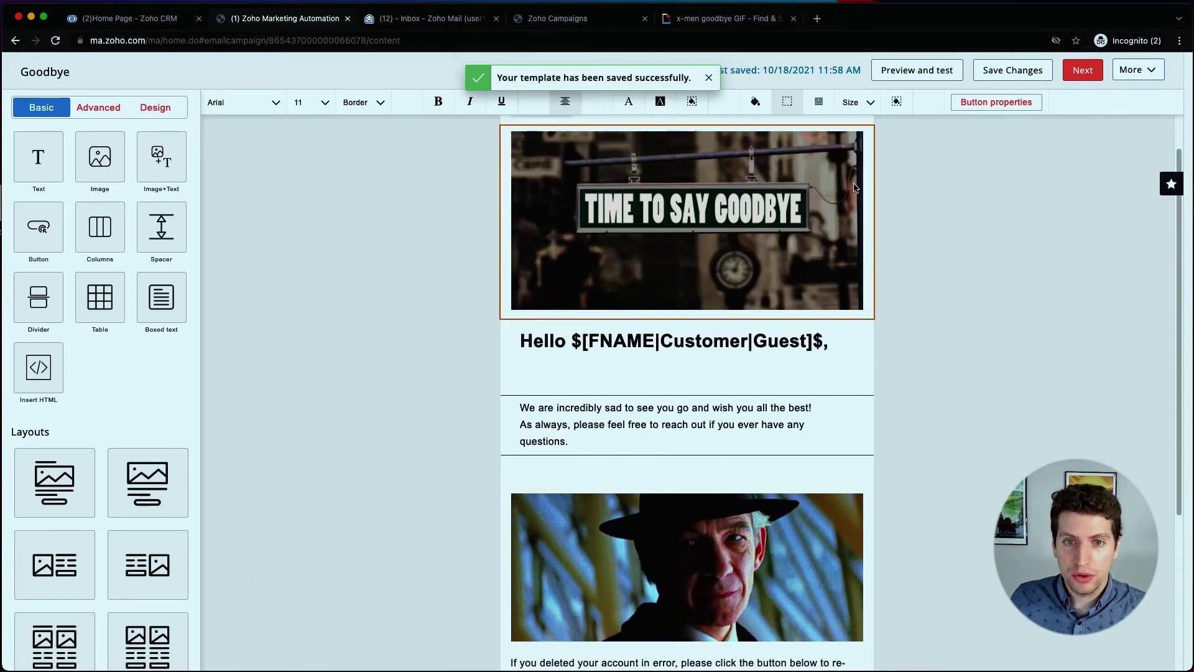
Step: Delete the Logo block from the top of the email
{"action": "scroll", "coordinate": [696, 225], "scroll_direction": "up", "scroll_amount": 1}
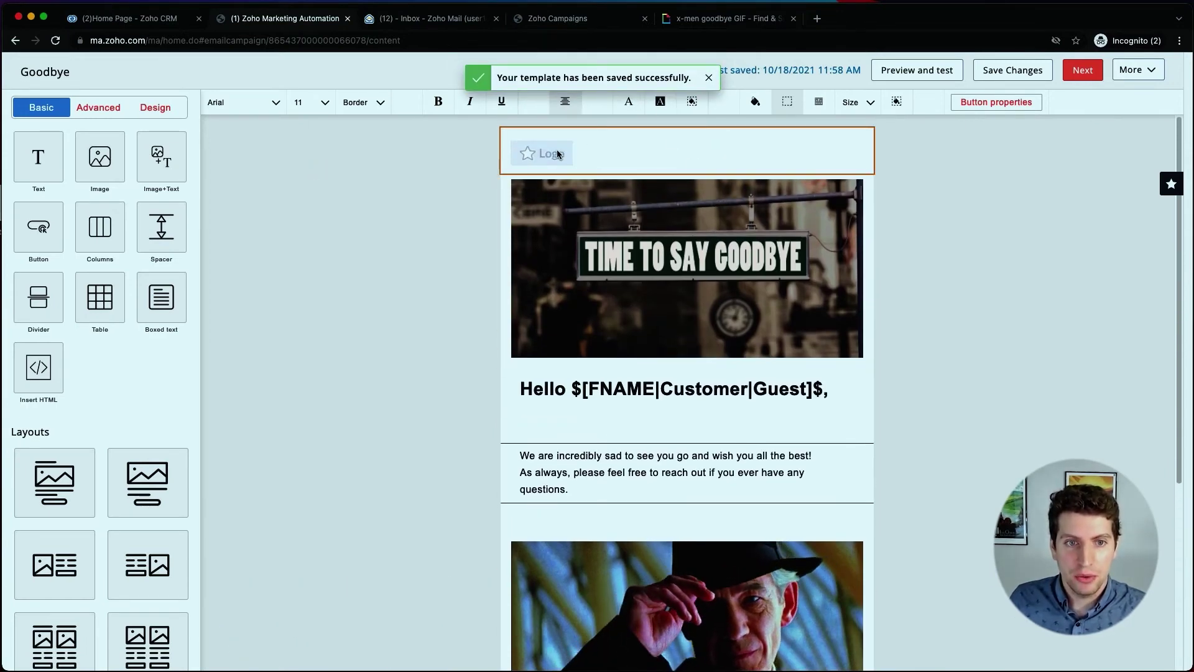
{"action": "left_click", "coordinate": [604, 141]}
{"action": "left_click", "coordinate": [863, 185]}
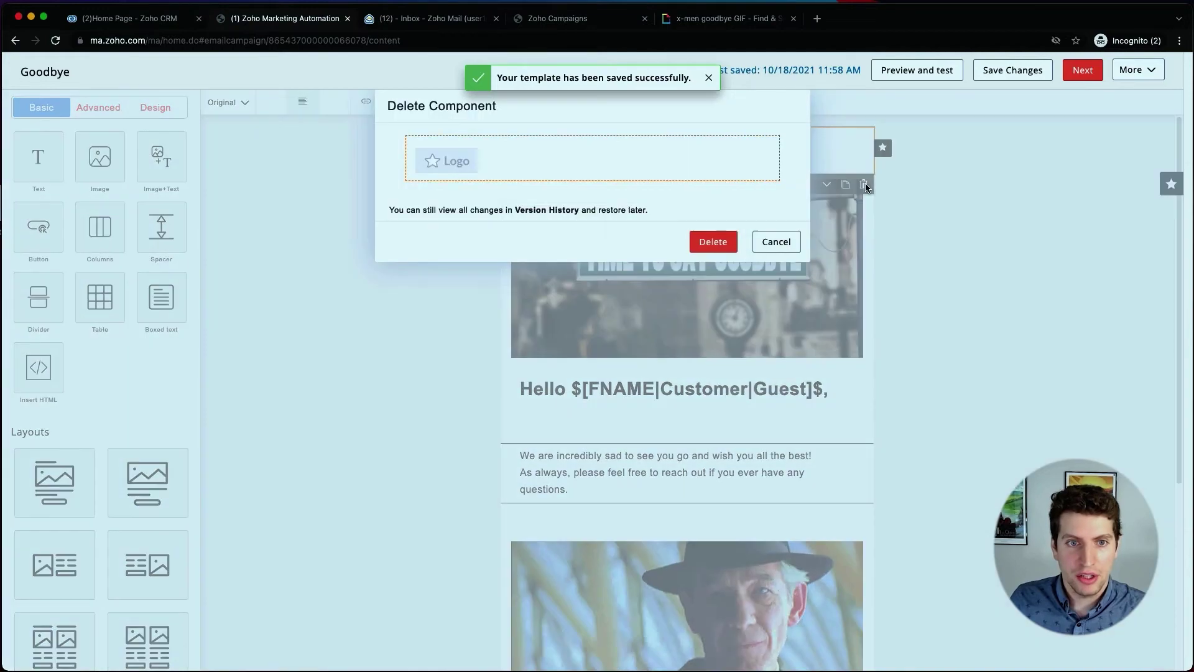
{"action": "left_click", "coordinate": [714, 240]}
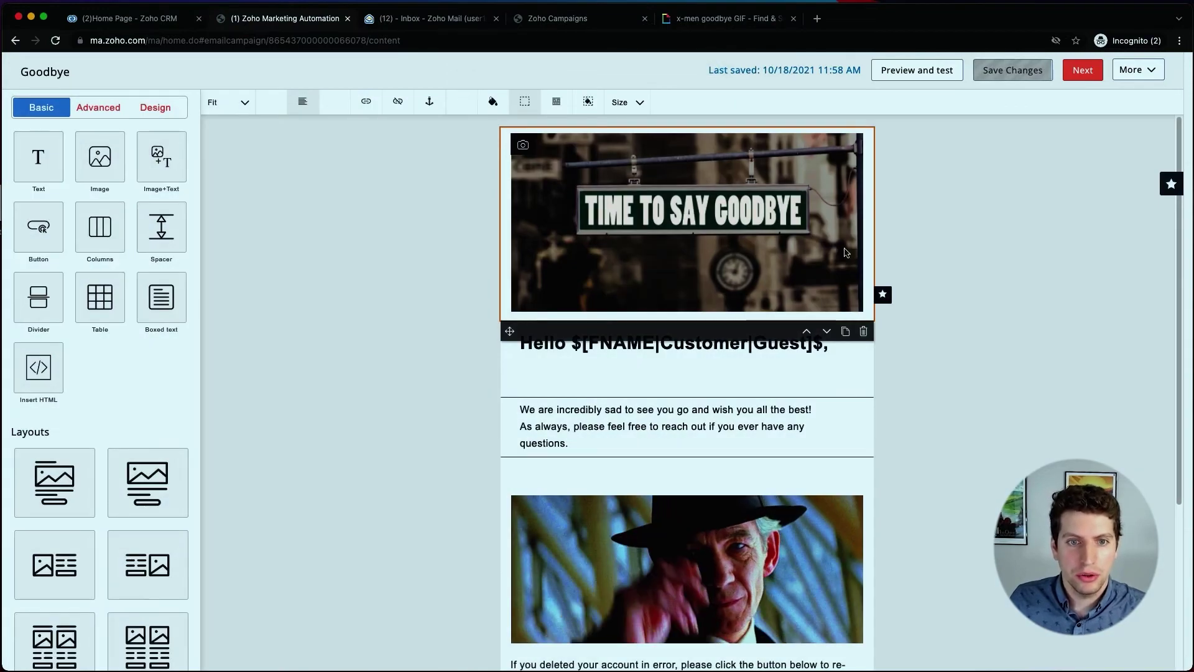
Step: Save the email, store it as a library template named 'Good', and continue to Recipients
{"action": "scroll", "coordinate": [637, 357], "scroll_direction": "down", "scroll_amount": 4}
{"action": "scroll", "coordinate": [637, 357], "scroll_direction": "down", "scroll_amount": 1}
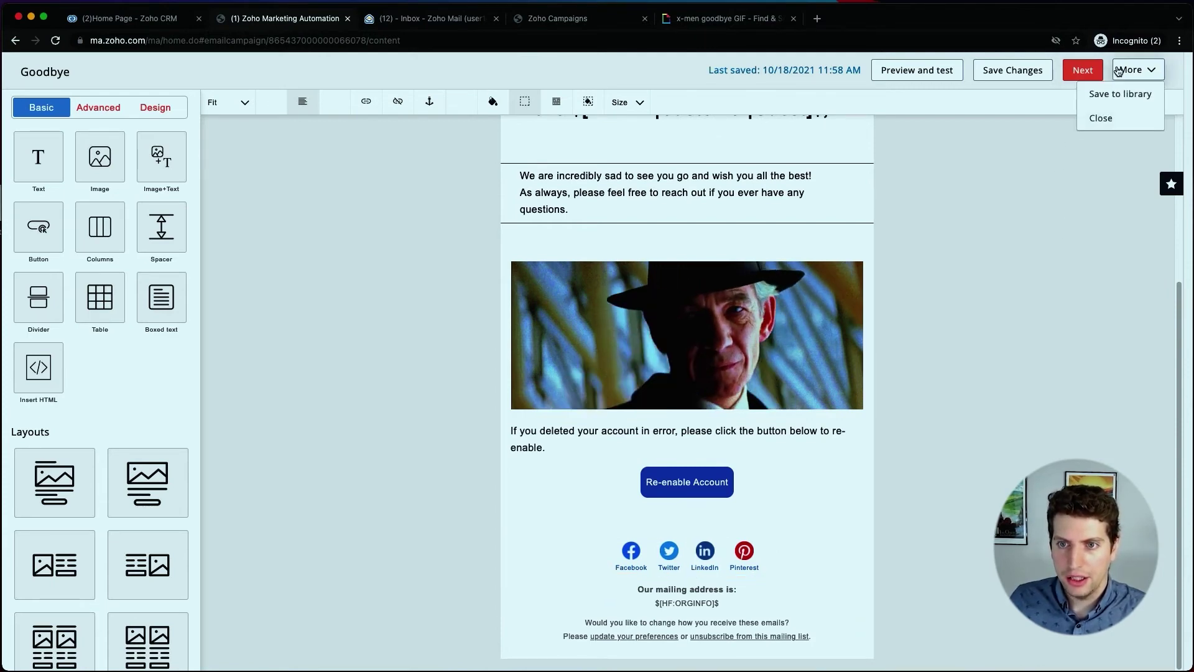
{"action": "left_click", "coordinate": [1001, 75]}
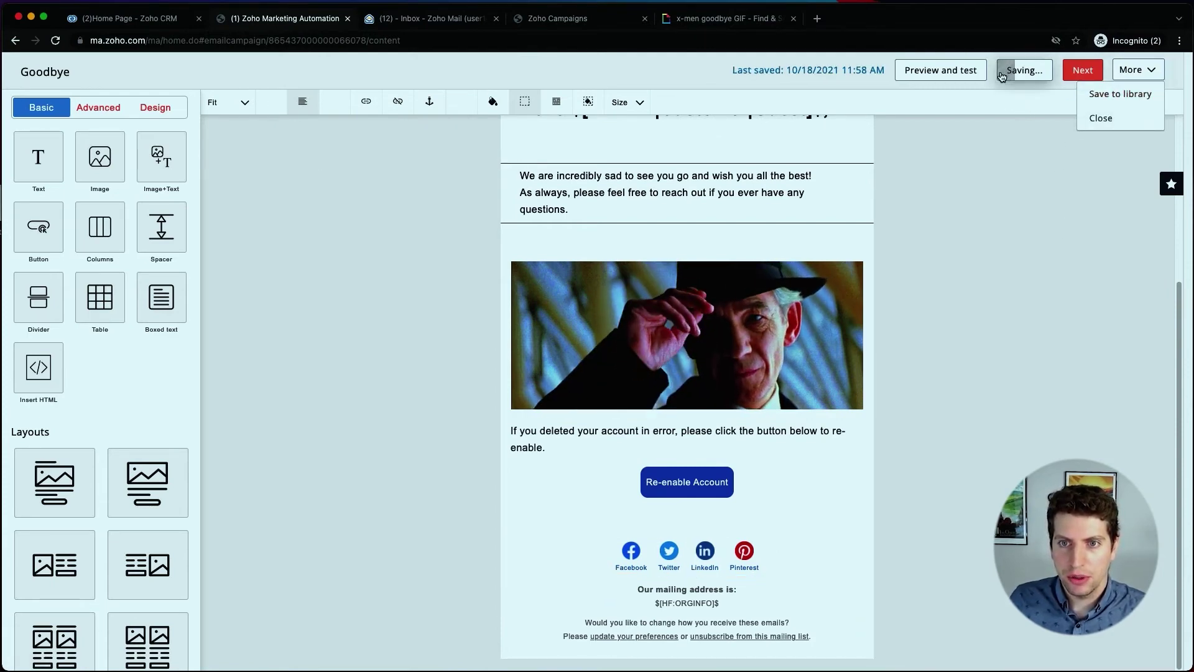
{"action": "left_click", "coordinate": [1098, 93]}
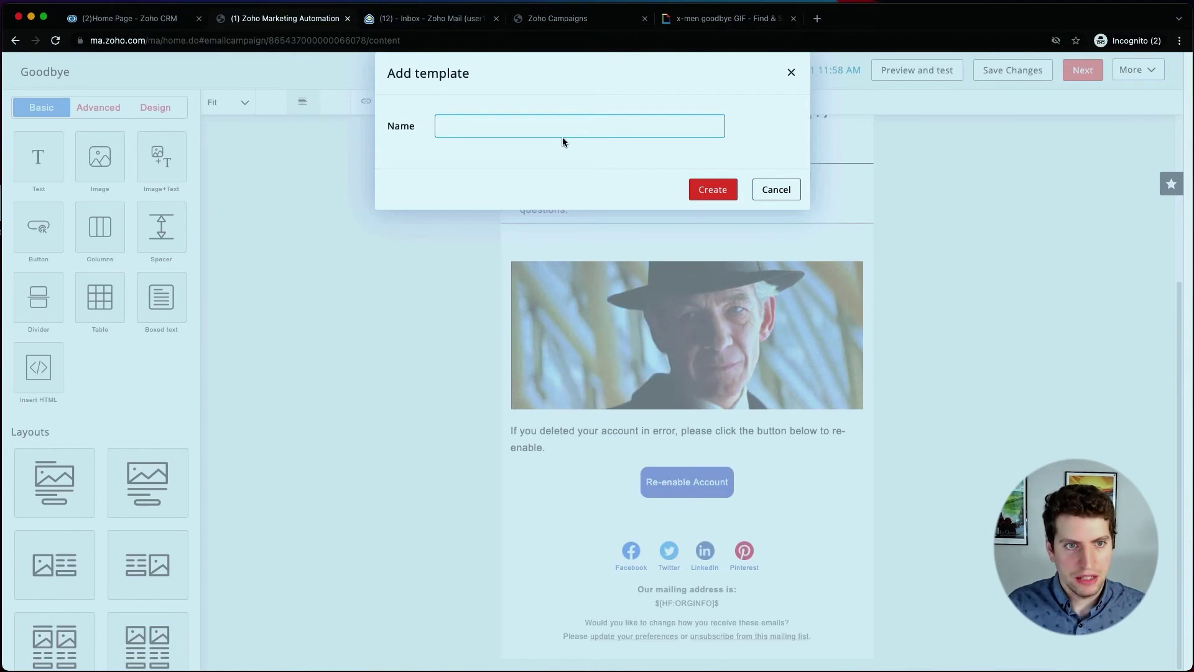
{"action": "type", "text": "Goodbye v2"}
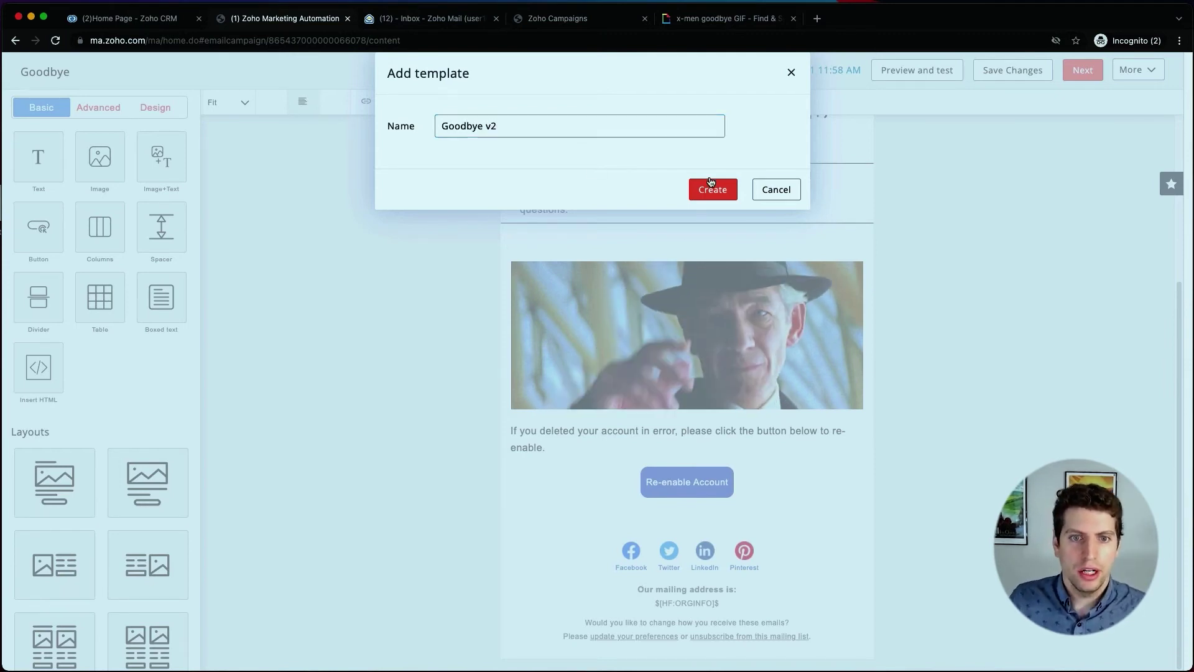
{"action": "left_click", "coordinate": [712, 187]}
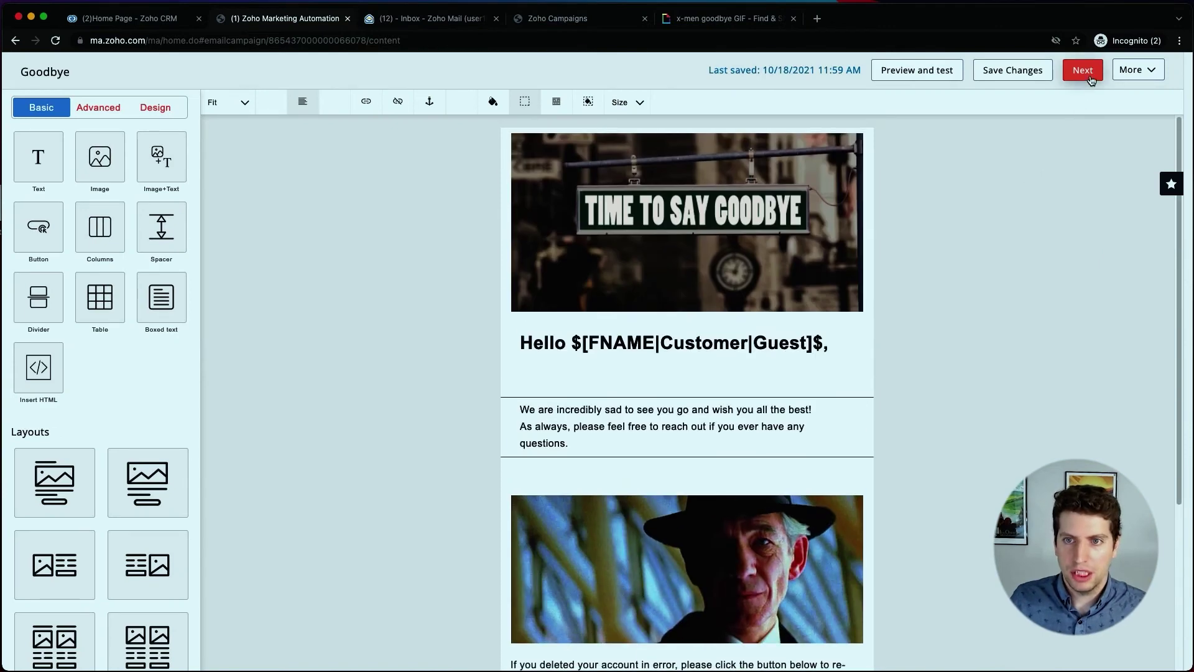
{"action": "left_click", "coordinate": [1089, 73]}
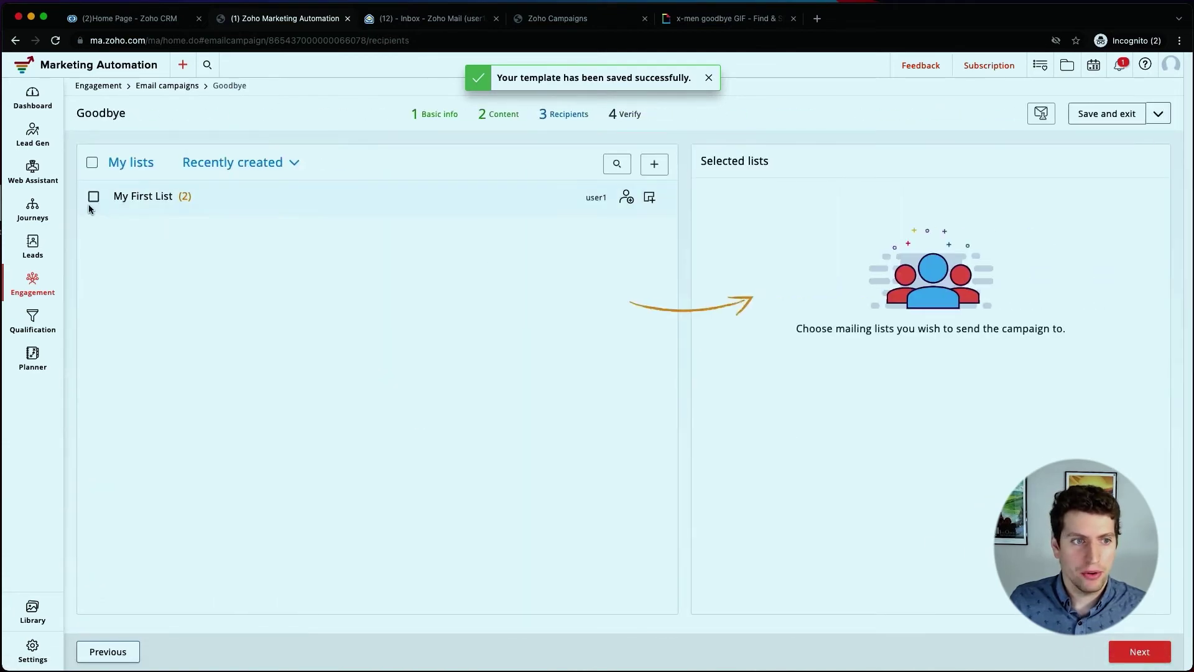
Step: Tick My First List as recipients and refresh the Selected leads count to 2
{"action": "left_click", "coordinate": [93, 198]}
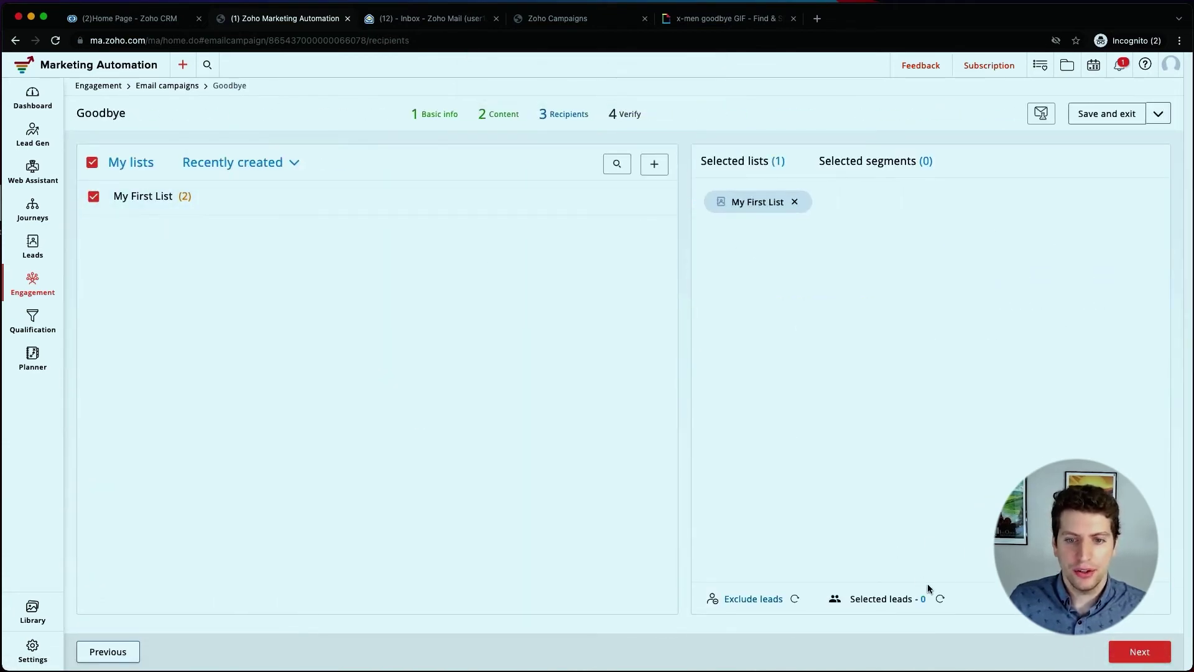
{"action": "left_click", "coordinate": [940, 599]}
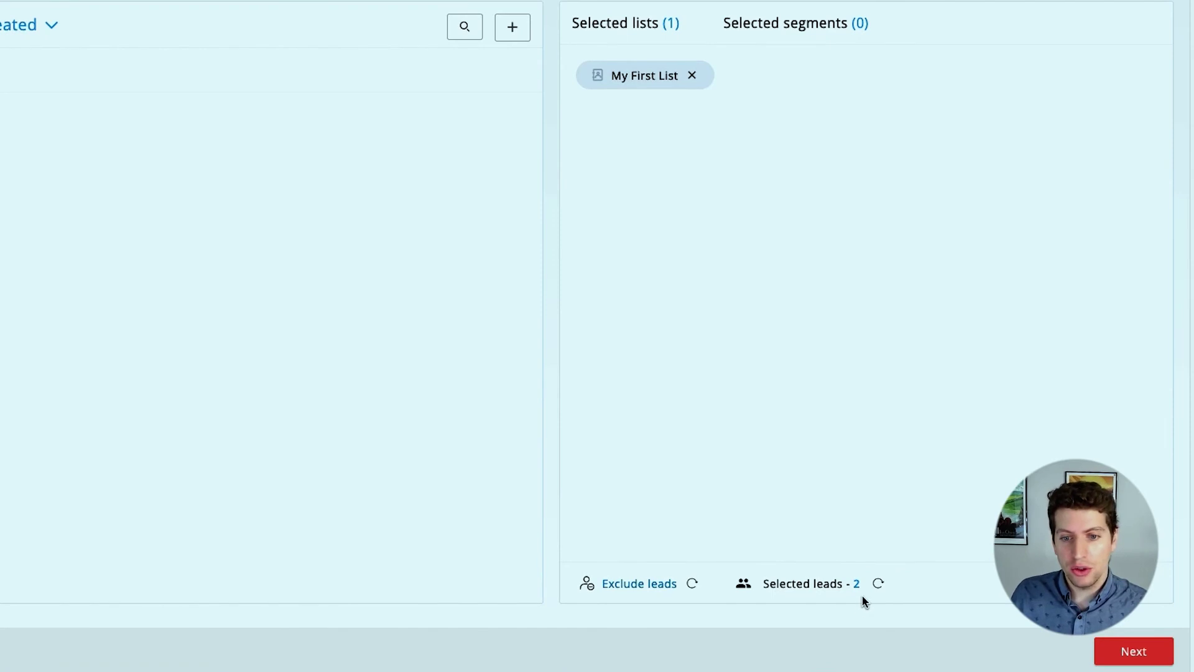